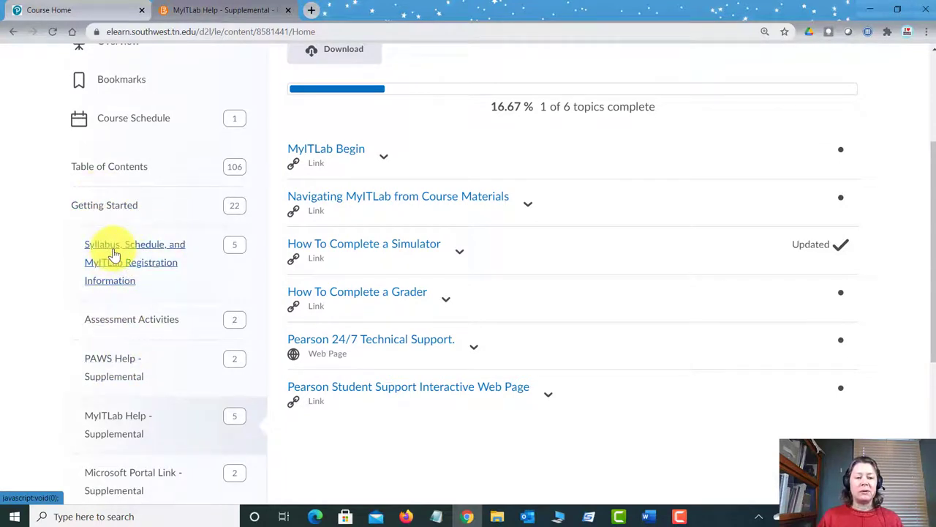
# - Open the 2021 Spring BUSN1360-L01 syllabus PDF from the Syllabus, Schedule, and MyITLab Registration Information module
pyautogui.click(114, 252)
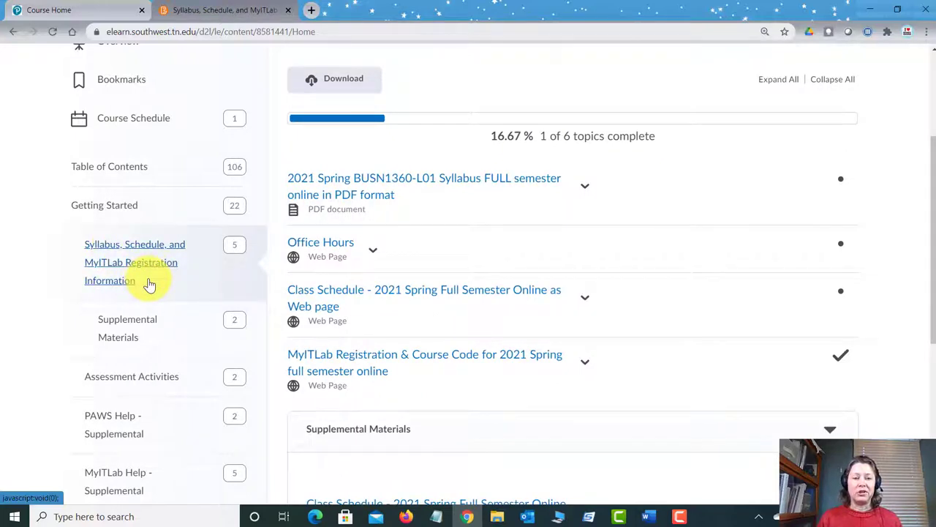
pyautogui.click(344, 188)
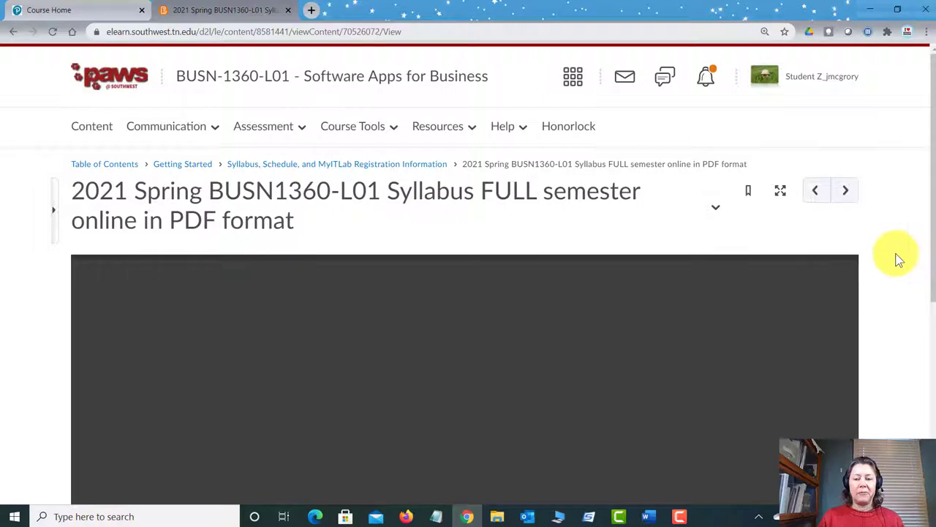
pyautogui.scroll(-1, 899, 258)
pyautogui.scroll(-2, 899, 258)
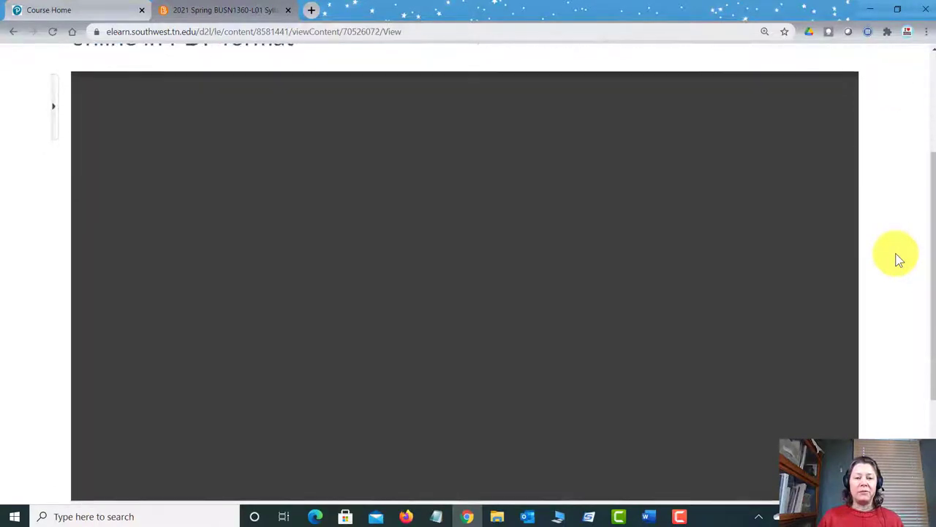
pyautogui.scroll(-2, 896, 255)
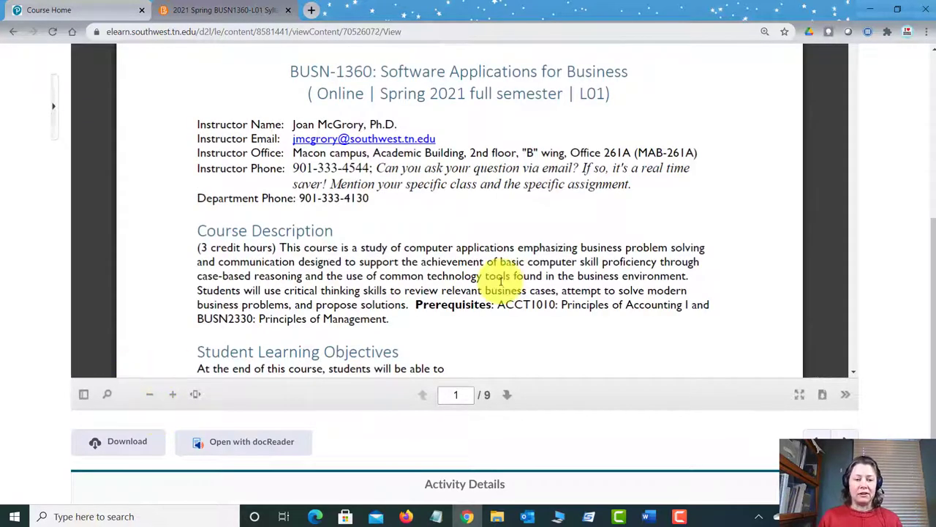
# - Review the syllabus sections on course description, learning objectives, digital access, assignment points, grading scale and grade calculation
pyautogui.scroll(-1, 502, 282)
pyautogui.scroll(-8, 446, 229)
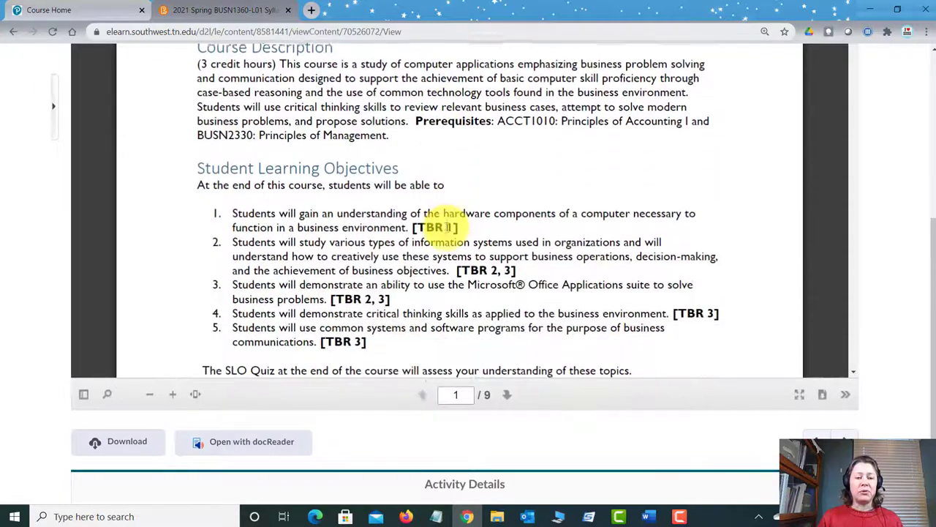
pyautogui.scroll(-5, 445, 230)
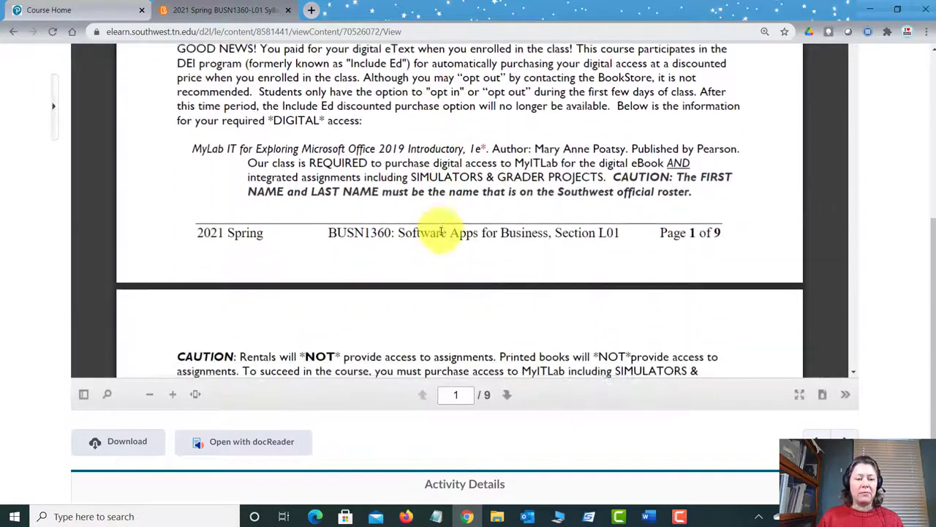
pyautogui.scroll(-4, 440, 232)
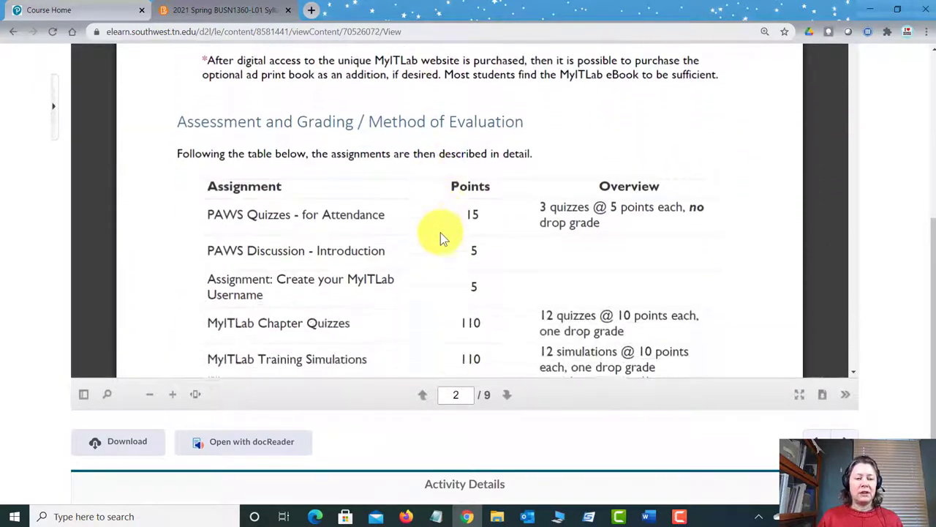
pyautogui.scroll(-6, 436, 247)
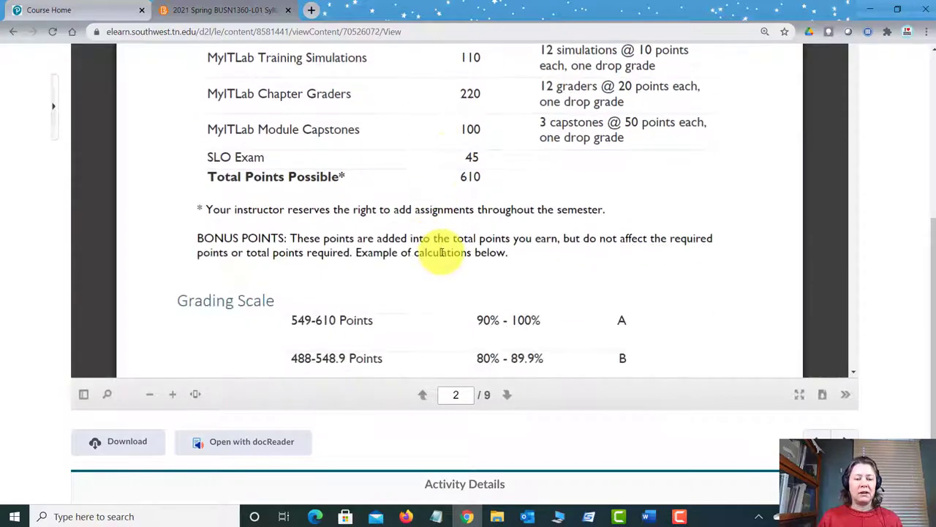
pyautogui.scroll(-5, 432, 258)
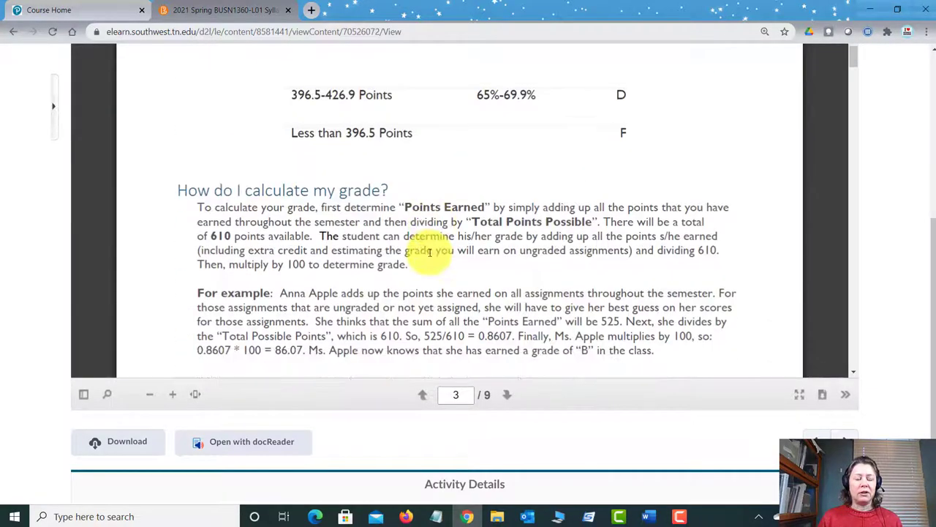
# - Review the syllabus's detailed explanation of assignments, from the PAWS quizzes through the MyITLab chapter quizzes and training simulations
pyautogui.scroll(-1, 426, 250)
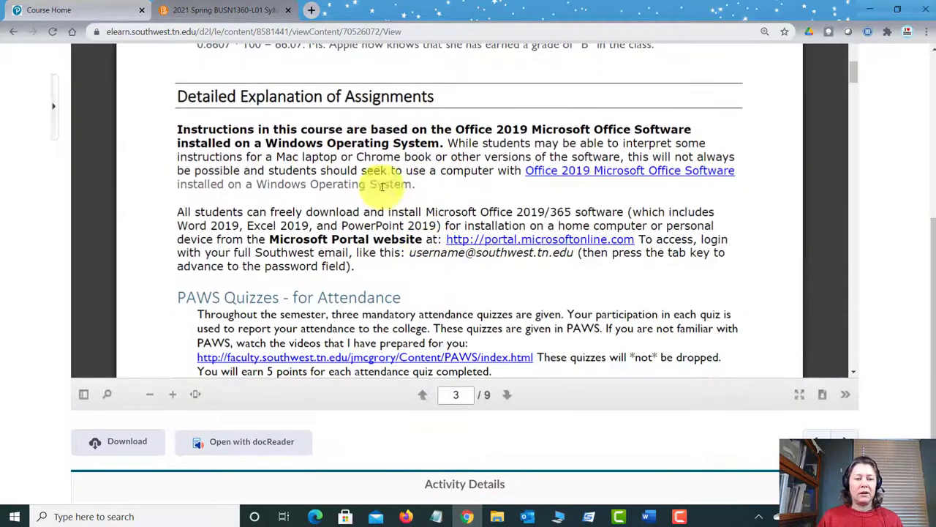
pyautogui.scroll(-5, 378, 227)
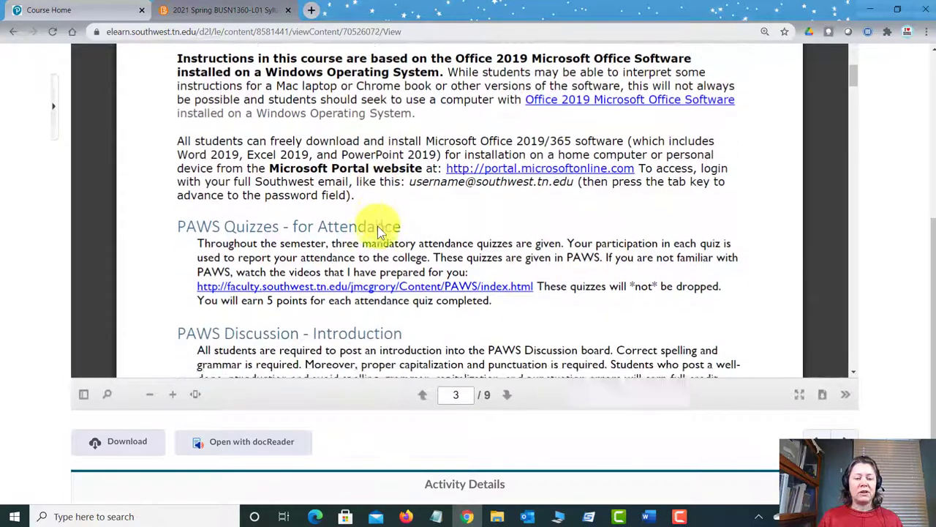
pyautogui.scroll(-1, 377, 232)
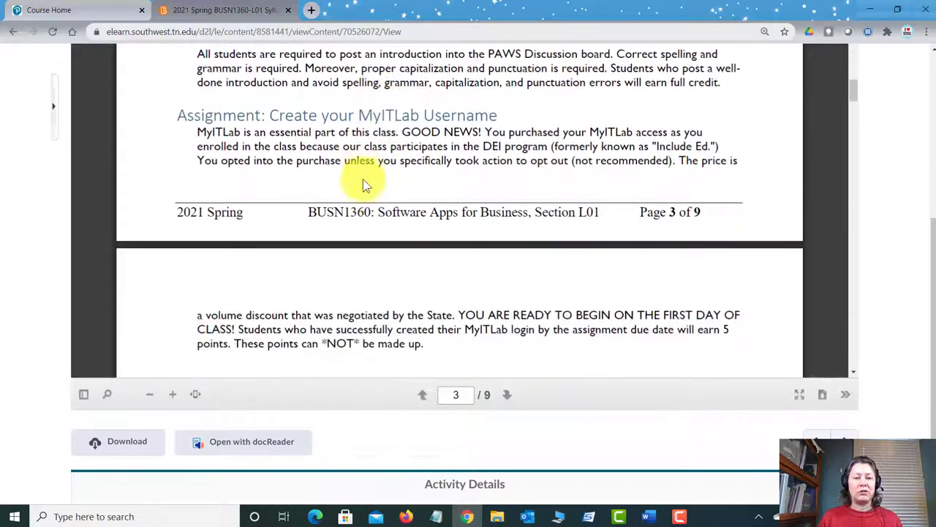
pyautogui.scroll(-7, 363, 192)
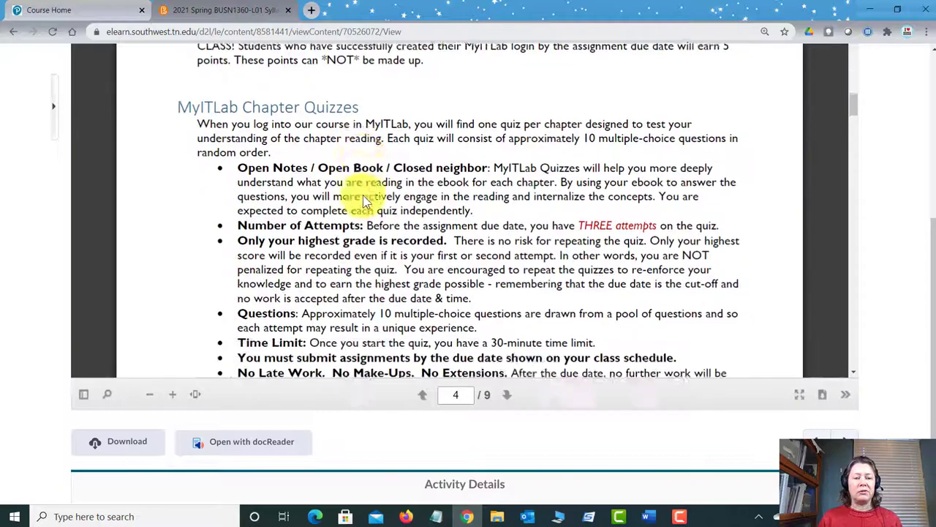
pyautogui.scroll(-8, 363, 195)
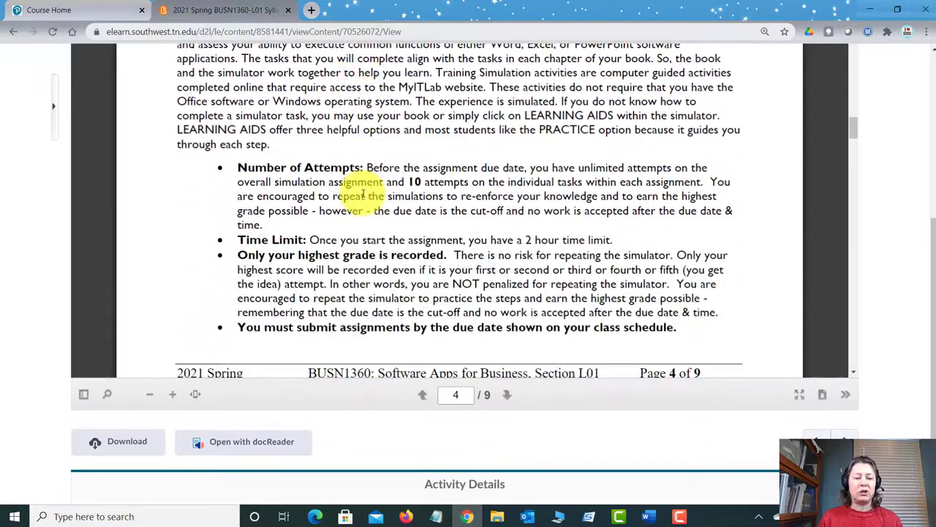
pyautogui.scroll(-8, 363, 194)
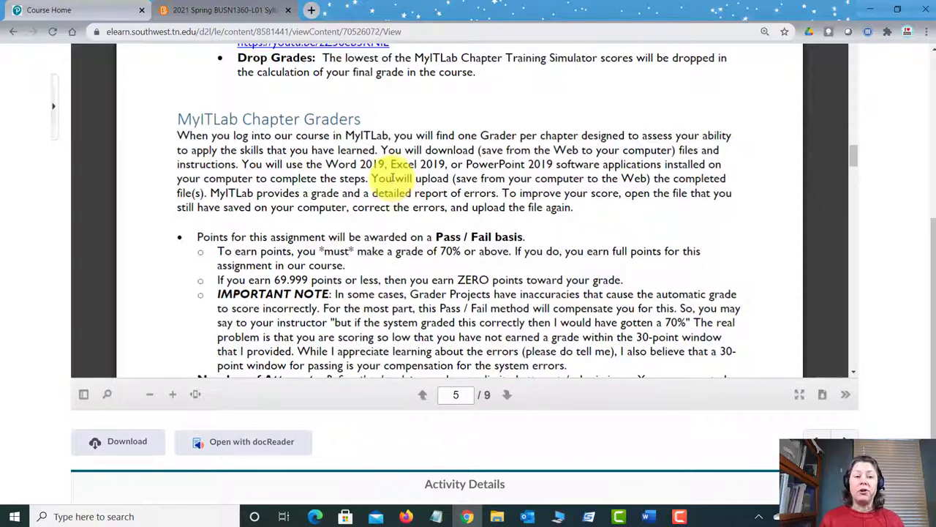
# - Examine the Pass / Fail rules under MyITLab Chapter Graders, briefly highlighting the start of the 69.999 points rule
pyautogui.scroll(-2, 323, 234)
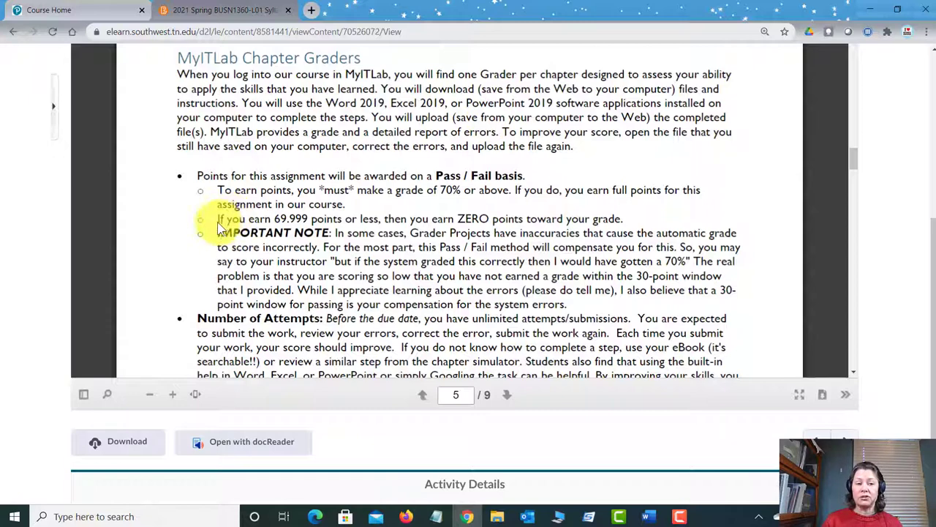
pyautogui.moveTo(218, 222); pyautogui.dragTo(298, 221)
pyautogui.click(314, 222)
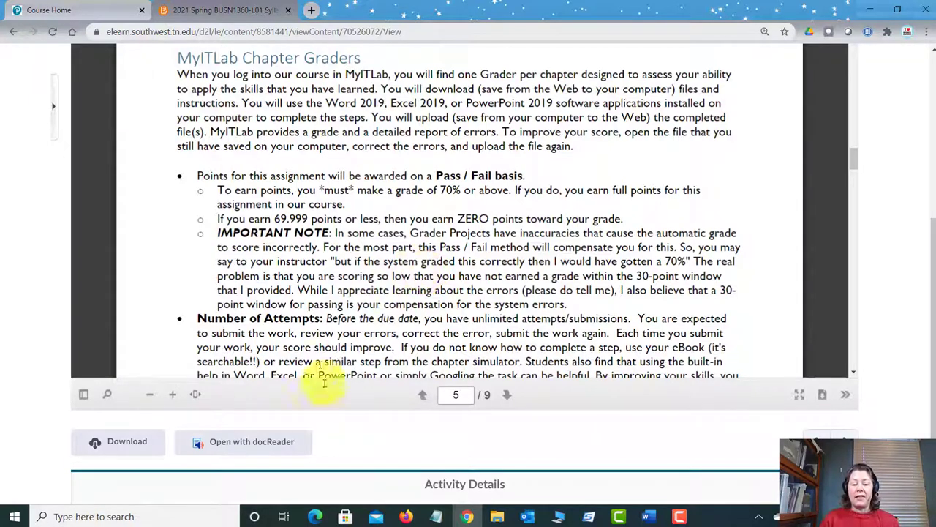
# - Switch to Word to view the Document1 title page on the Chapter 1 Grader, and return to the syllabus in Chrome
pyautogui.moveTo(650, 521)
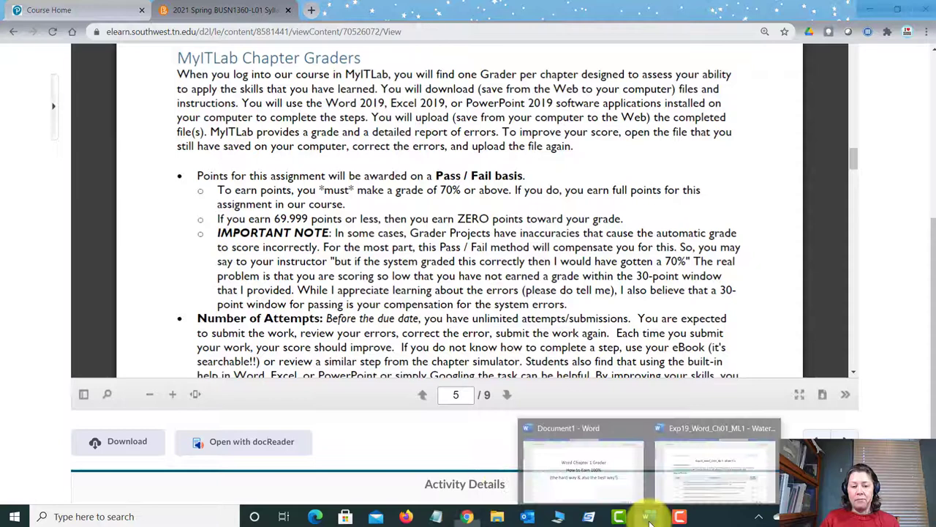
pyautogui.click(589, 477)
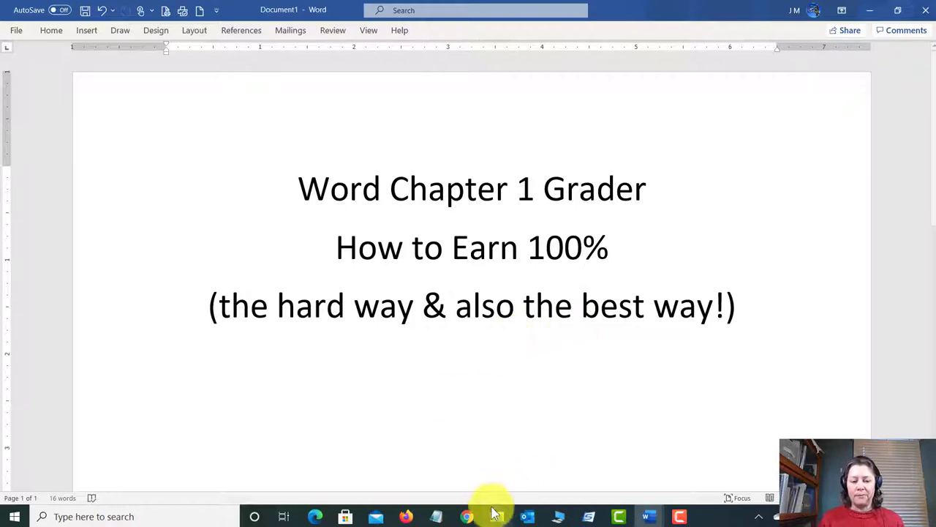
pyautogui.click(470, 516)
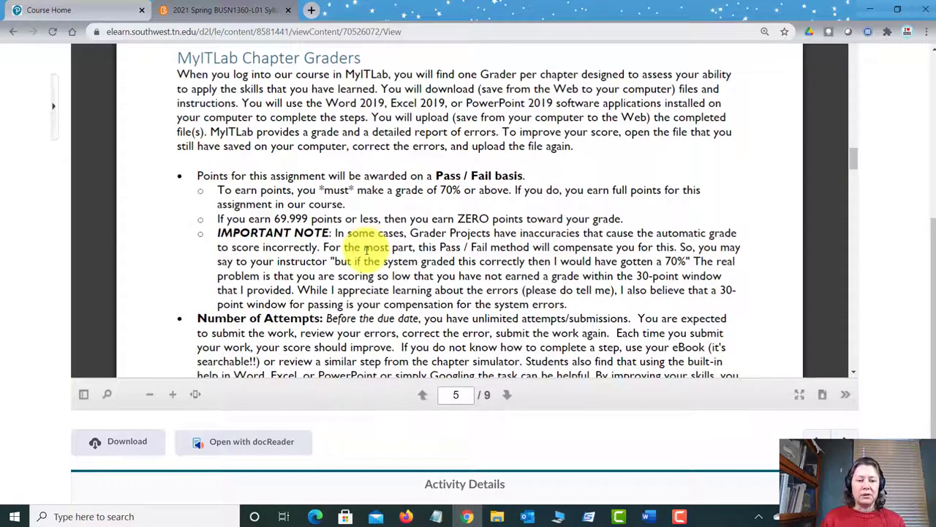
# - Examine the Chapter Graders rules on attempts, due dates, required software, unique work files and drop grades, and return to Number of Attempts
pyautogui.scroll(-1, 369, 245)
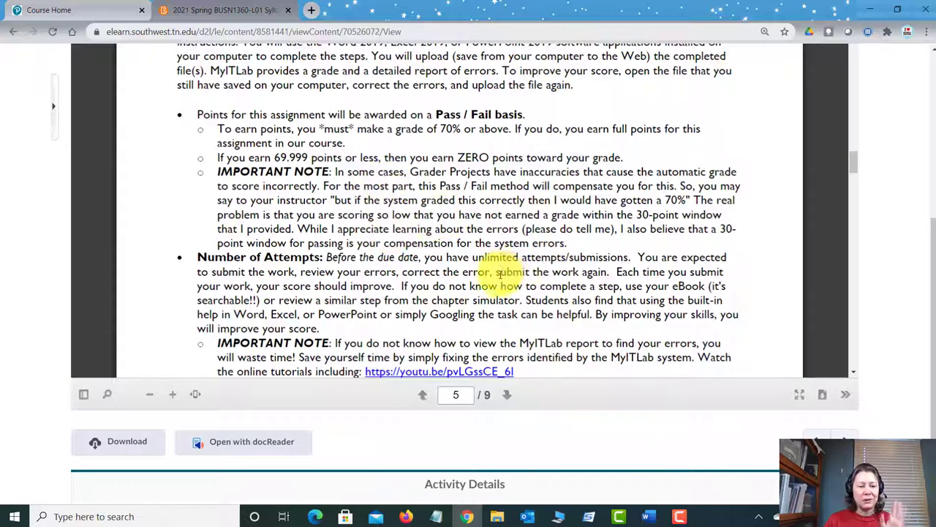
pyautogui.scroll(-1, 504, 263)
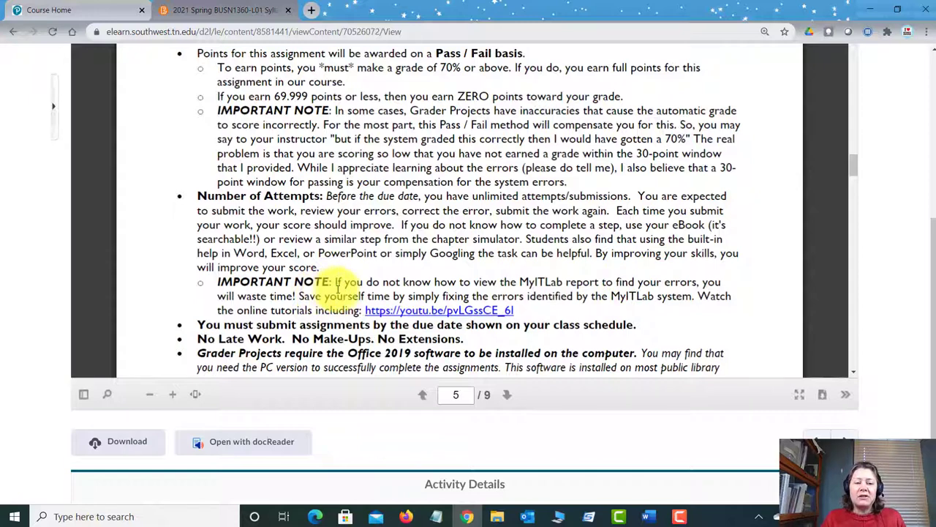
pyautogui.scroll(-1, 336, 289)
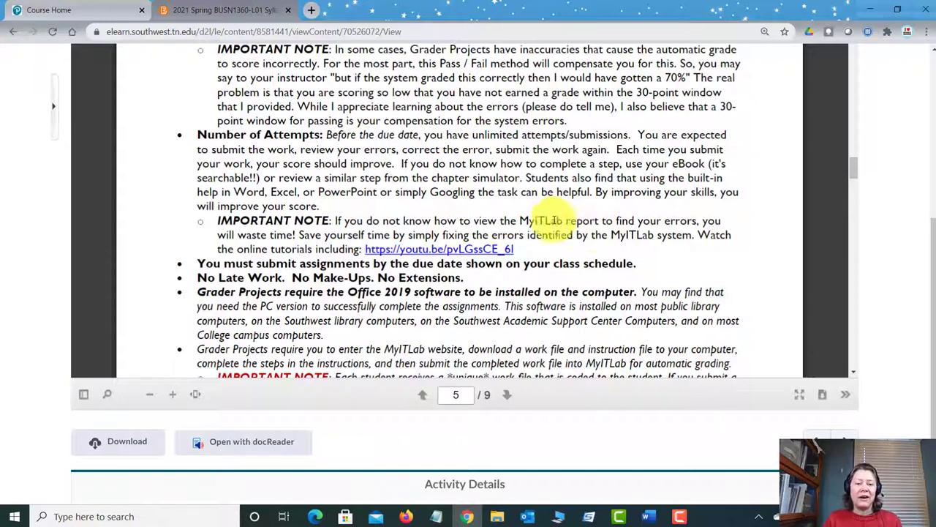
pyautogui.scroll(-1, 257, 274)
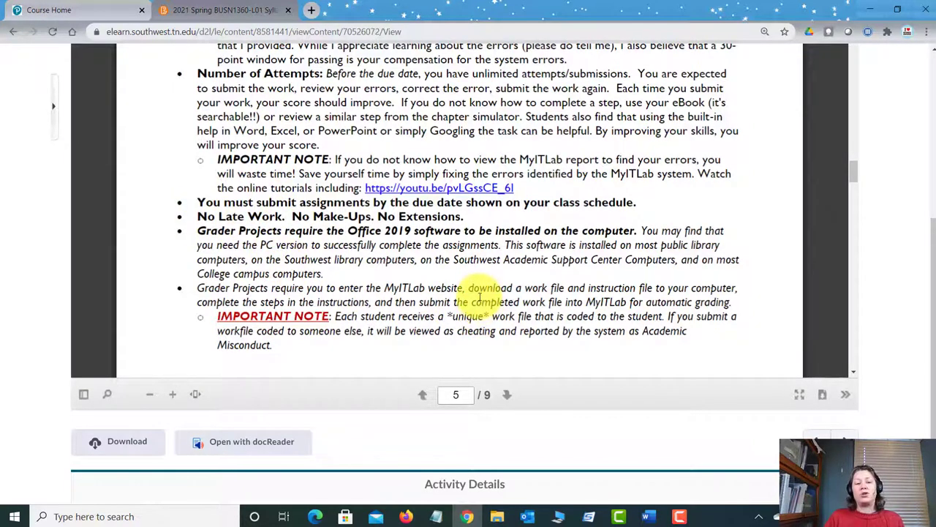
pyautogui.scroll(-1, 480, 300)
pyautogui.scroll(-4, 480, 298)
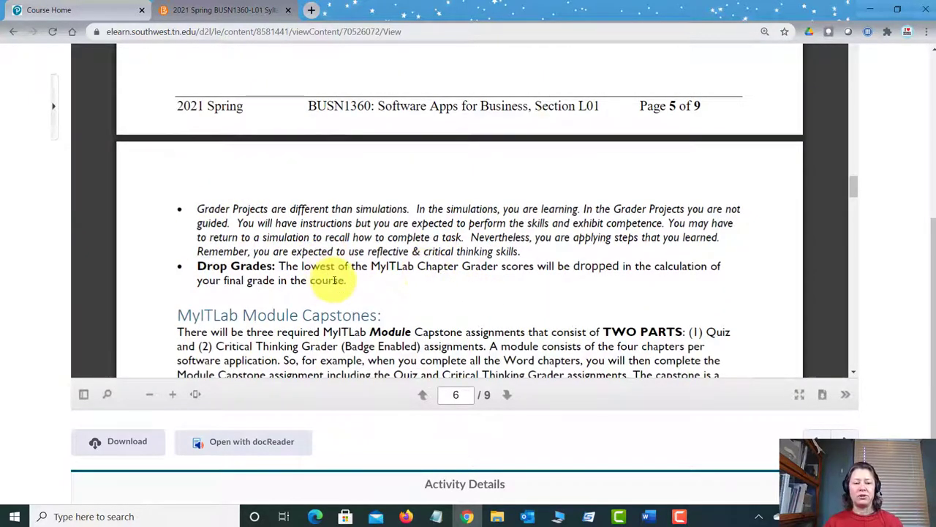
pyautogui.scroll(4, 344, 284)
pyautogui.scroll(3, 344, 286)
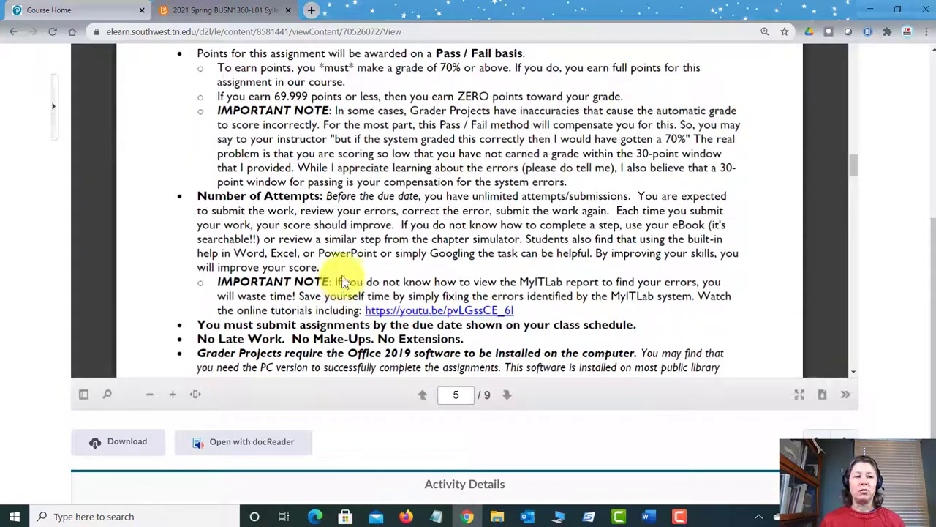
# - Bring up the Pearson My Courses page, view the Chapter 1 Grader title page in Word, and return to Chrome
pyautogui.click(58, 20)
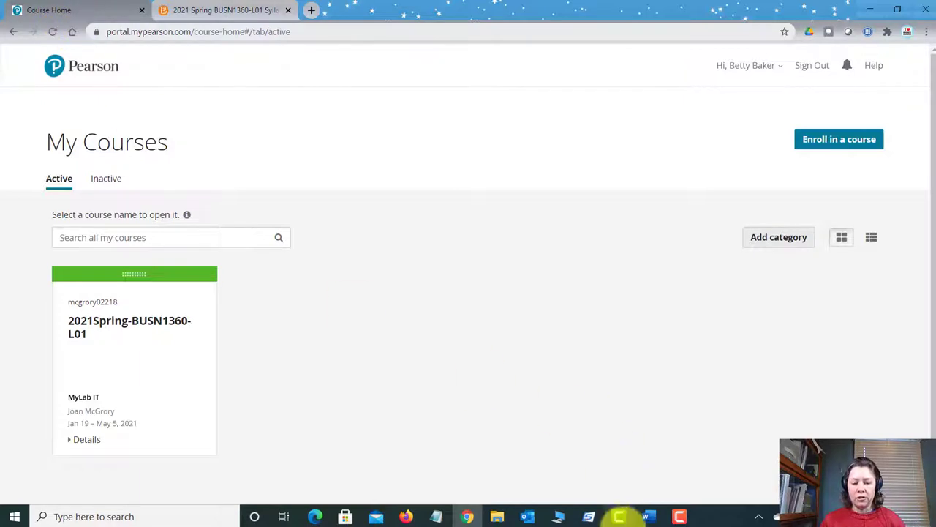
pyautogui.moveTo(649, 515)
pyautogui.click(611, 470)
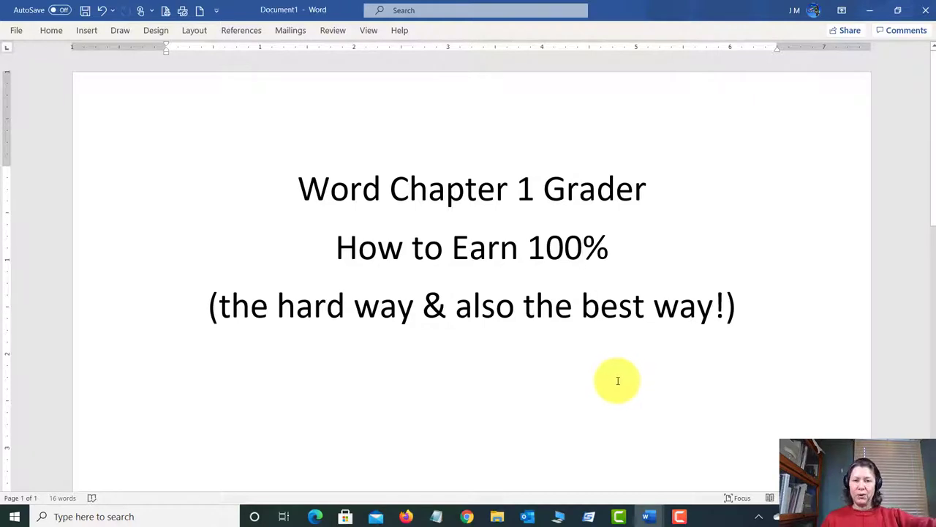
pyautogui.click(467, 517)
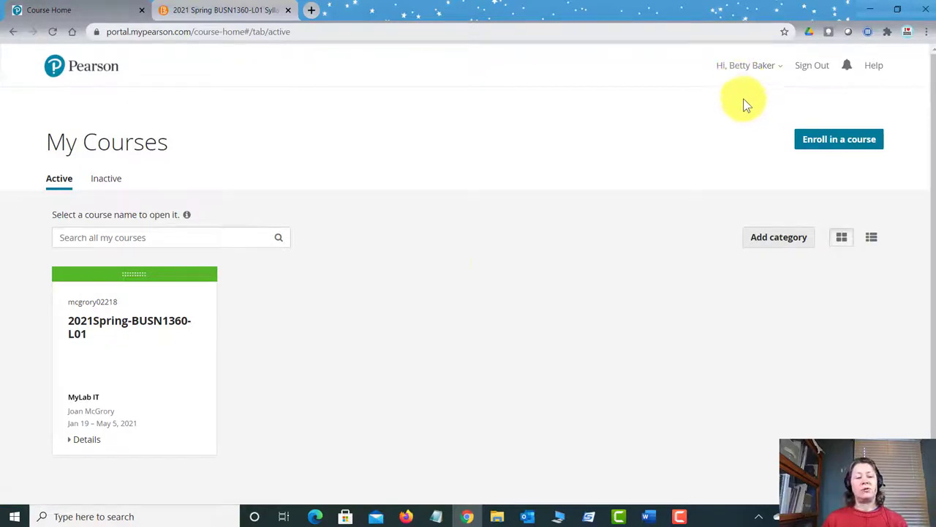
# - Open the 2021Spring-BUSN1360-L01 course in MyLab IT and complete the introductory tour of its Pearson eText
pyautogui.click(168, 325)
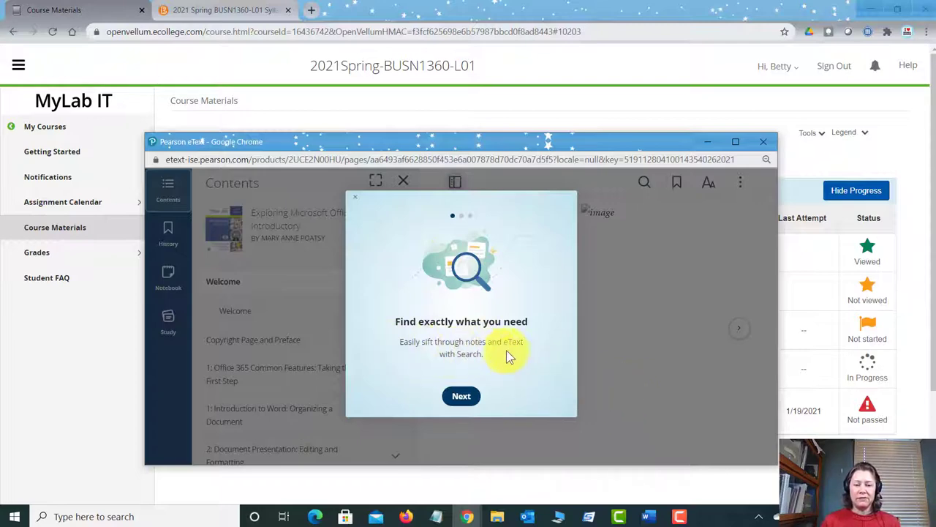
pyautogui.click(464, 400)
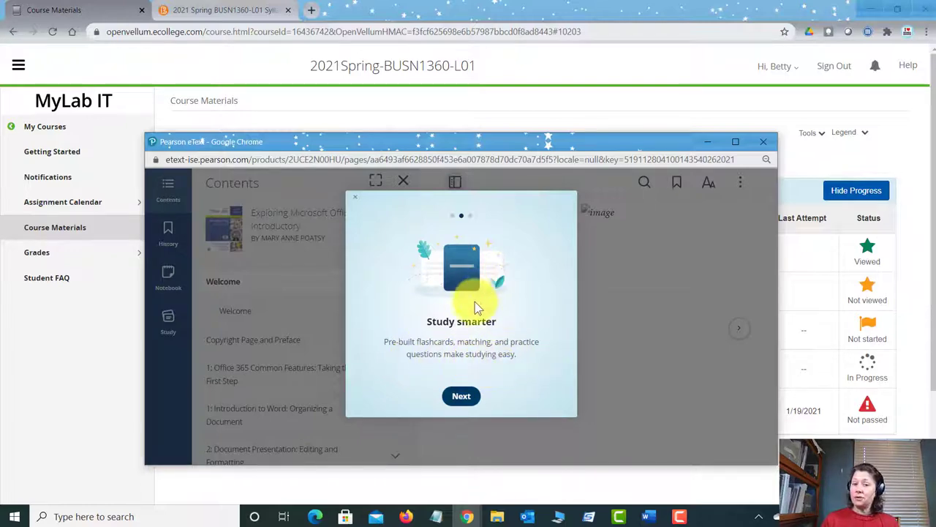
pyautogui.click(465, 397)
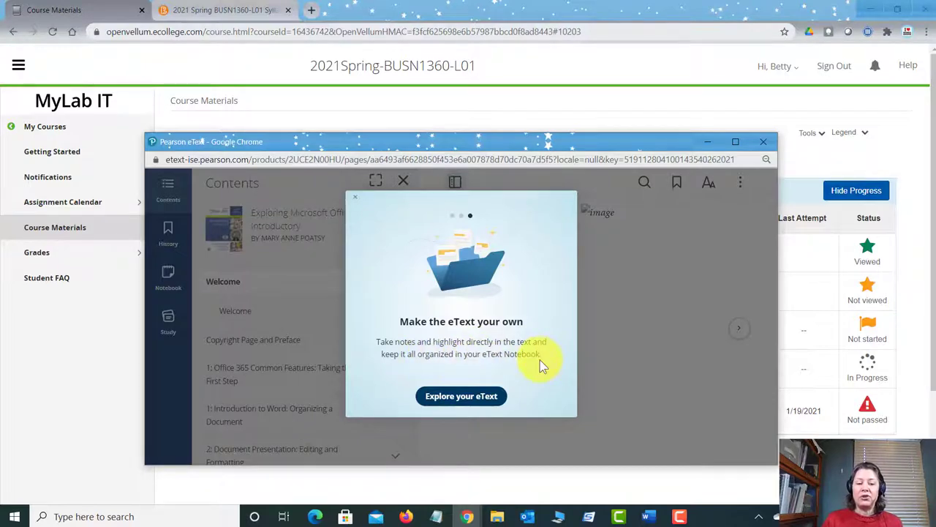
pyautogui.click(482, 398)
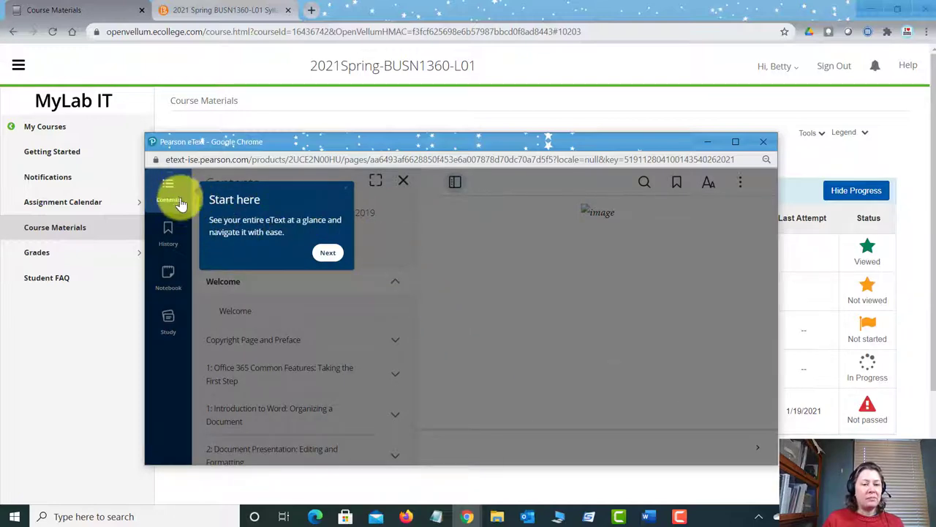
pyautogui.click(326, 253)
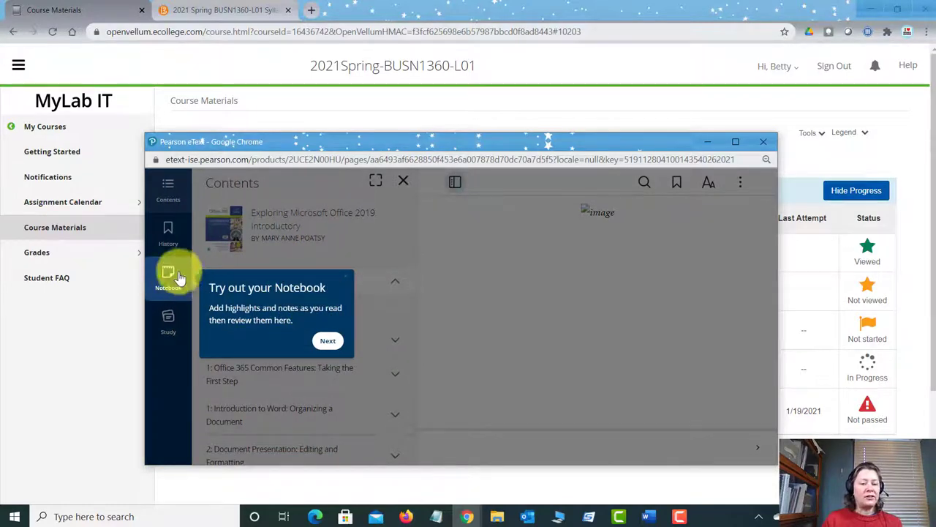
pyautogui.click(327, 342)
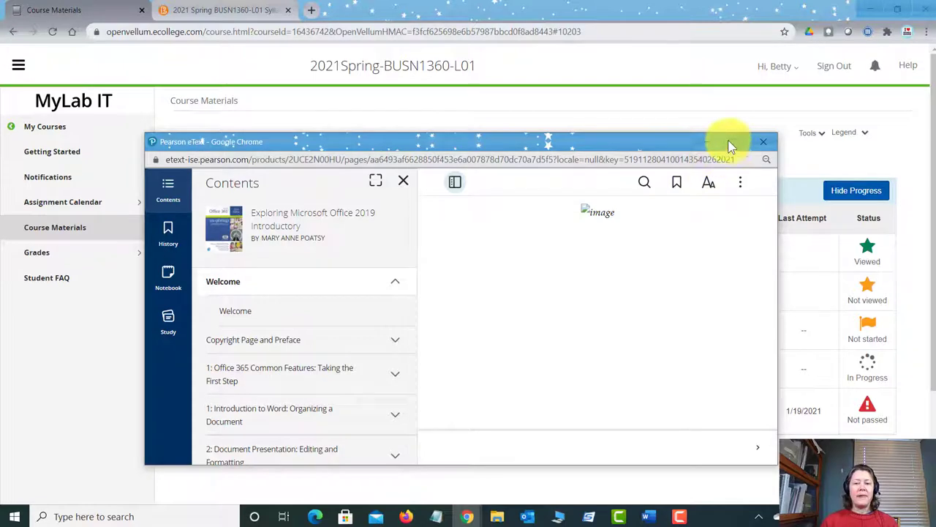
# - Maximize the Pearson eText window and open "1: Introduction to Word: Organizing a Document" at its Objectives & Skills list
pyautogui.moveTo(616, 147); pyautogui.dragTo(625, 112)
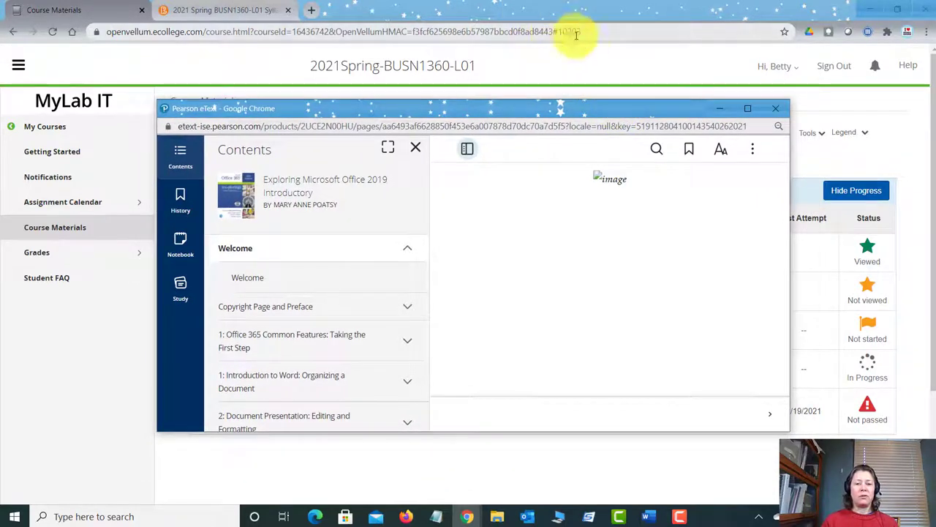
pyautogui.click(749, 110)
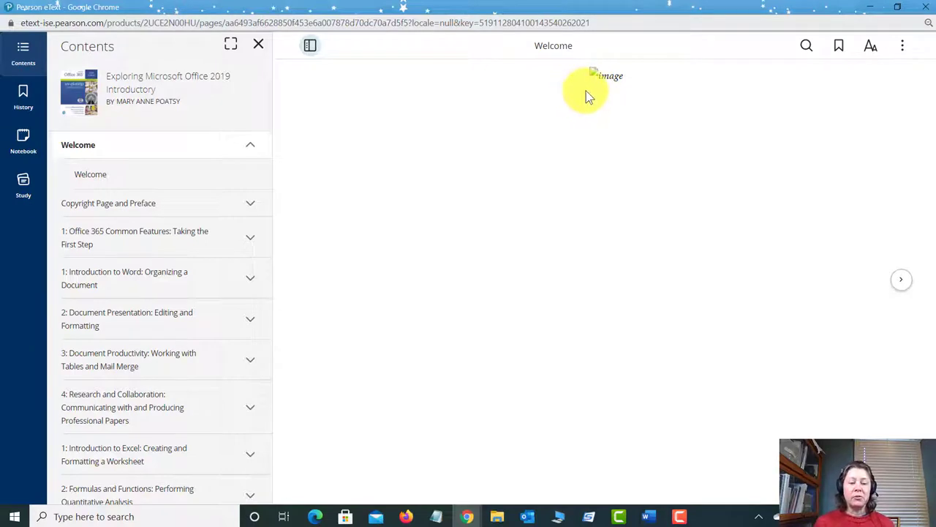
pyautogui.click(152, 276)
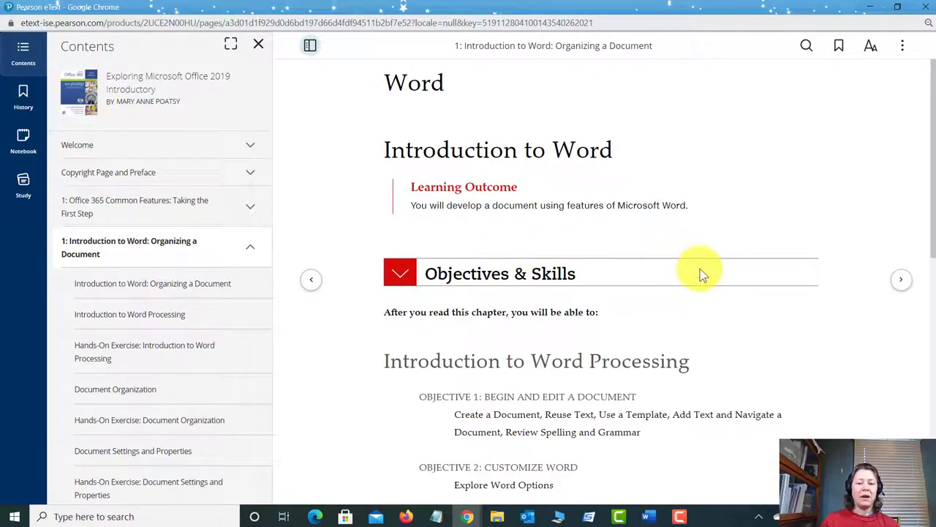
pyautogui.scroll(-2, 699, 273)
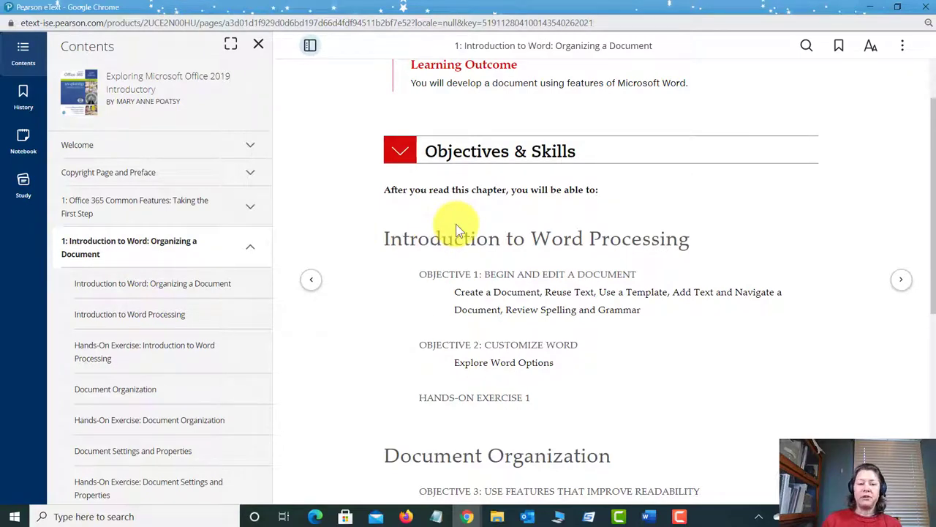
pyautogui.scroll(-1, 755, 236)
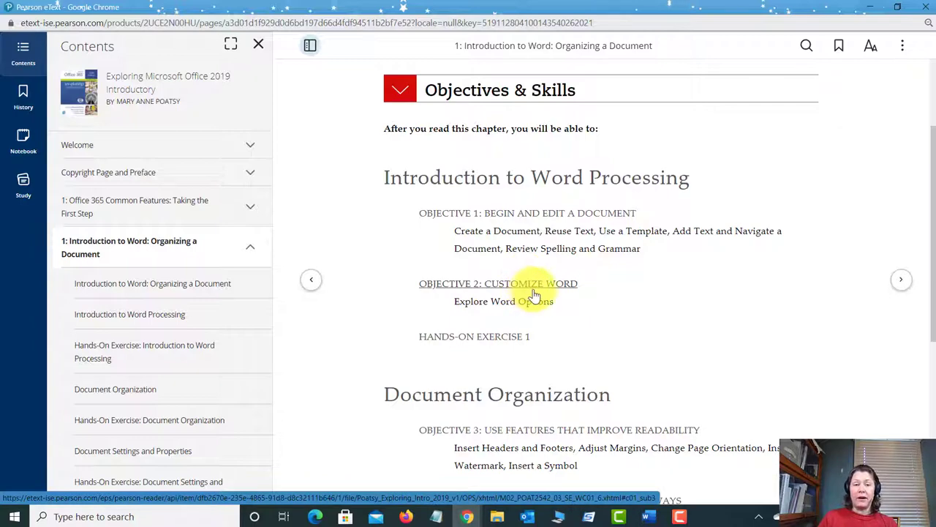
# - Open Hands-On Exercise 1, examine its skills covered, video and Step 1 instructions, and close the exercise
pyautogui.click(498, 342)
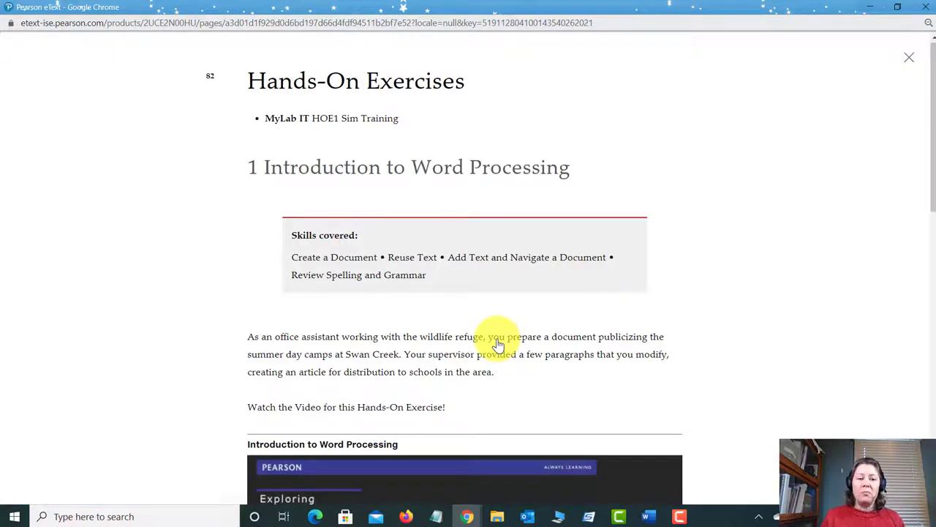
pyautogui.scroll(-1, 462, 317)
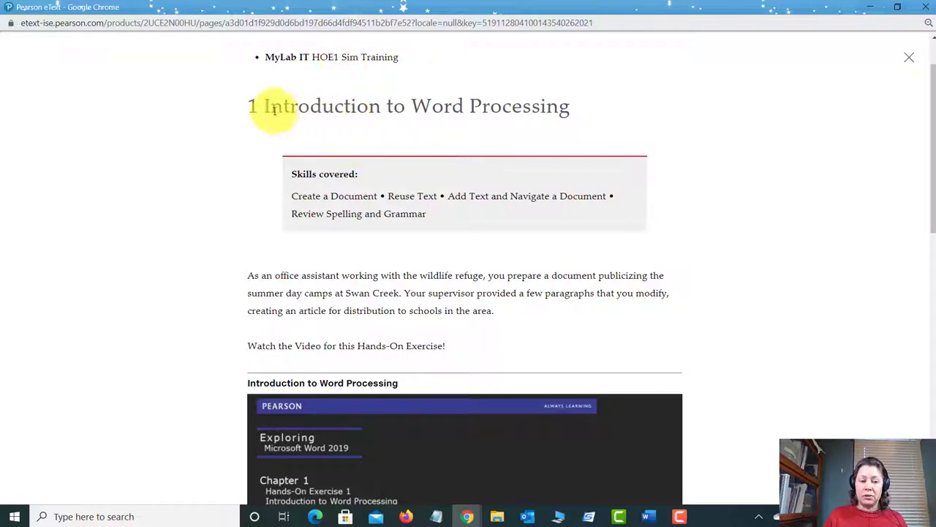
pyautogui.scroll(-3, 268, 124)
pyautogui.scroll(-4, 269, 122)
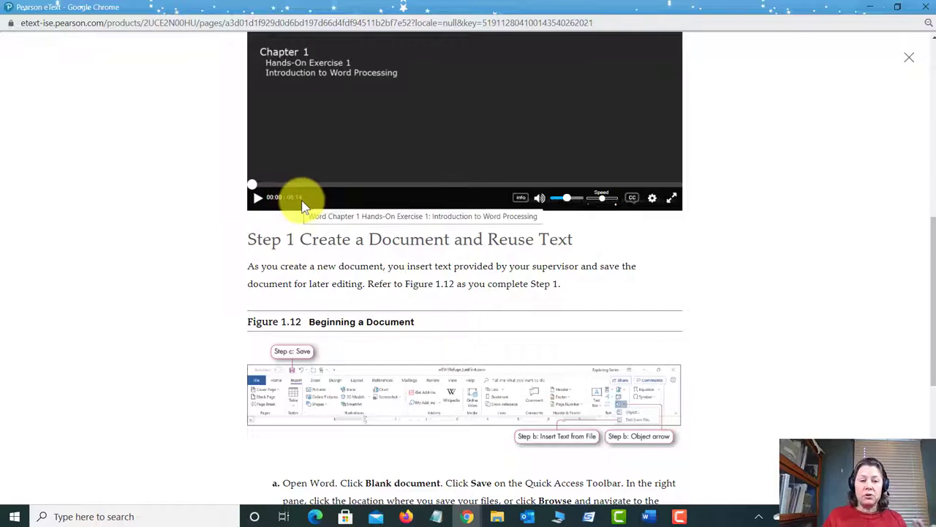
pyautogui.scroll(-3, 303, 204)
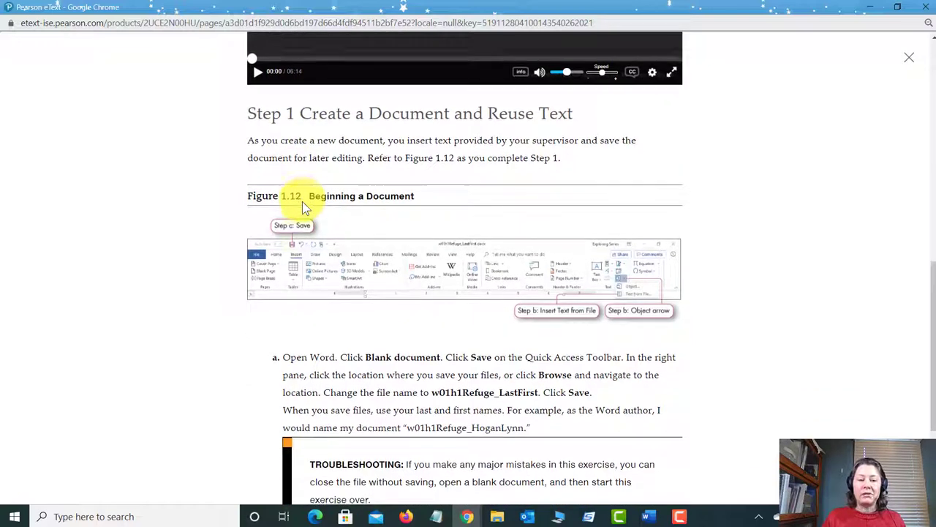
pyautogui.scroll(-1, 302, 201)
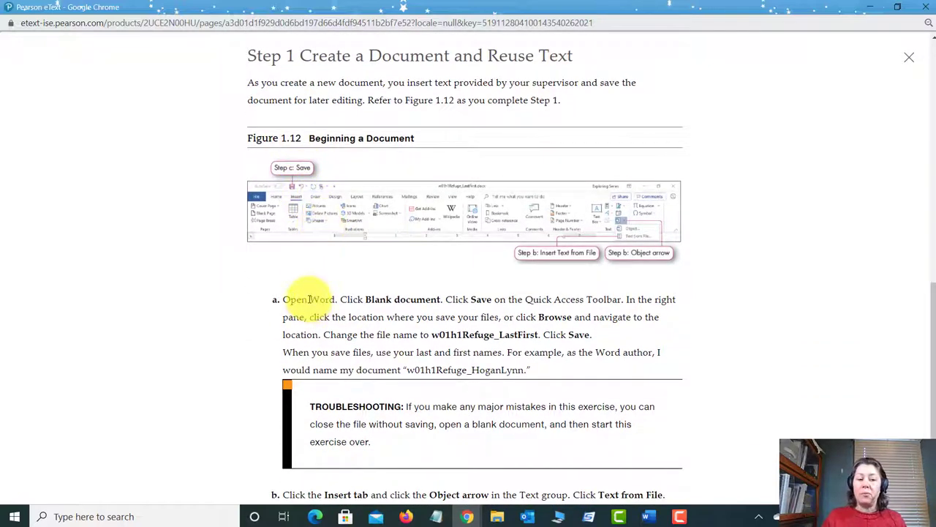
pyautogui.scroll(-1, 308, 299)
pyautogui.scroll(-1, 300, 243)
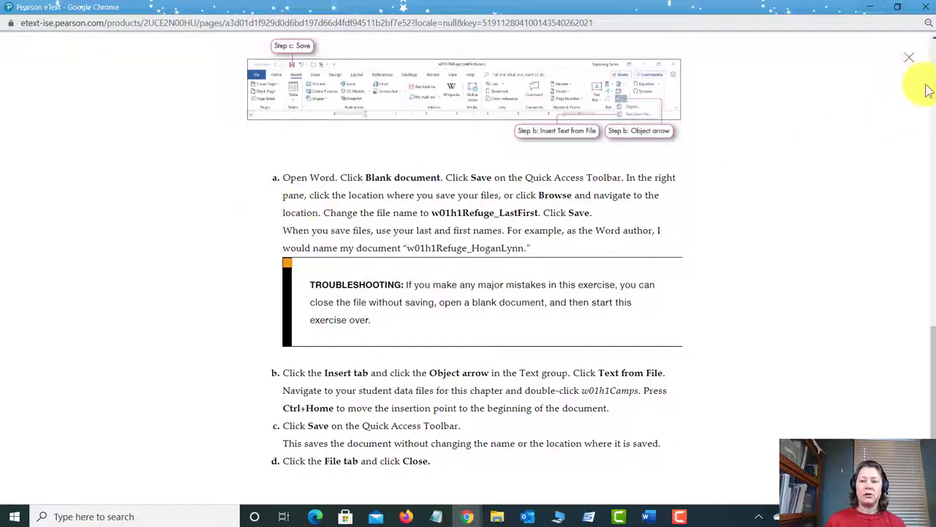
pyautogui.click(910, 60)
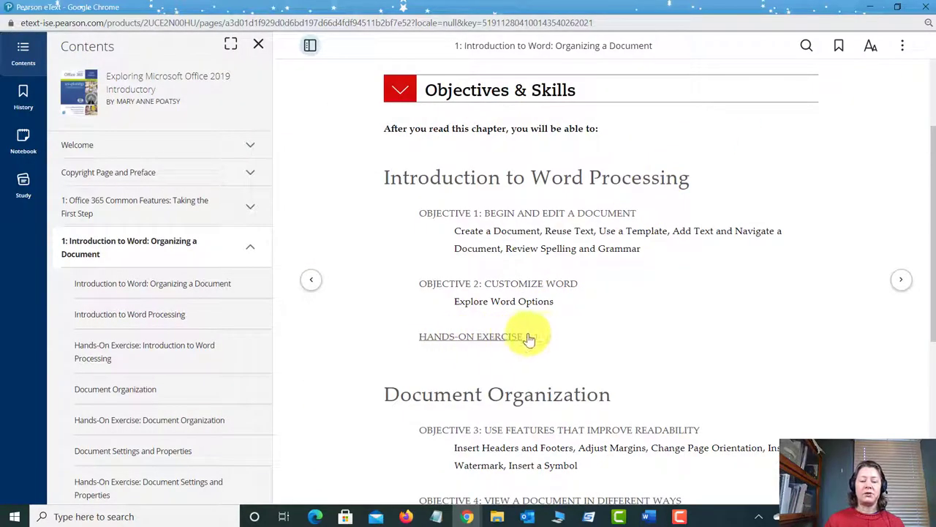
# - Review the chapter objectives under Document Organization and Document Settings and Properties, including Hands-On Exercises 2 and 3
pyautogui.scroll(-3, 592, 291)
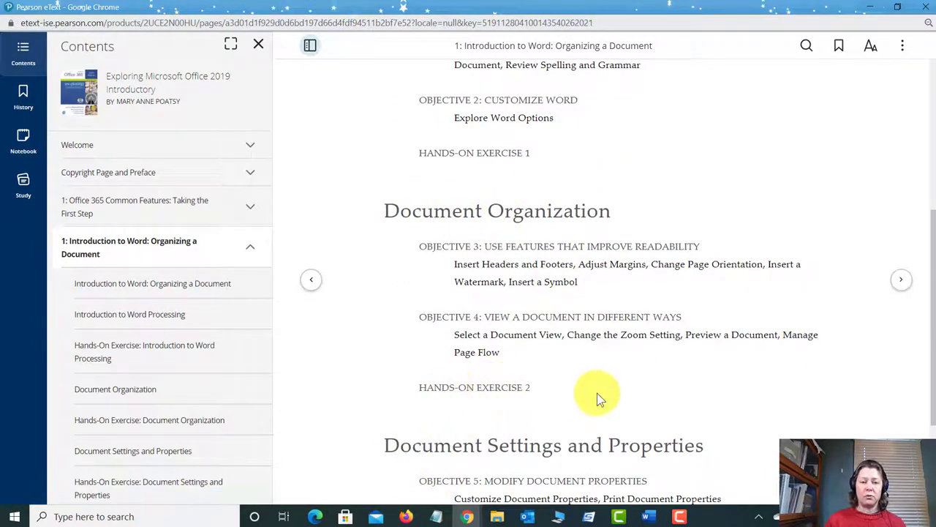
pyautogui.scroll(-2, 598, 395)
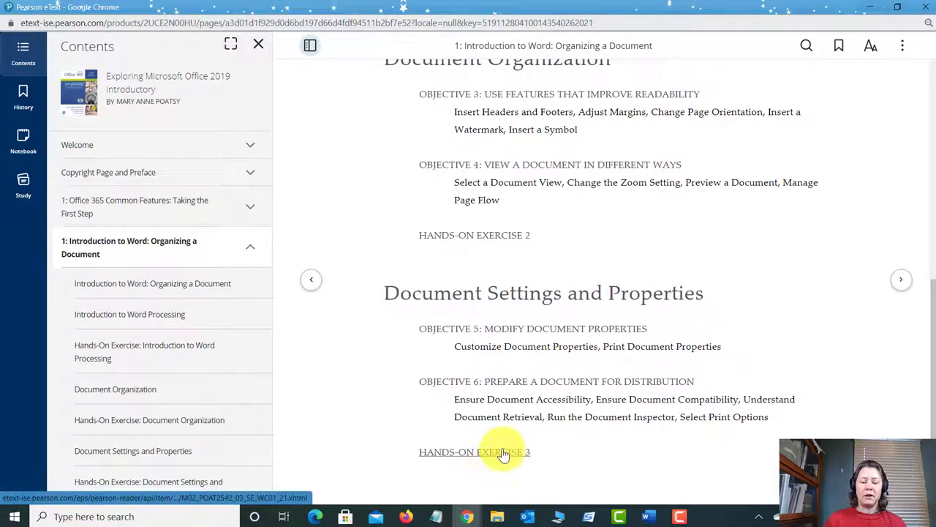
pyautogui.scroll(3, 568, 289)
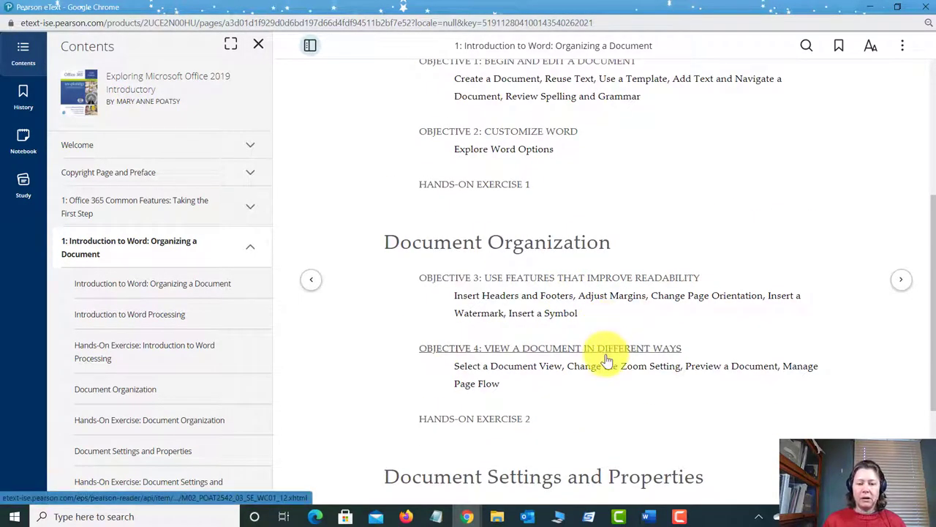
pyautogui.scroll(-1, 744, 398)
pyautogui.scroll(-3, 743, 399)
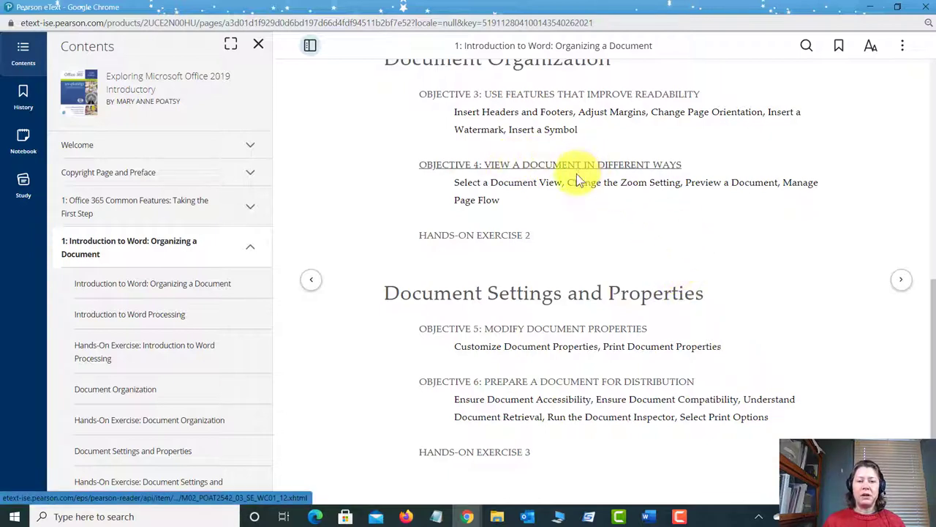
pyautogui.scroll(1, 575, 190)
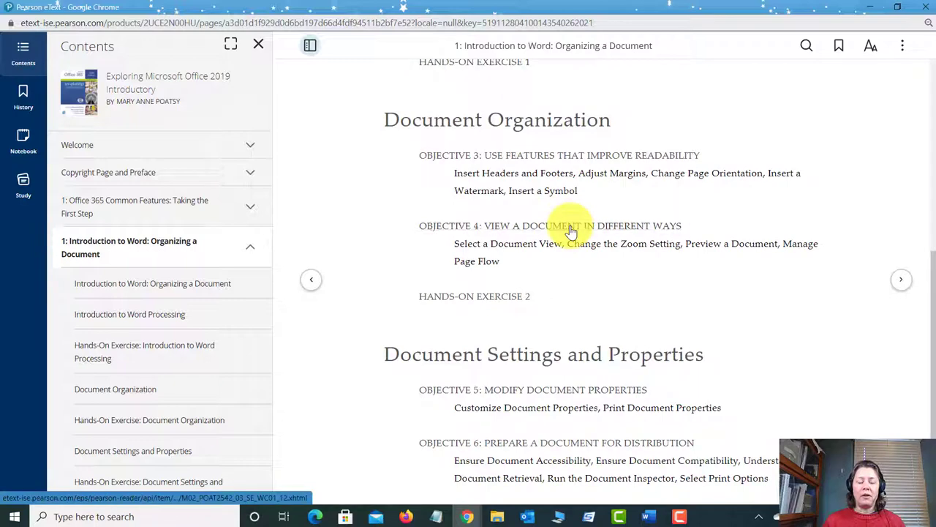
# - Open Objective 4, View a Document in Different Ways, examine its figures, Word Views table and zoom section, and close it
pyautogui.click(572, 231)
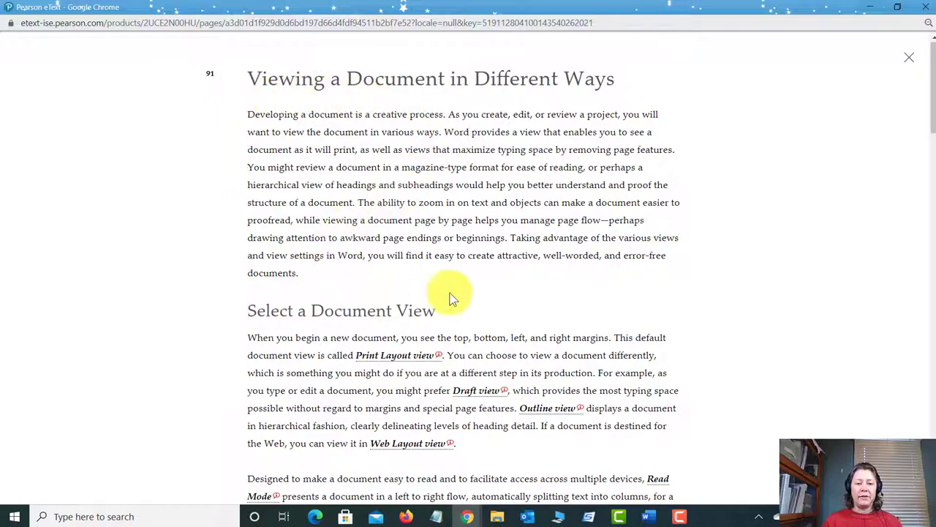
pyautogui.scroll(-5, 497, 315)
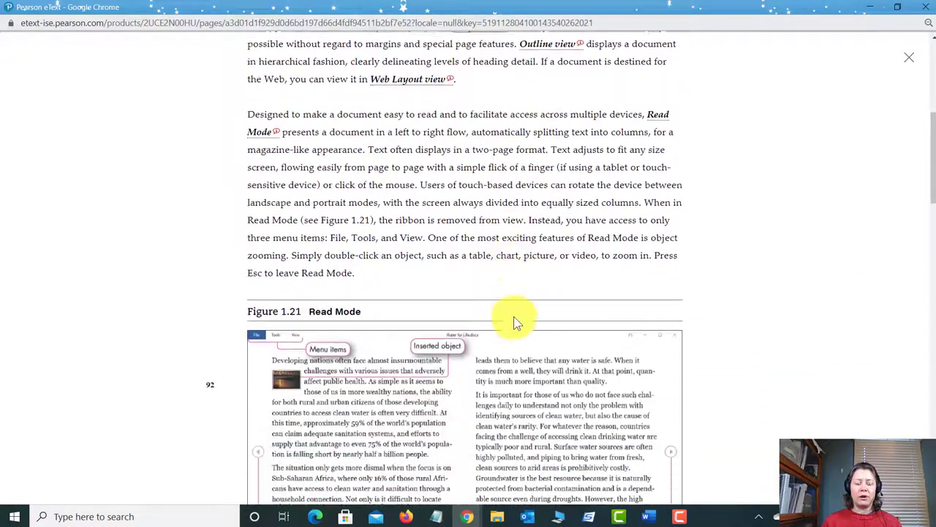
pyautogui.scroll(-2, 516, 322)
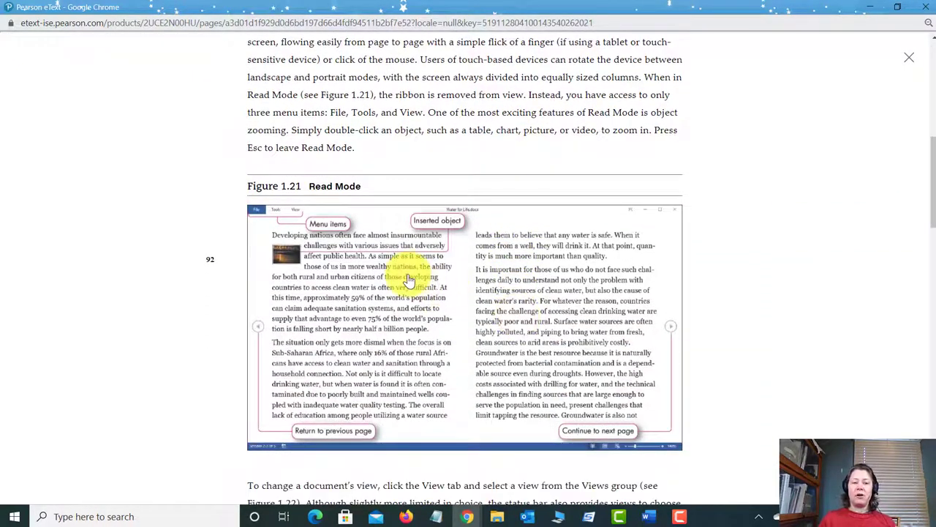
pyautogui.scroll(-3, 413, 286)
pyautogui.scroll(-8, 416, 283)
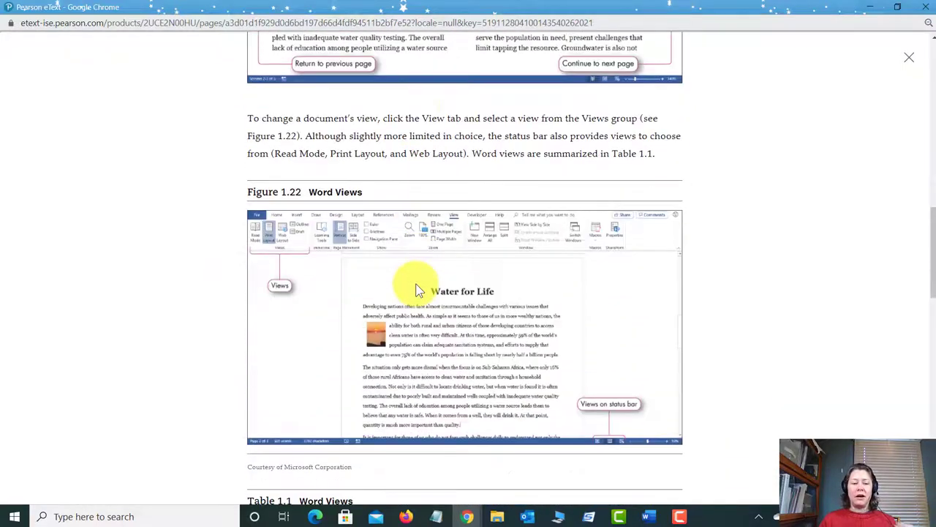
pyautogui.scroll(-9, 417, 285)
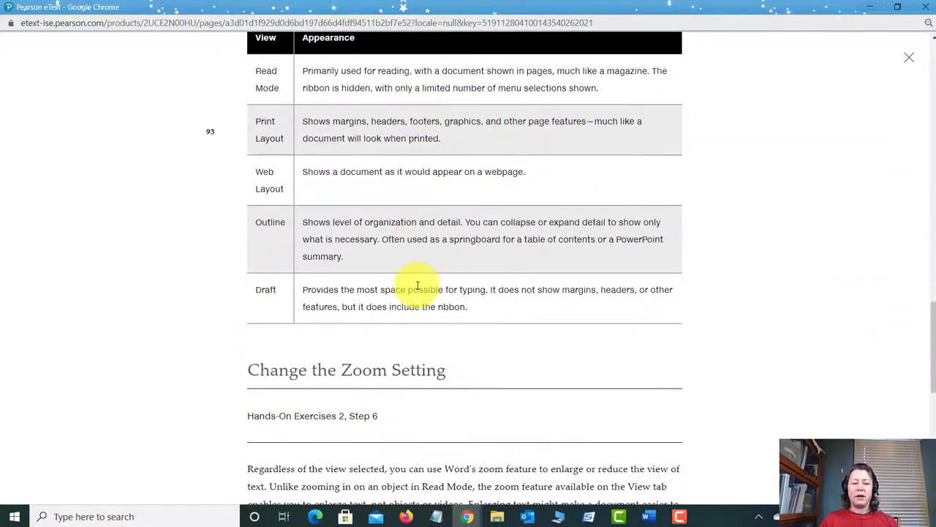
pyautogui.scroll(-3, 418, 285)
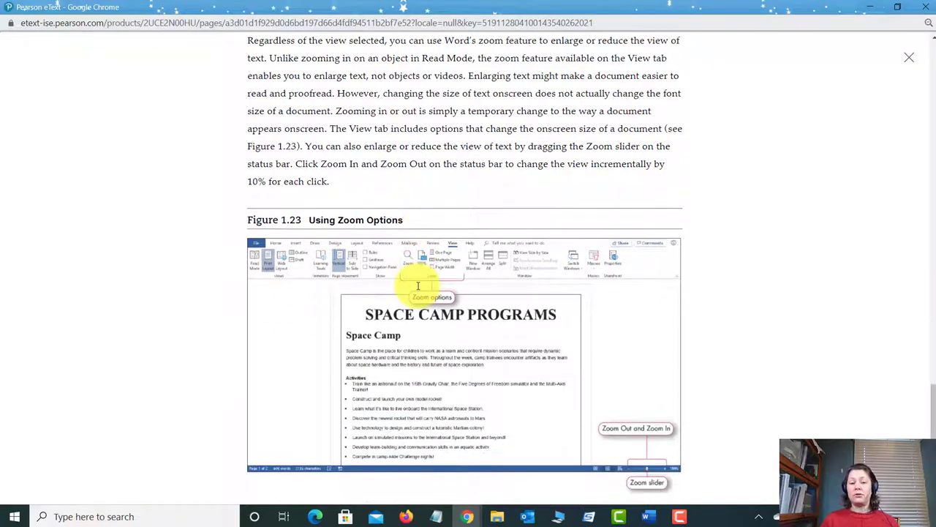
pyautogui.scroll(11, 489, 318)
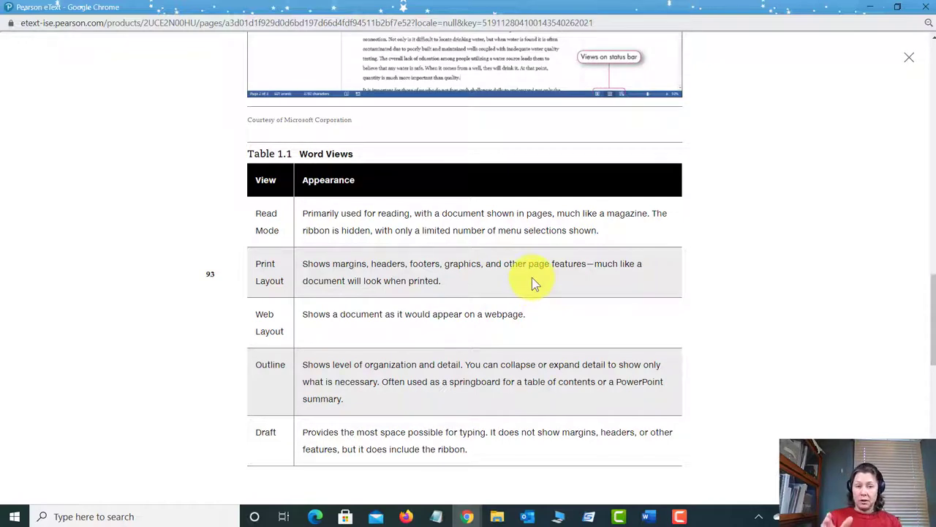
pyautogui.click(910, 65)
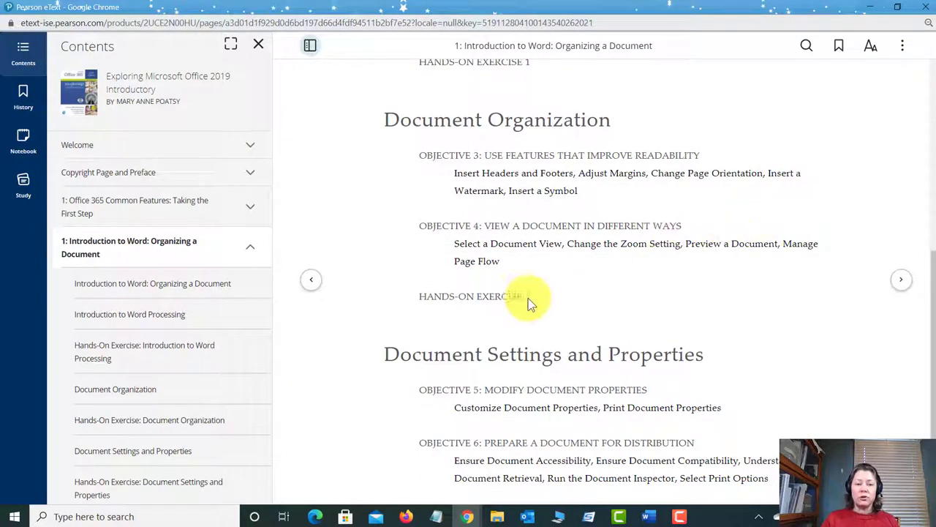
# - Leave the eText and return to the Word Chapter 1 course materials page in MyLab IT
pyautogui.scroll(2, 512, 293)
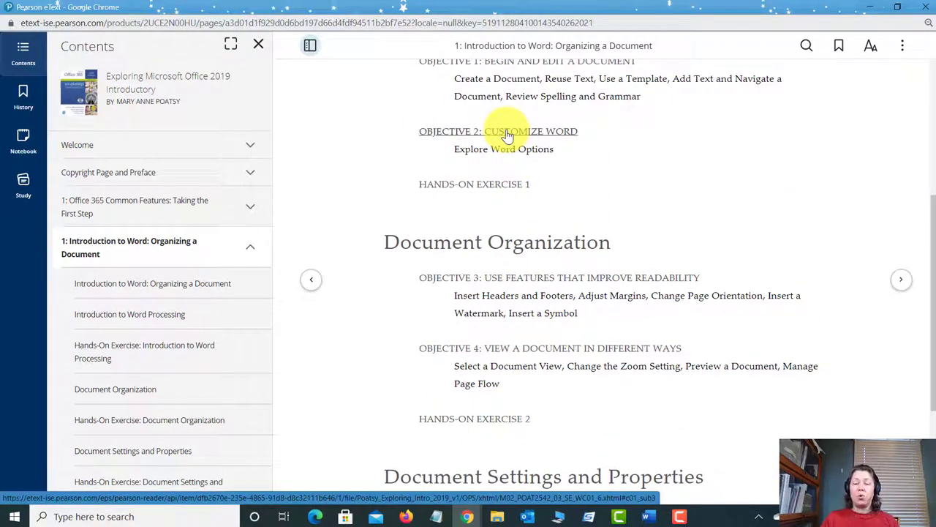
pyautogui.moveTo(617, 20); pyautogui.dragTo(508, 111)
pyautogui.click(62, 6)
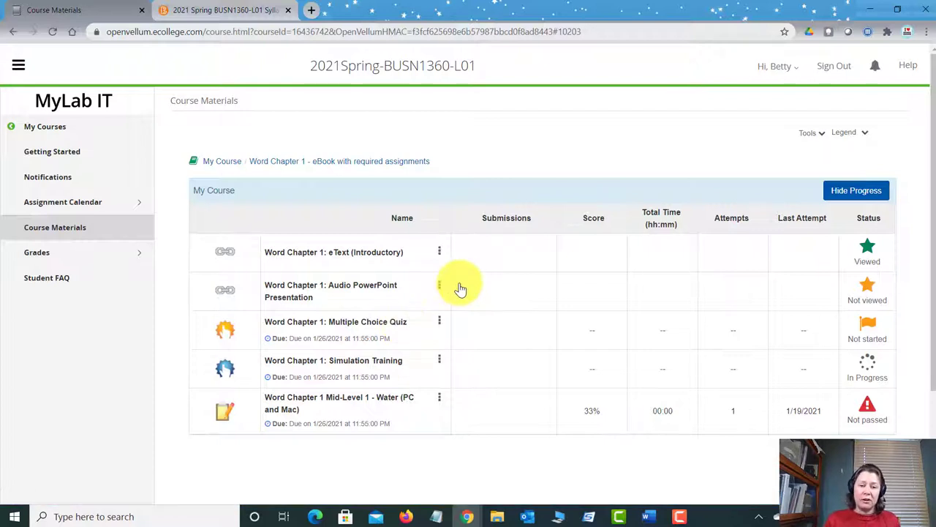
# - View the submissions for Word Chapter 1 Mid-Level 1 - Water and open the score card of Submission 1/1
pyautogui.scroll(-1, 377, 299)
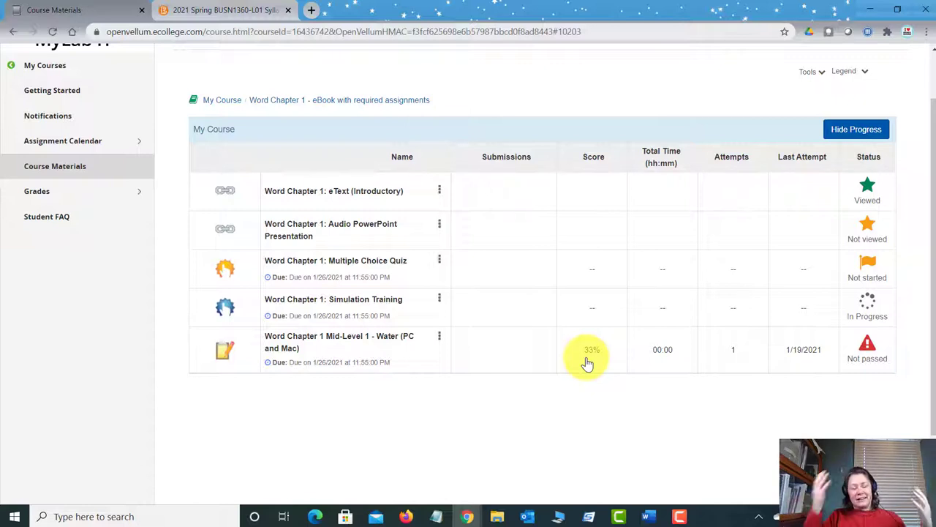
pyautogui.click(439, 338)
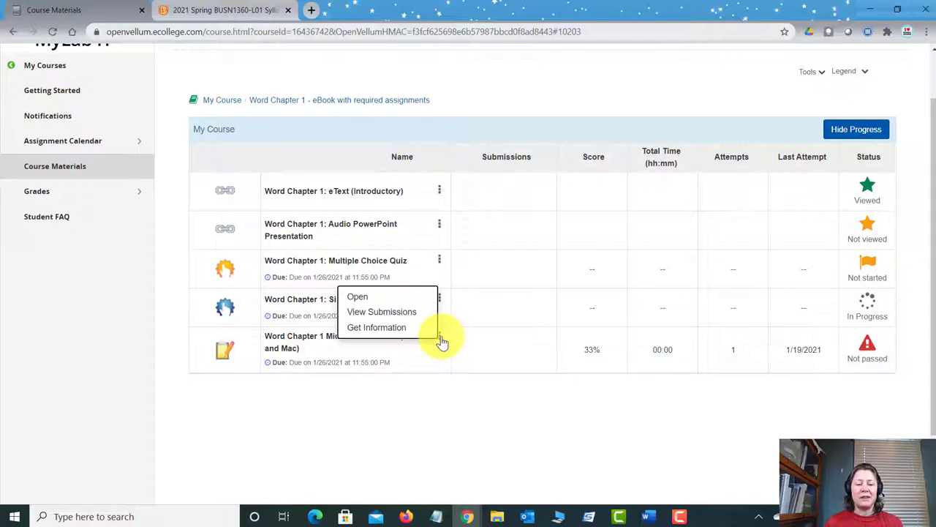
pyautogui.click(385, 315)
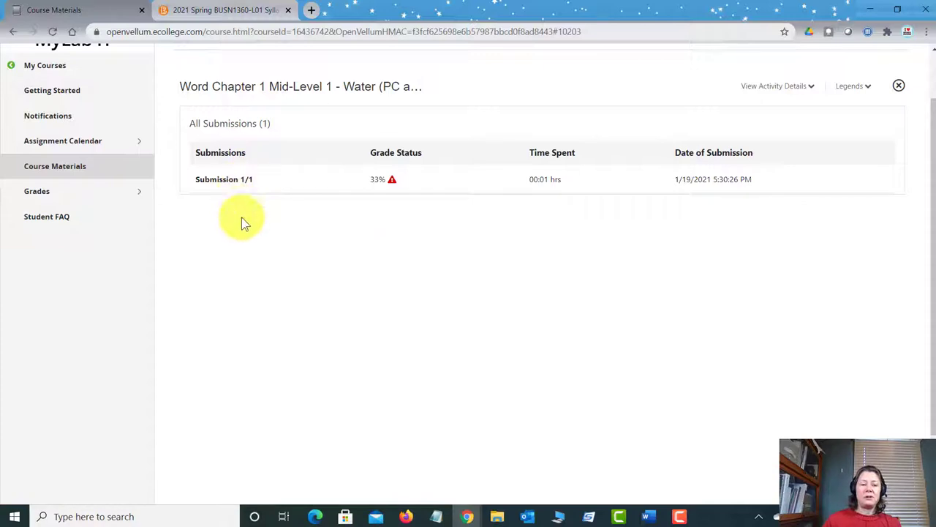
pyautogui.click(231, 183)
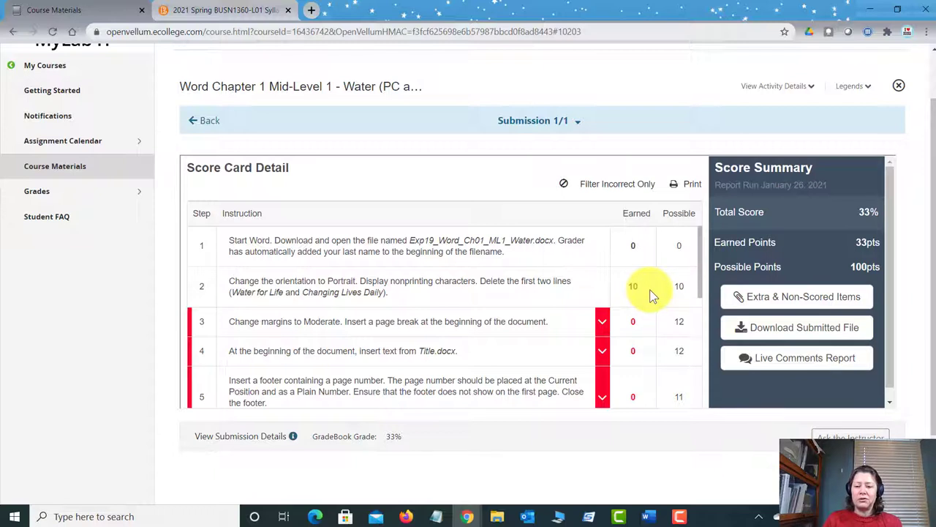
# - Download the submitted file from the score card, open the zip folder and copy the Word document inside it
pyautogui.click(829, 330)
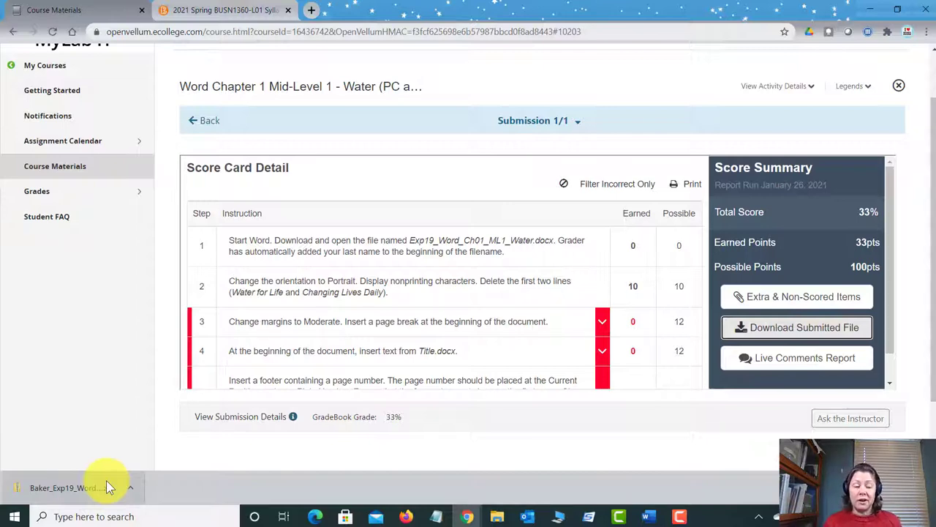
pyautogui.click(77, 492)
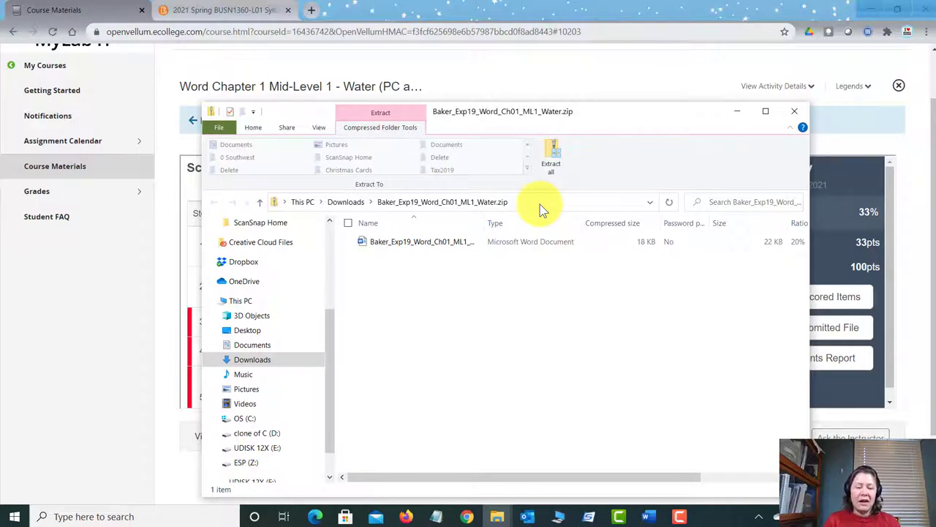
pyautogui.rightClick(437, 240)
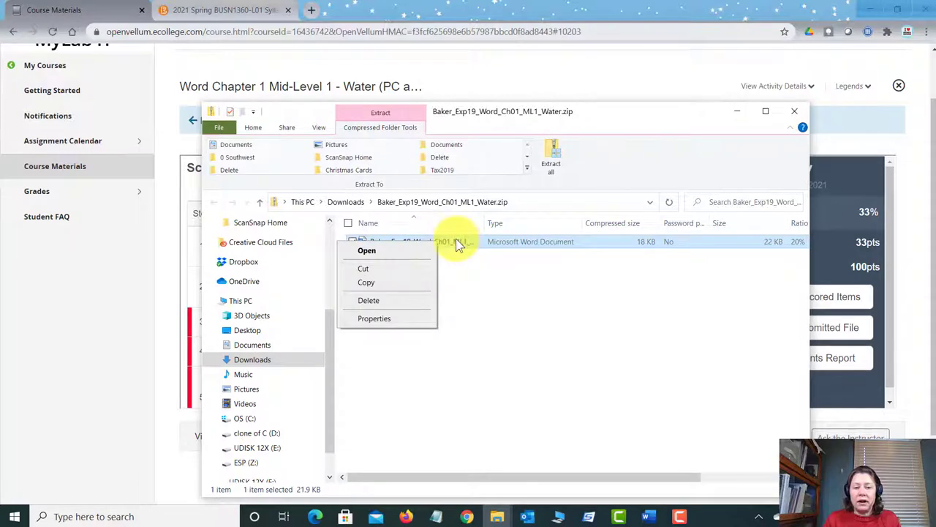
pyautogui.click(386, 281)
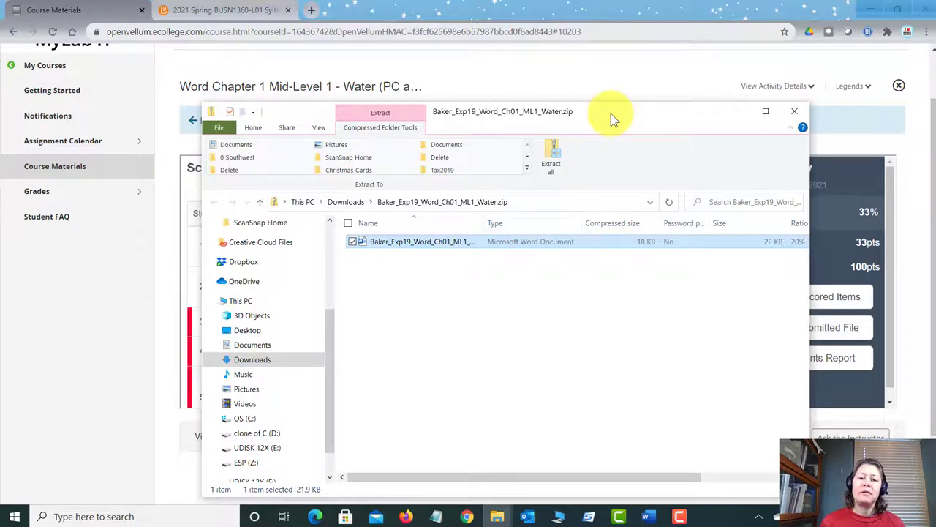
# - Copy the Word document inside the downloaded zip folder and go to the UDISK 12X (E:) drive
pyautogui.moveTo(611, 113); pyautogui.dragTo(601, 80)
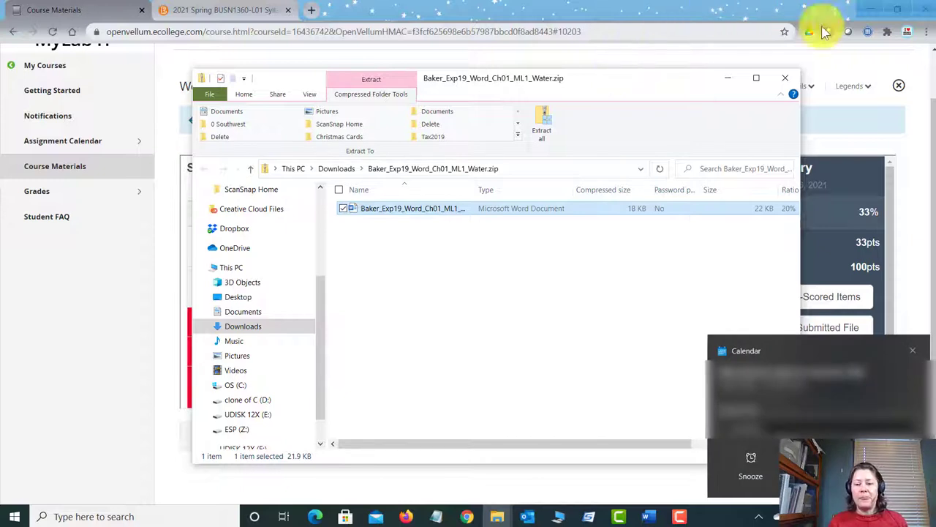
pyautogui.click(912, 350)
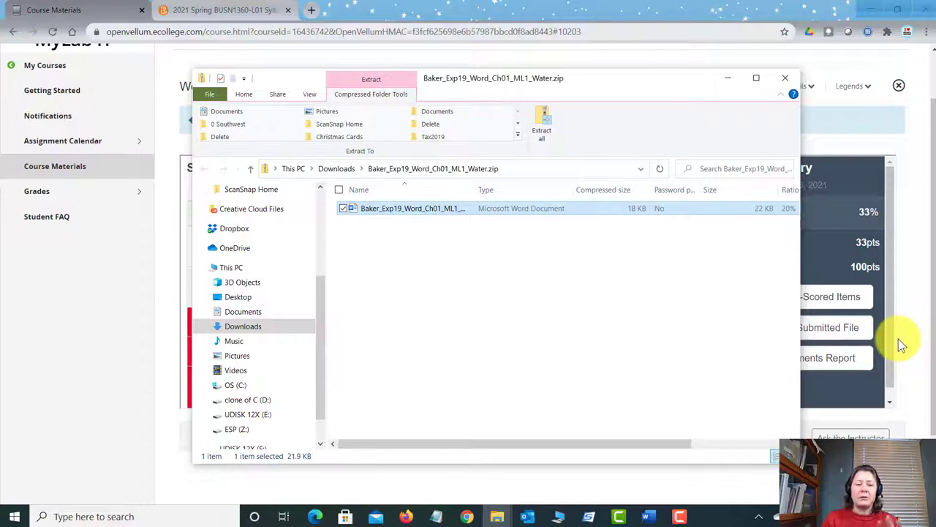
pyautogui.rightClick(395, 209)
pyautogui.click(362, 251)
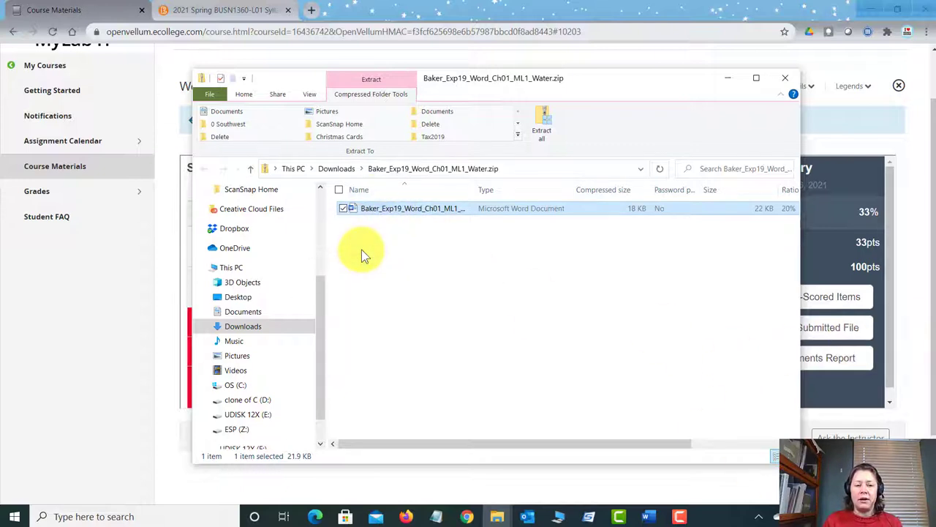
pyautogui.moveTo(322, 284); pyautogui.dragTo(321, 289)
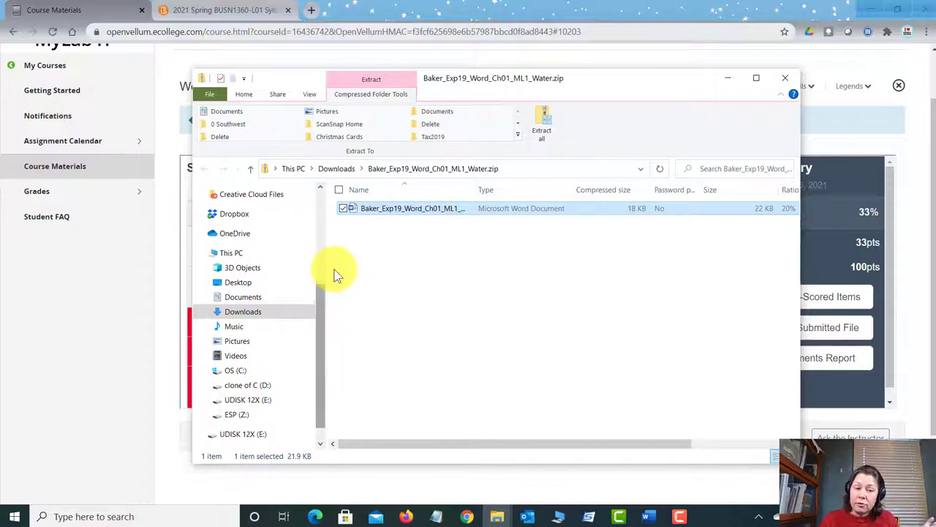
pyautogui.click(262, 408)
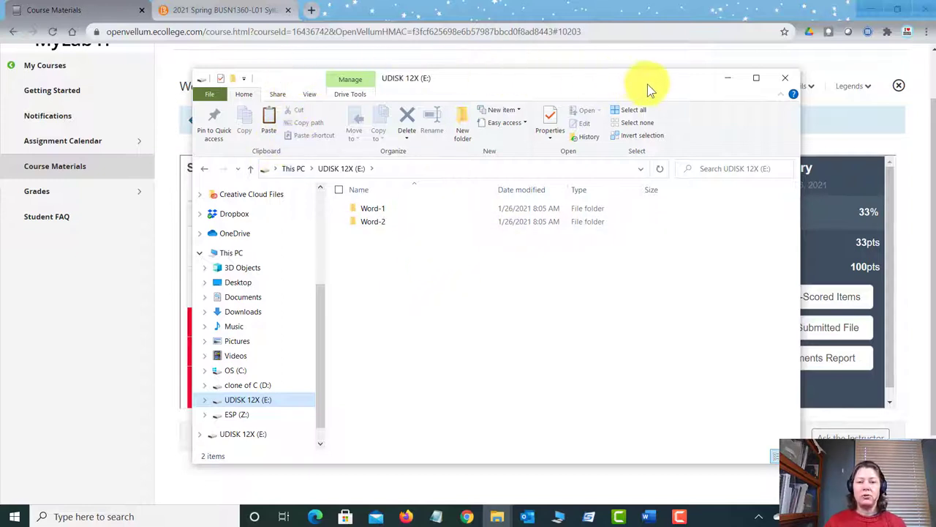
# - Create a folder named Word-3 on the UDISK 12X (E:) drive
pyautogui.click(464, 130)
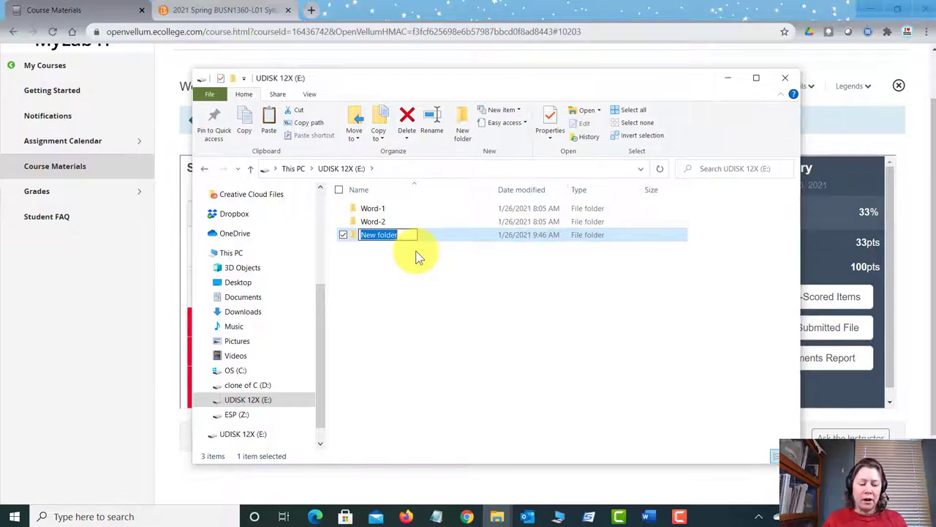
pyautogui.write('W')
pyautogui.write('ord-3')
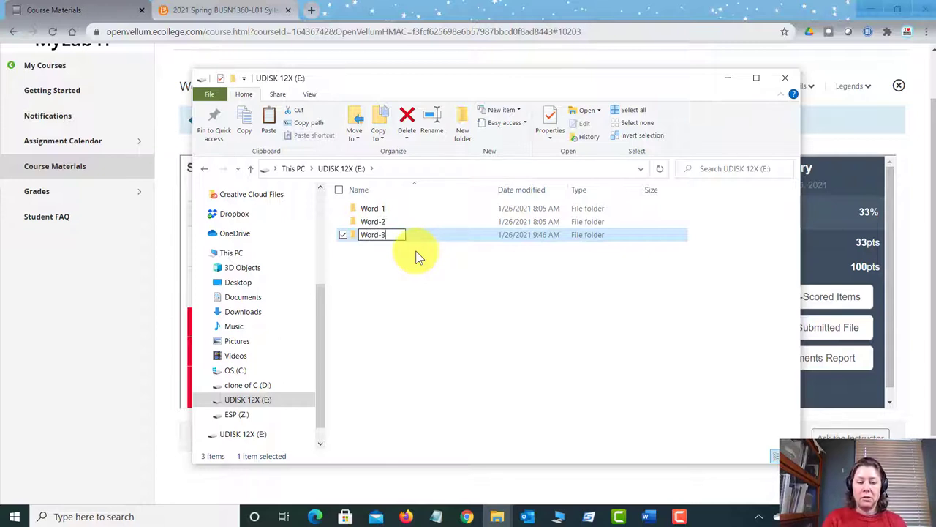
pyautogui.press('Return')
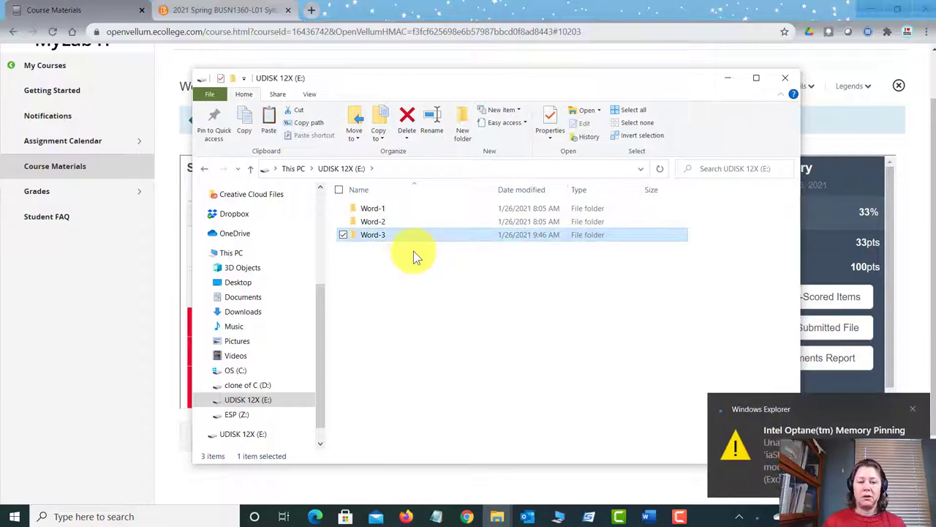
pyautogui.click(913, 409)
pyautogui.click(516, 390)
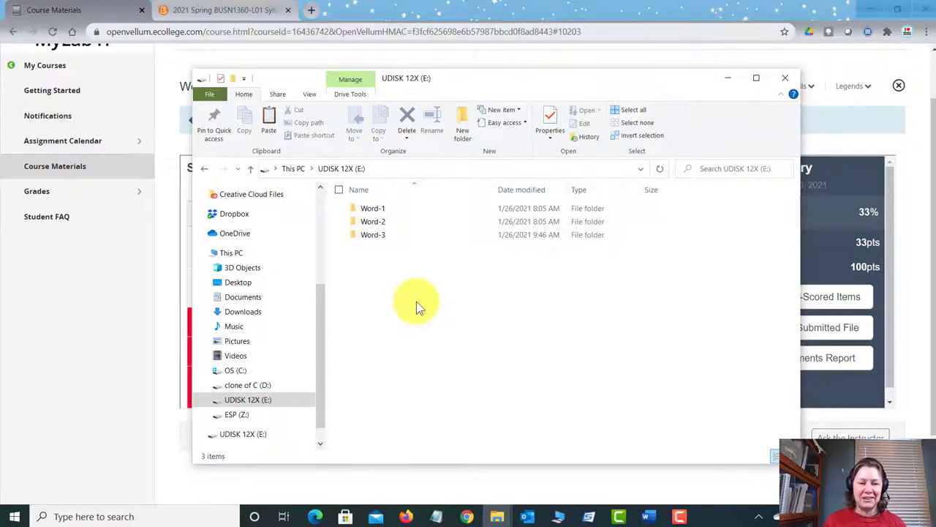
# - Open the Word-1 folder and widen its Name column so the full file names fit
pyautogui.doubleClick(378, 212)
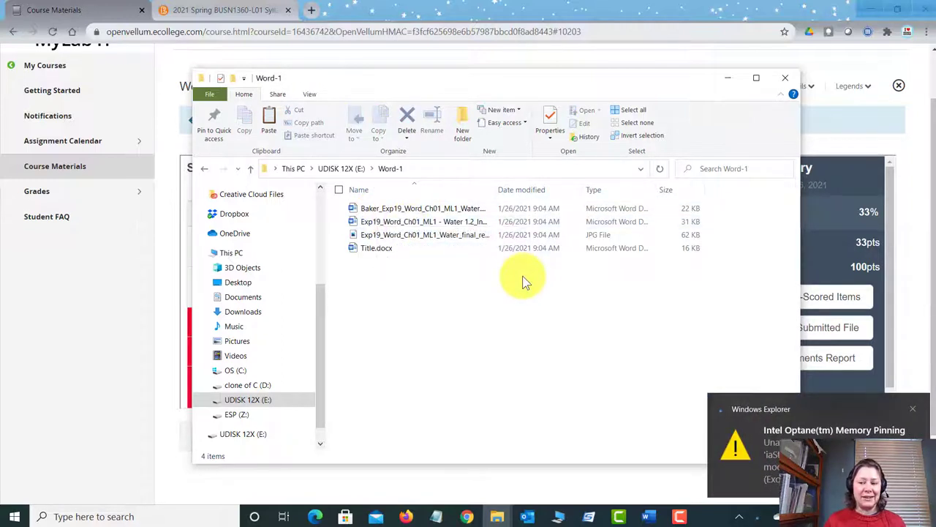
pyautogui.click(913, 410)
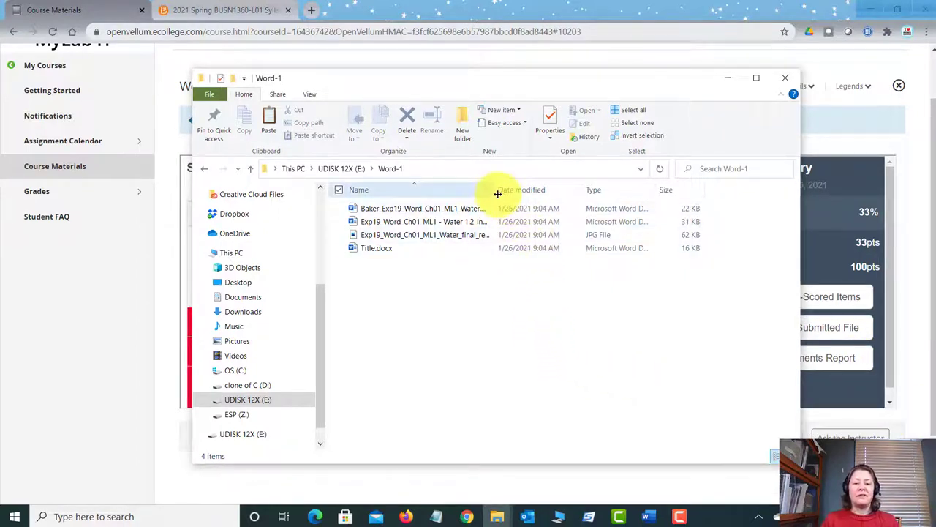
pyautogui.moveTo(497, 190); pyautogui.dragTo(570, 190)
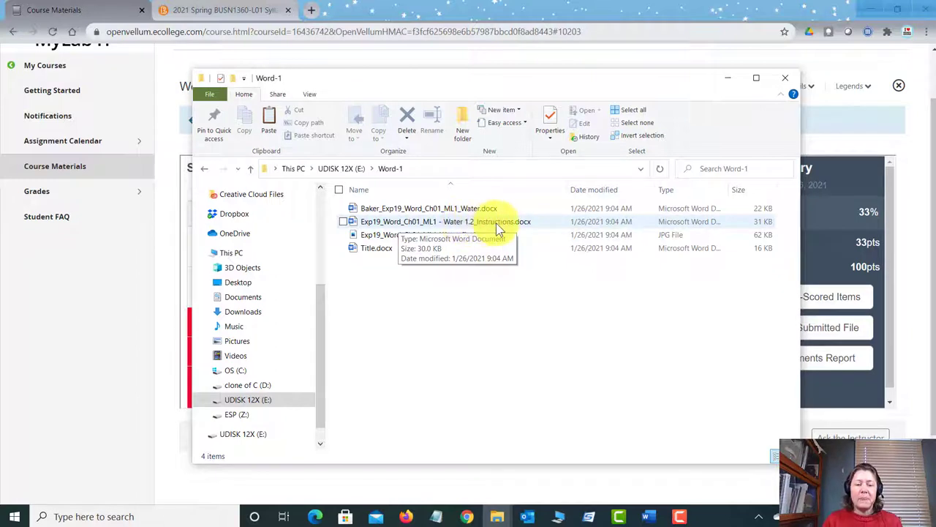
pyautogui.click(376, 212)
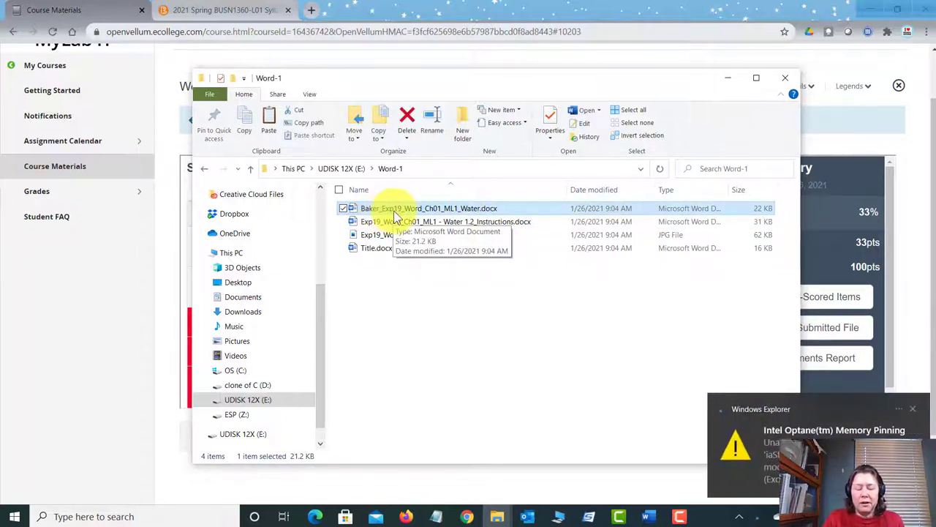
pyautogui.click(912, 409)
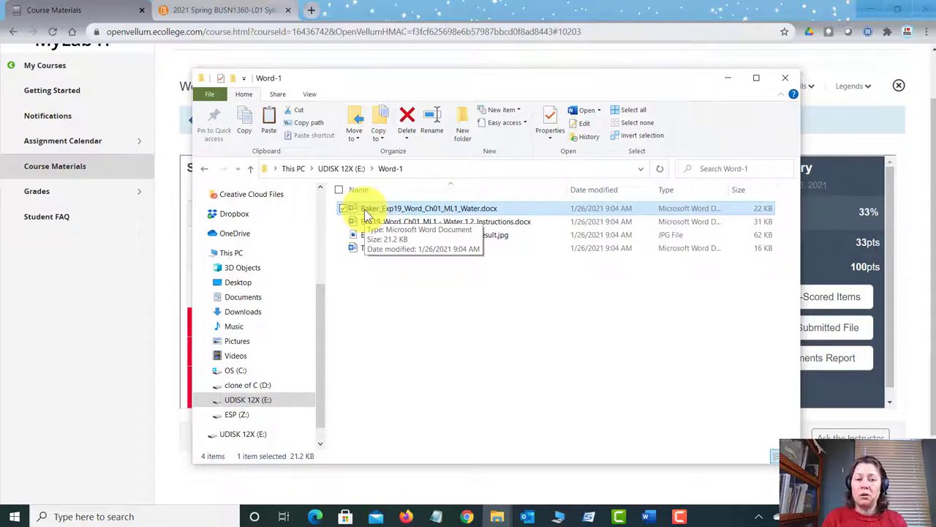
pyautogui.click(382, 270)
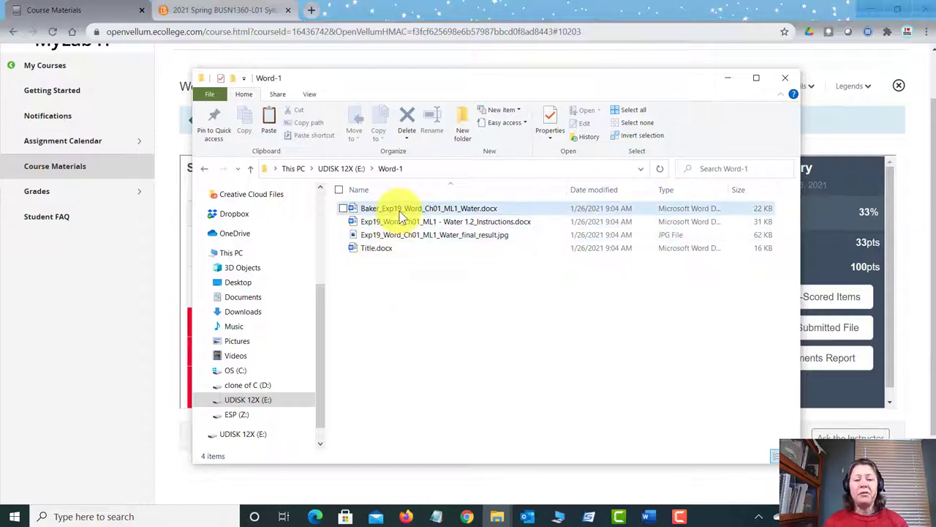
pyautogui.click(401, 214)
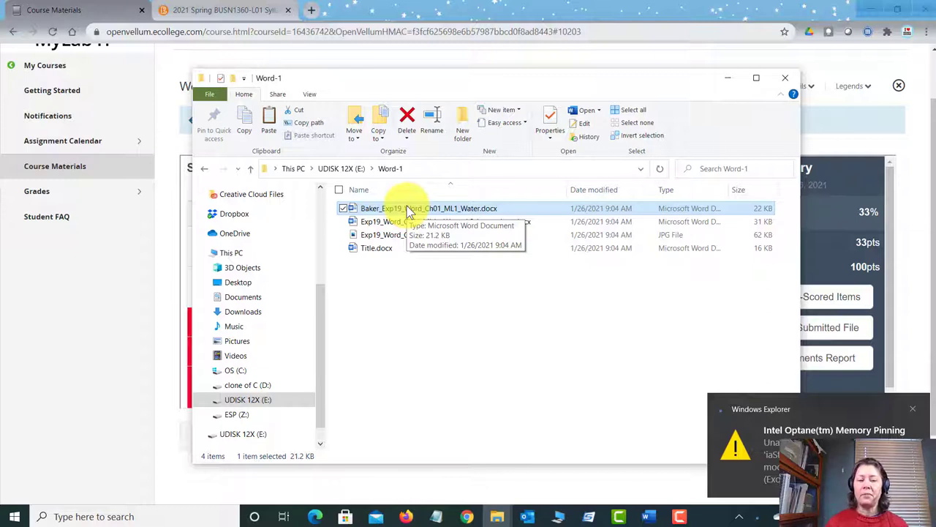
pyautogui.click(404, 208)
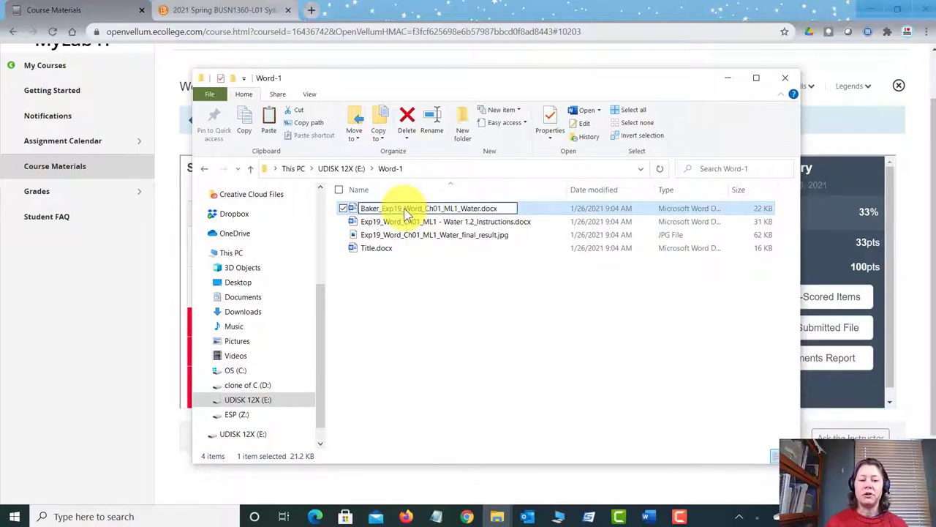
pyautogui.click(420, 296)
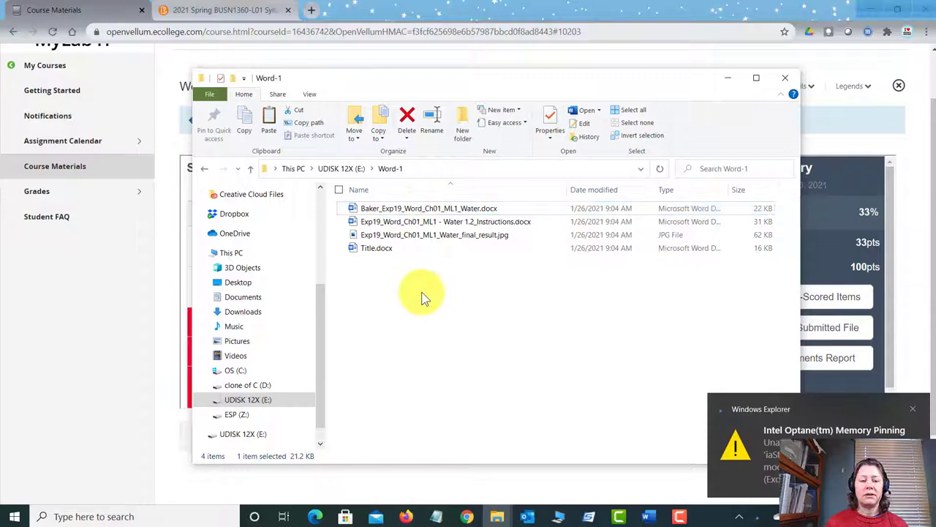
# - Open the Water draft document with the last-name prefix from the Word-1 folder and check the folder's other files
pyautogui.doubleClick(423, 212)
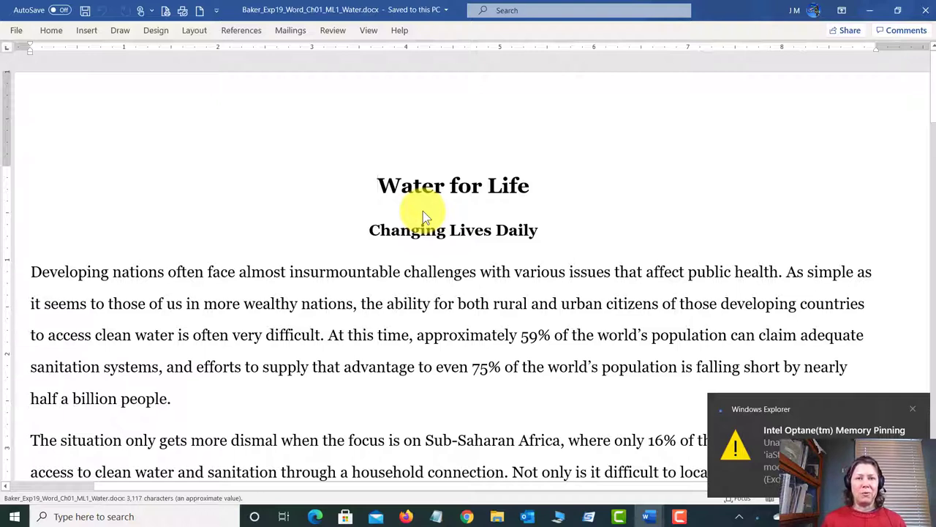
pyautogui.click(913, 408)
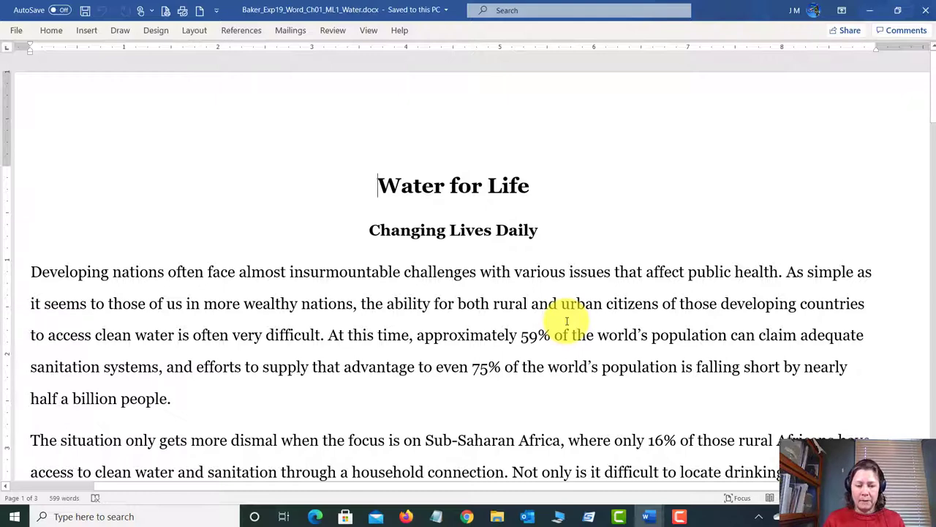
pyautogui.moveTo(496, 518)
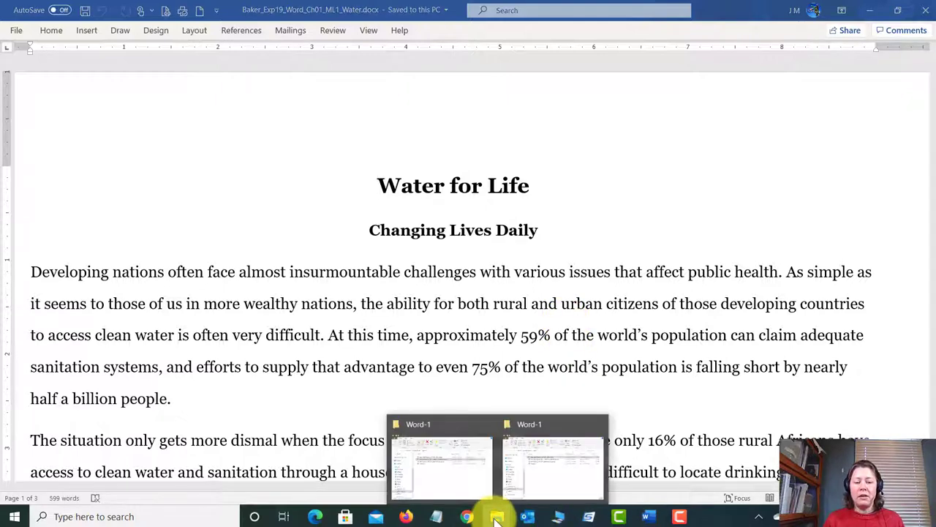
pyautogui.click(548, 477)
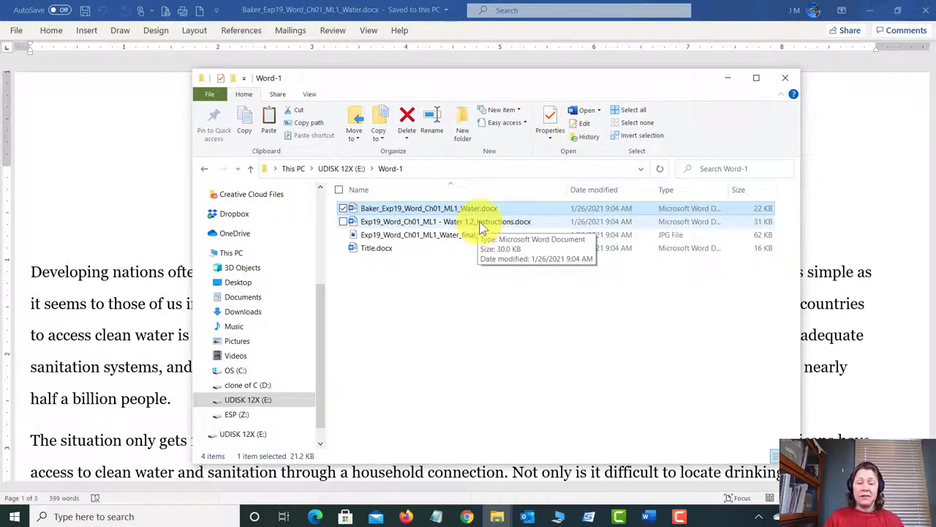
pyautogui.click(40, 218)
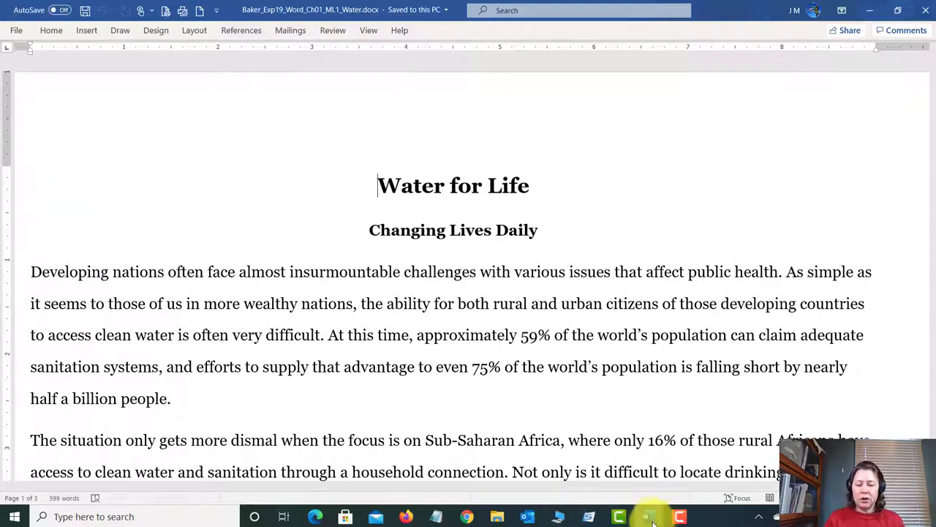
# - Bring up Exp19_Word_Ch01_ML1 - Water 1.2_Instructions.docx and read the Steps to Perform table, especially step 2
pyautogui.moveTo(651, 519)
pyautogui.click(678, 461)
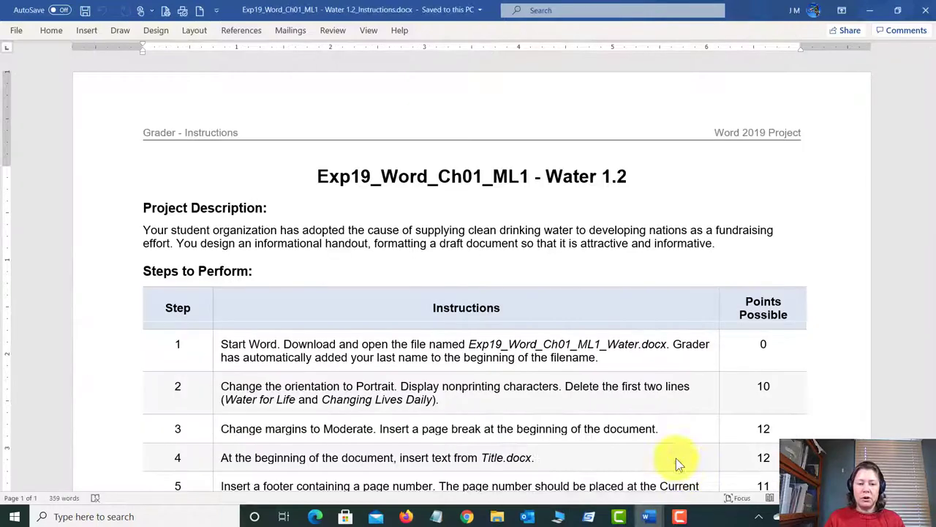
pyautogui.scroll(-5, 512, 355)
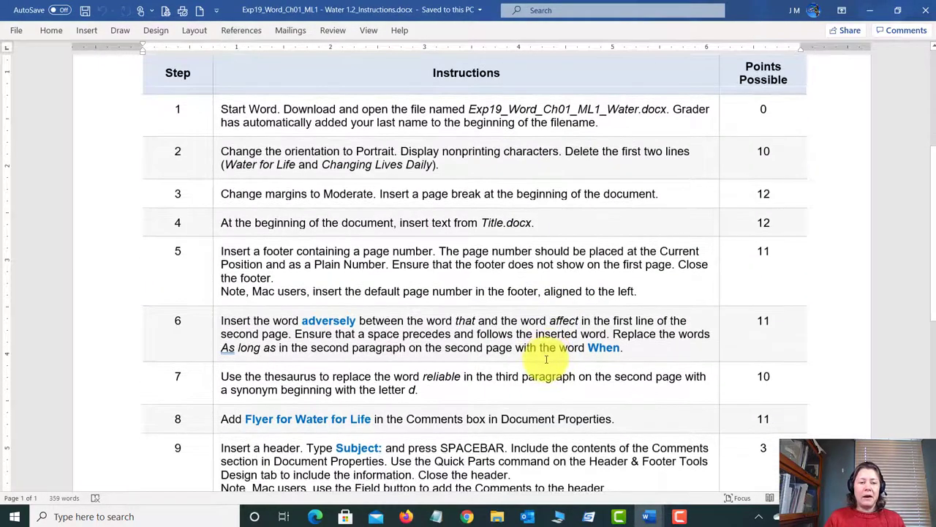
pyautogui.scroll(1, 545, 358)
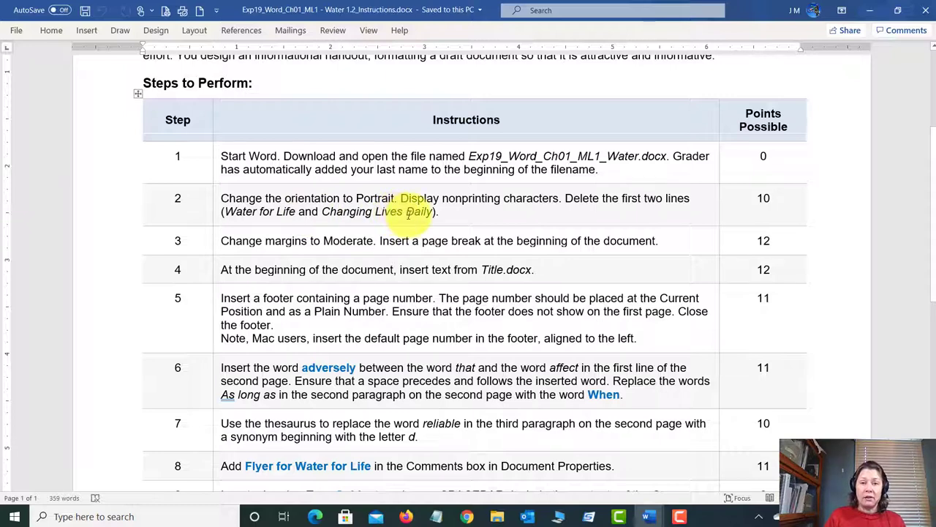
# - Return to the Water draft document and keep the ribbon permanently expanded
pyautogui.click(654, 519)
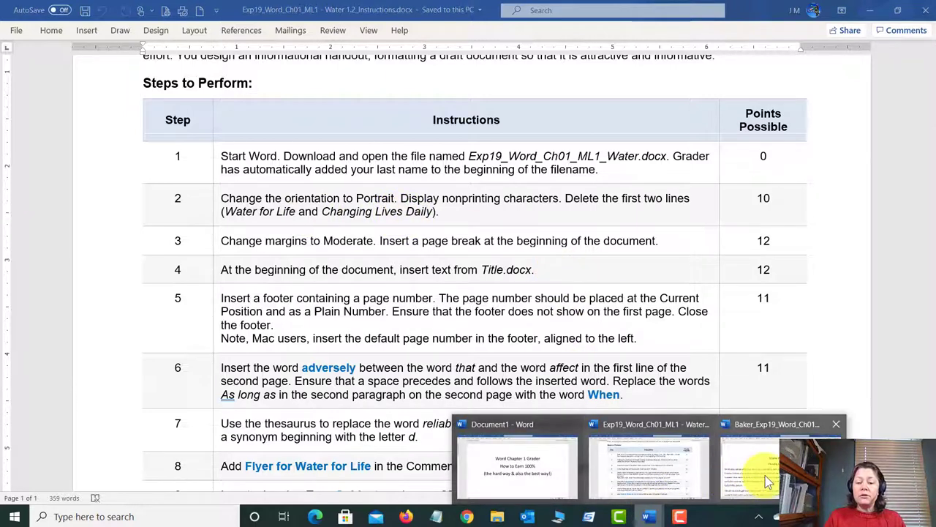
pyautogui.click(766, 475)
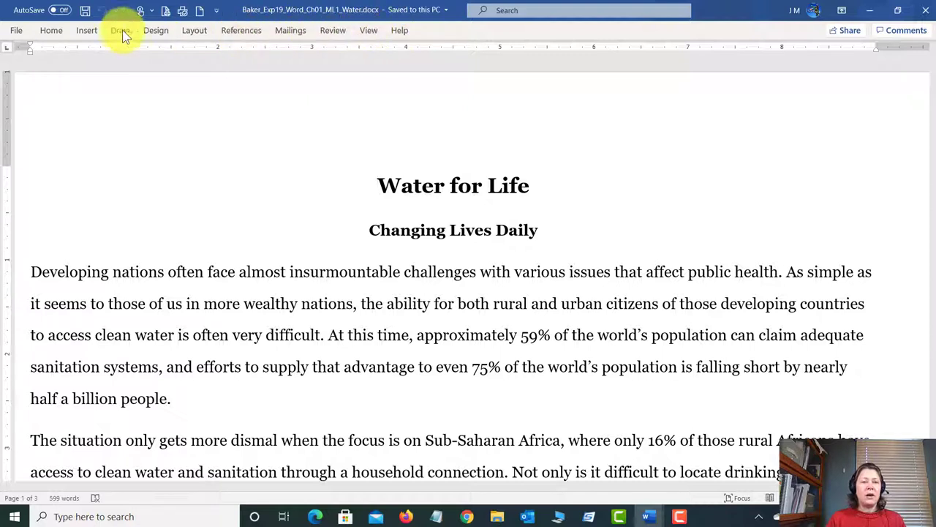
pyautogui.click(53, 31)
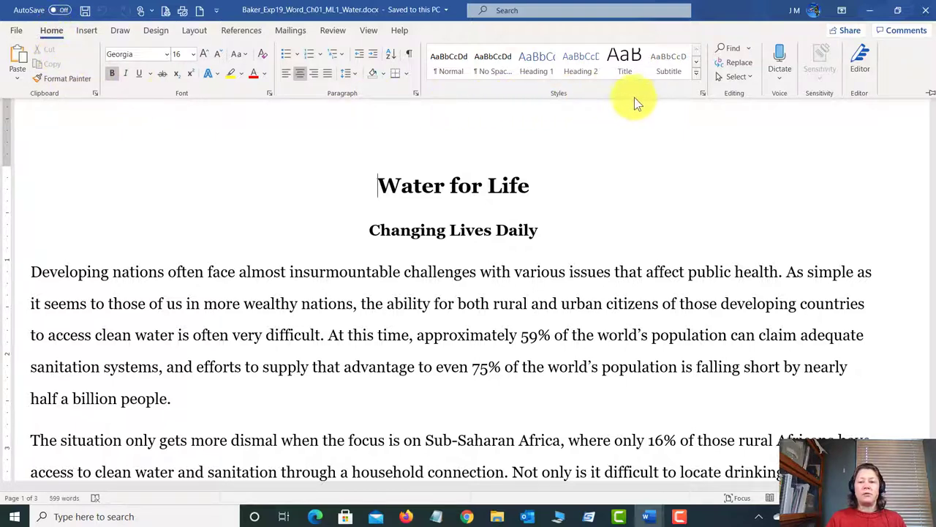
pyautogui.click(930, 95)
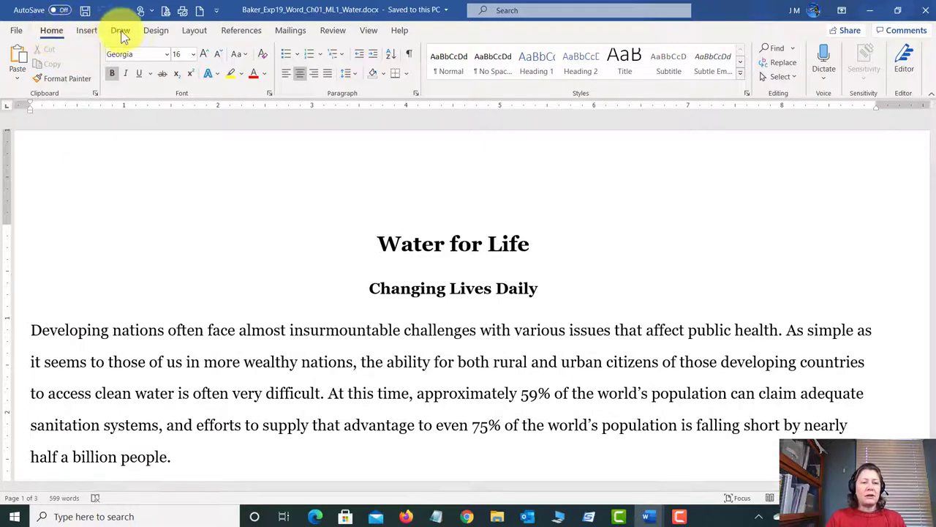
# - Change the page orientation of the Water document to Portrait and display nonprinting characters
pyautogui.click(194, 33)
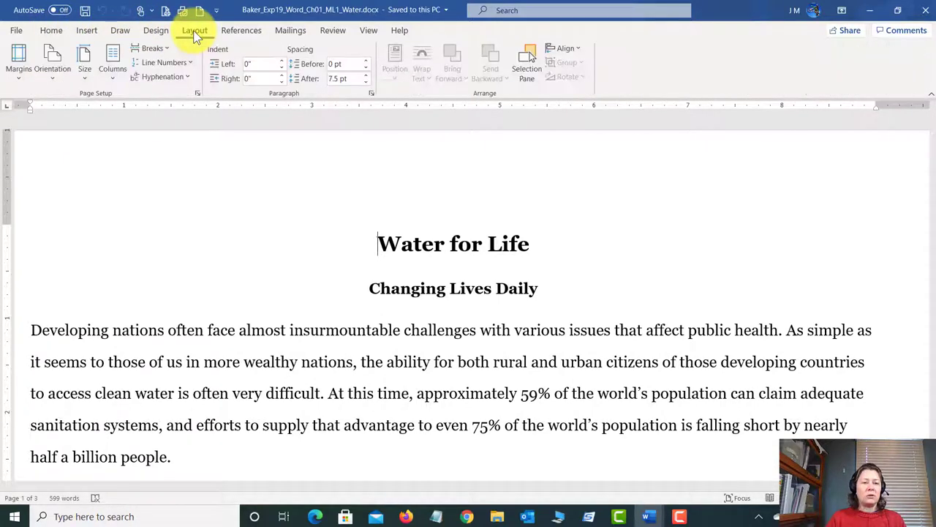
pyautogui.click(62, 71)
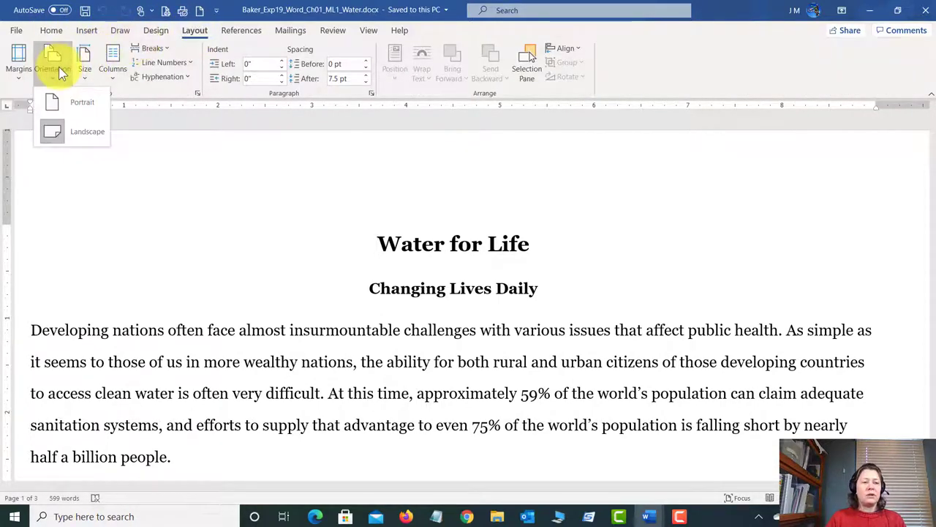
pyautogui.click(65, 106)
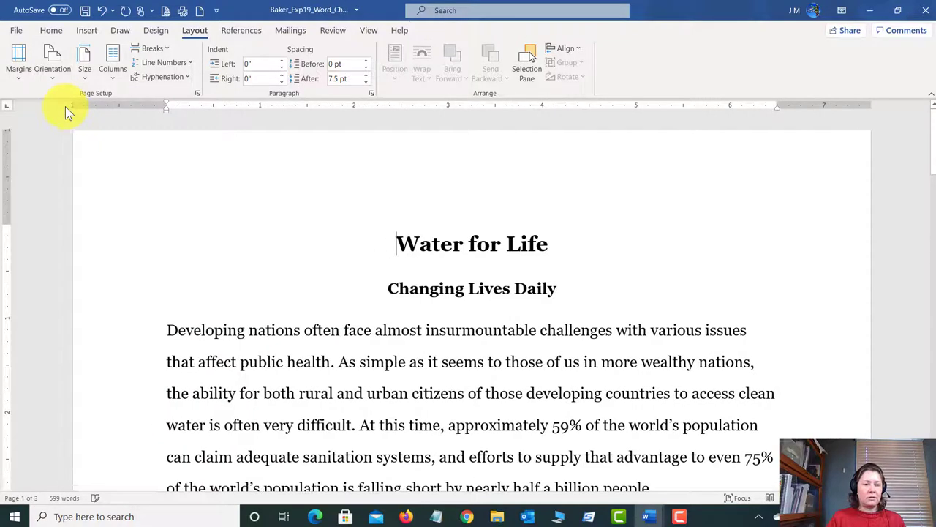
pyautogui.click(53, 37)
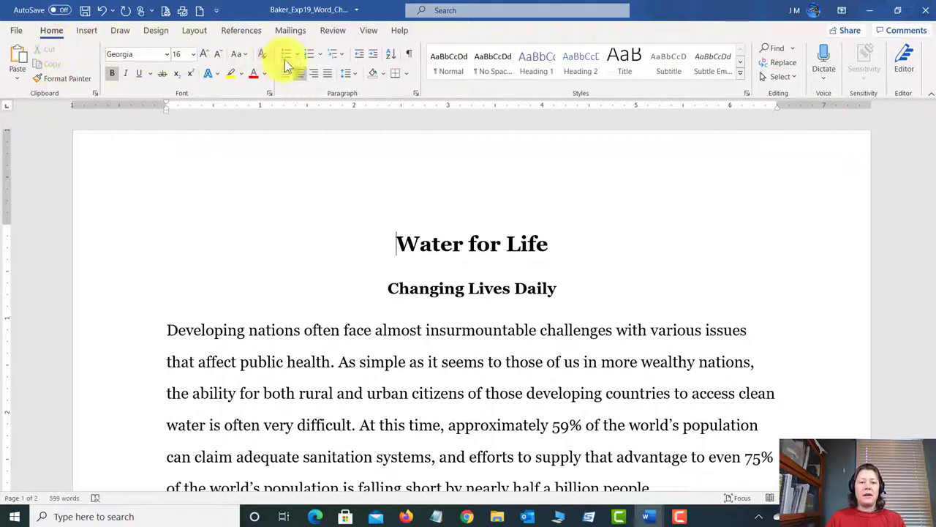
pyautogui.click(413, 57)
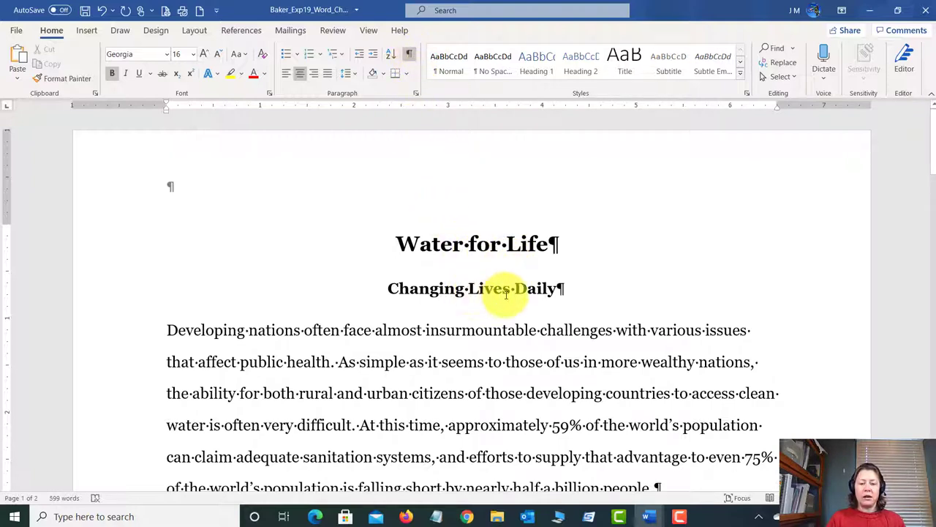
# - Delete the first two lines, Water for Life and Changing Lives Daily, together with their paragraph marks, and save the document
pyautogui.scroll(-1, 472, 285)
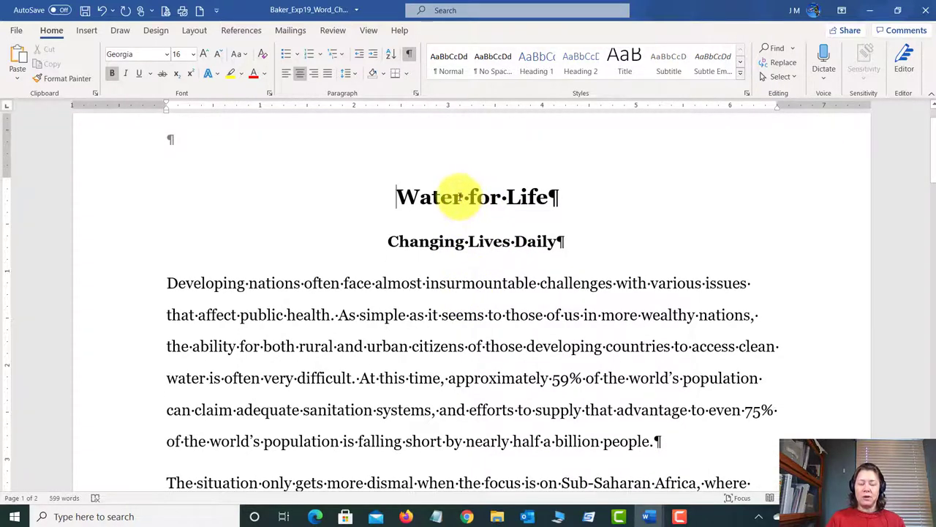
pyautogui.click(550, 197)
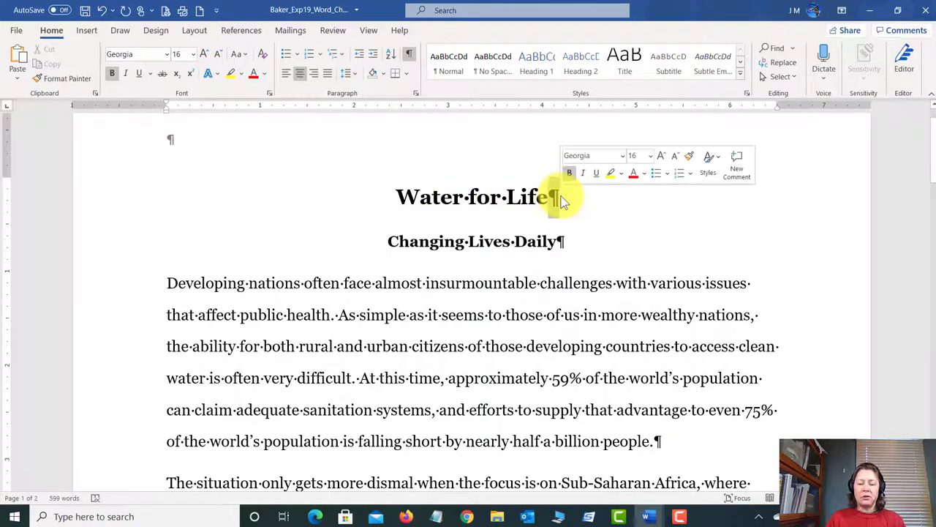
pyautogui.moveTo(550, 197); pyautogui.dragTo(558, 201)
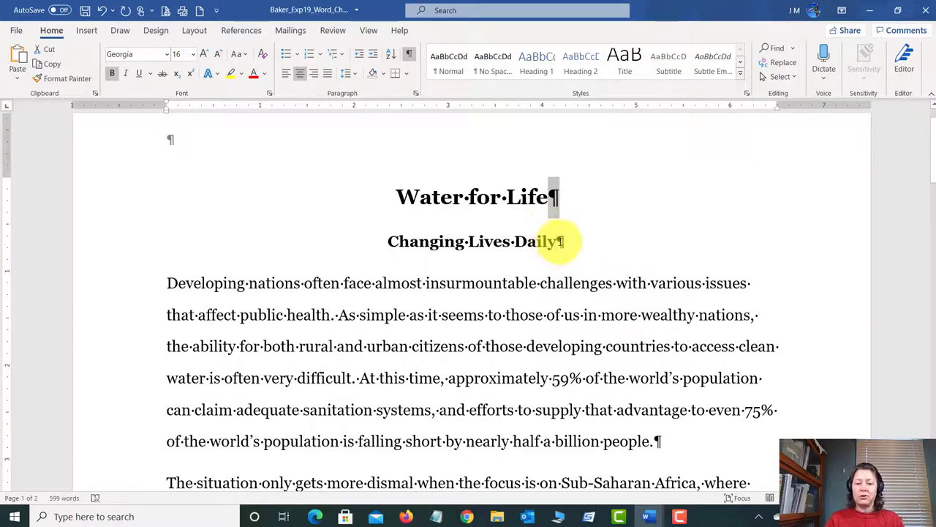
pyautogui.moveTo(556, 241); pyautogui.dragTo(564, 242)
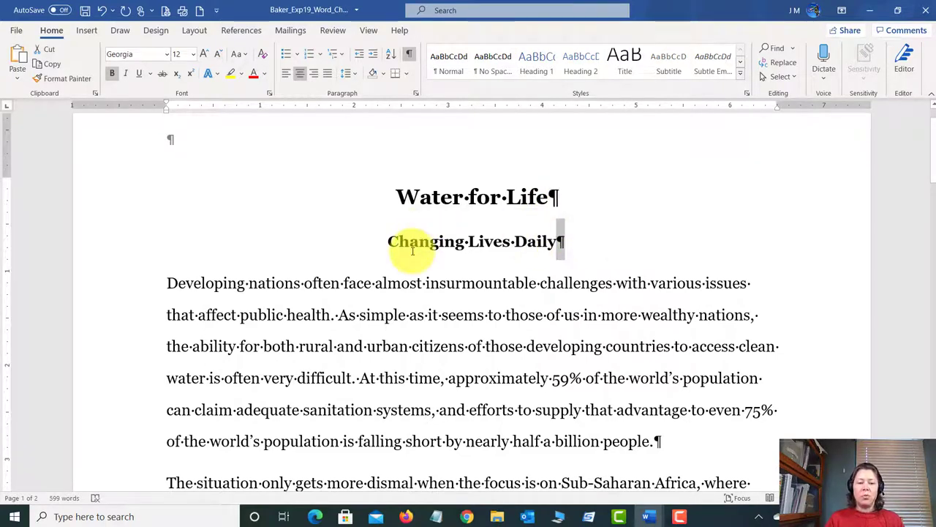
pyautogui.scroll(1, 412, 251)
pyautogui.click(194, 207)
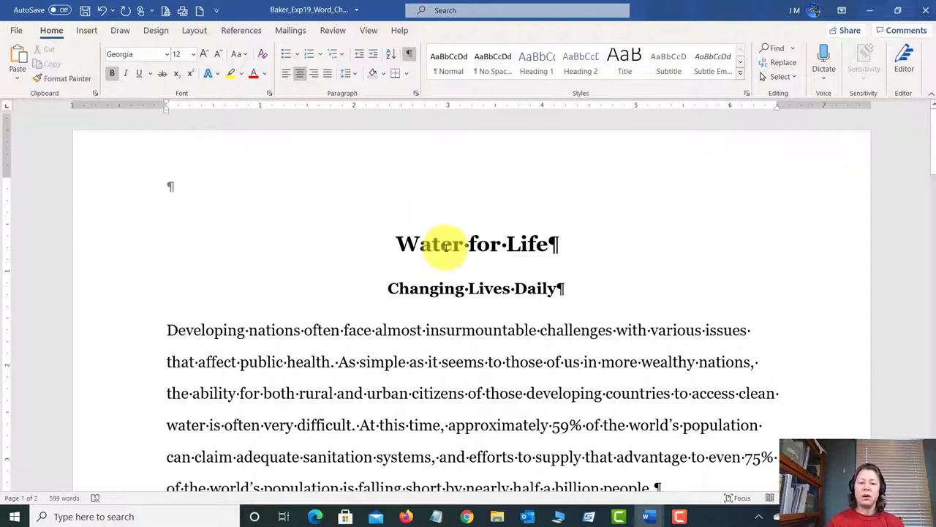
pyautogui.scroll(-1, 445, 242)
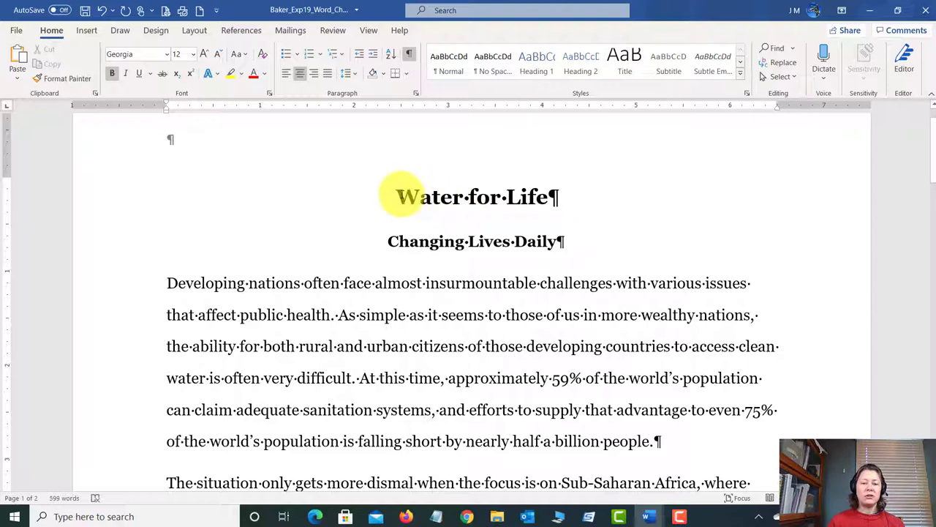
pyautogui.moveTo(391, 194); pyautogui.dragTo(563, 240)
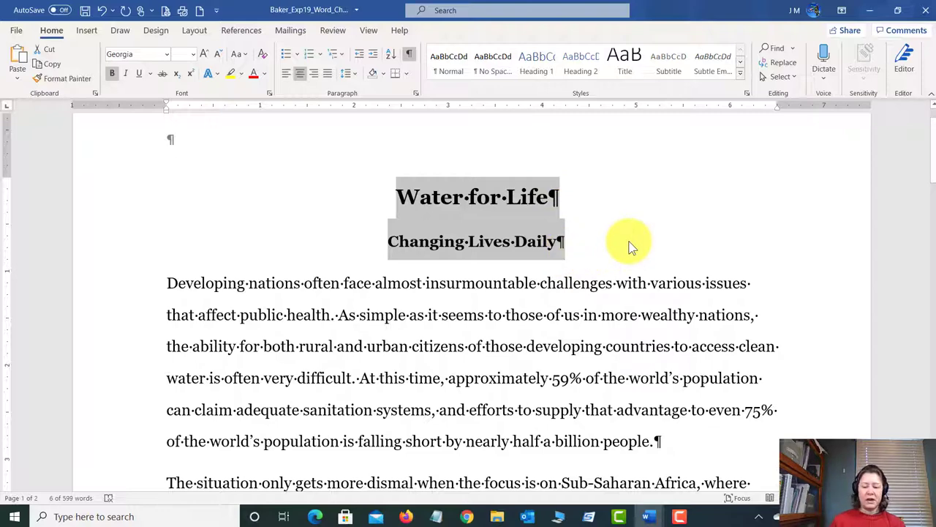
pyautogui.press('Delete')
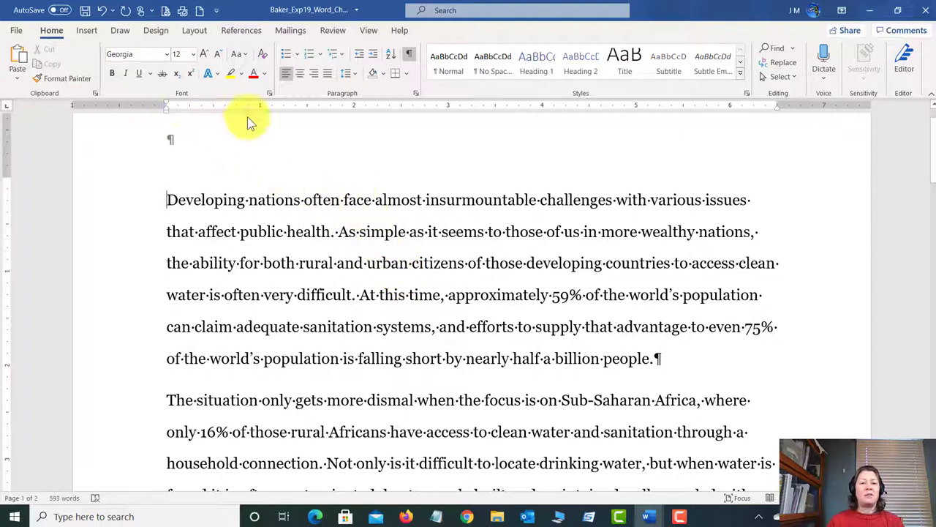
pyautogui.click(86, 11)
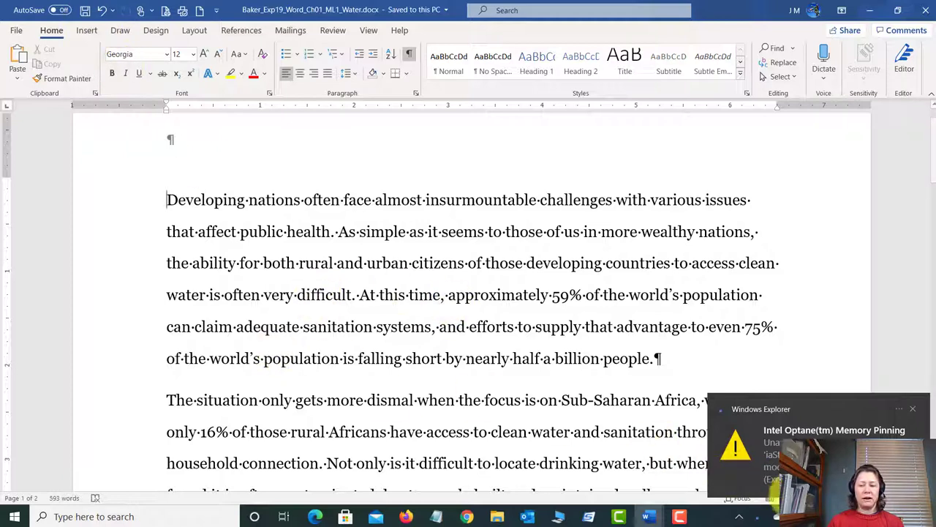
pyautogui.click(913, 409)
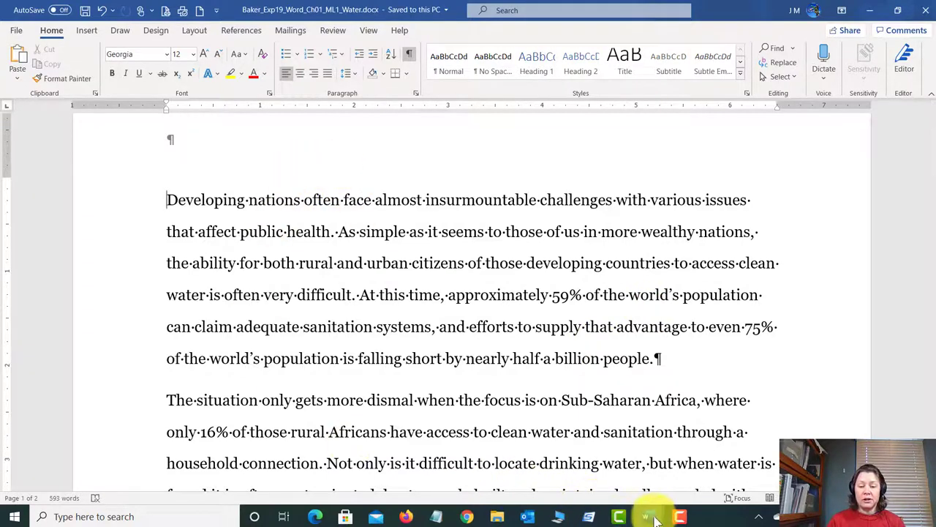
# - Read step 3 in Exp19_Word_Ch01_ML1 - Water 1.2_Instructions.docx and return to the Water document
pyautogui.moveTo(650, 520)
pyautogui.click(654, 472)
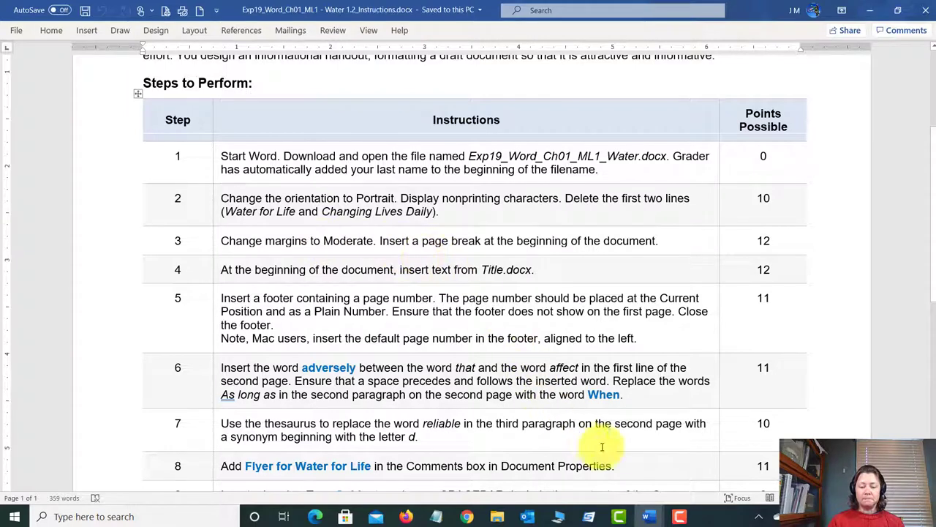
pyautogui.moveTo(647, 516)
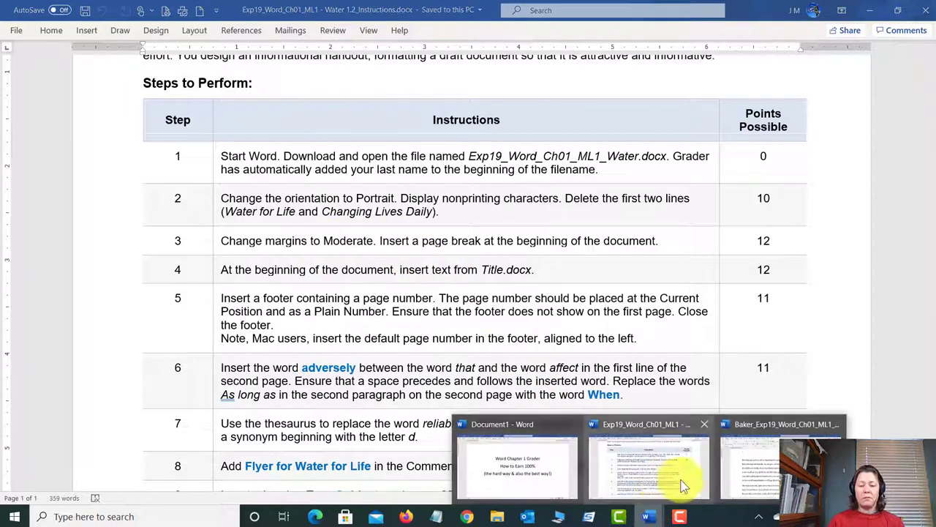
pyautogui.click(774, 461)
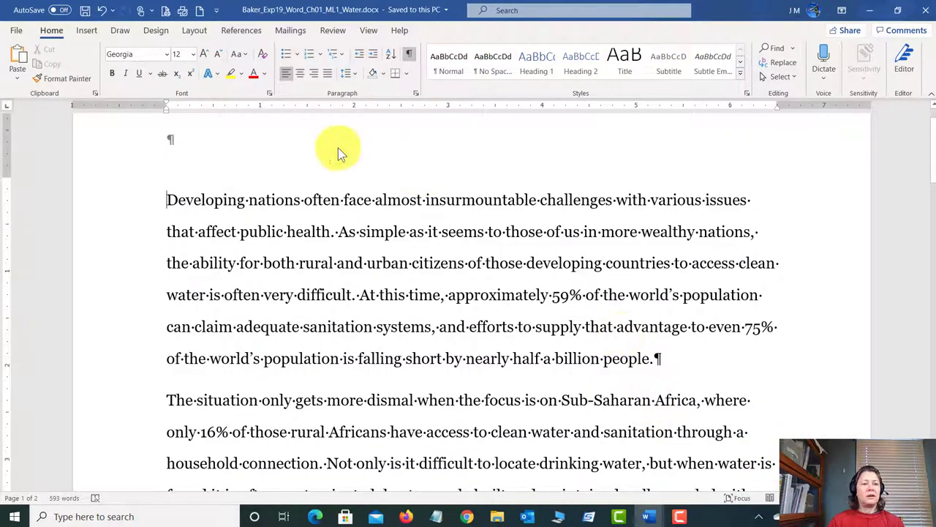
# - Change the Water document's margins to Moderate
pyautogui.click(198, 30)
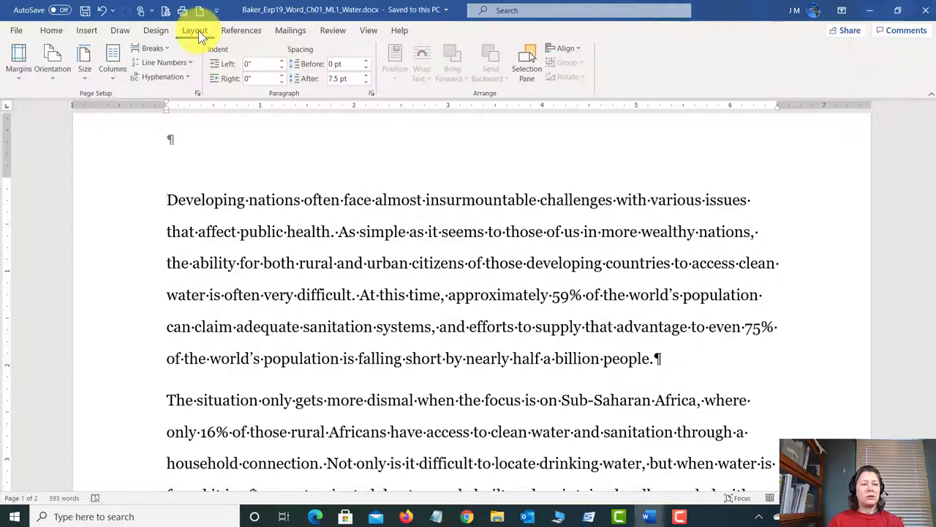
pyautogui.click(20, 80)
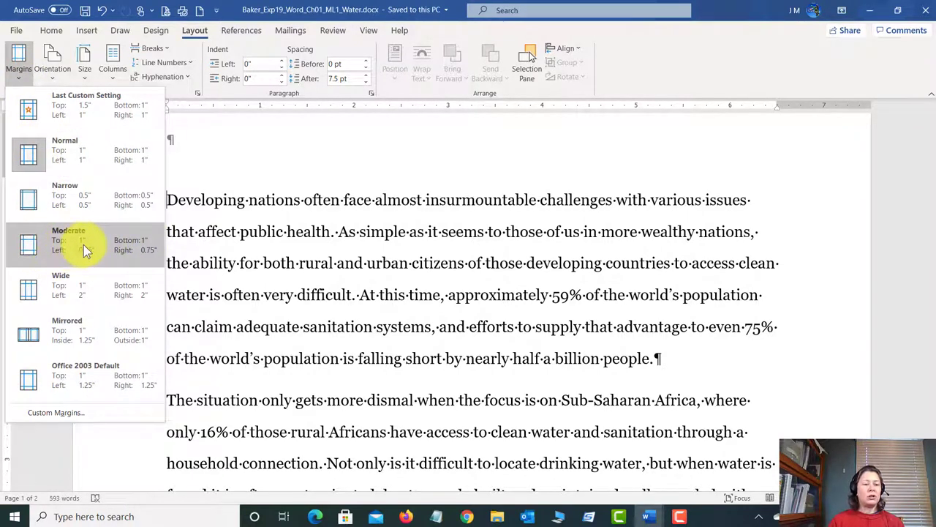
pyautogui.click(135, 248)
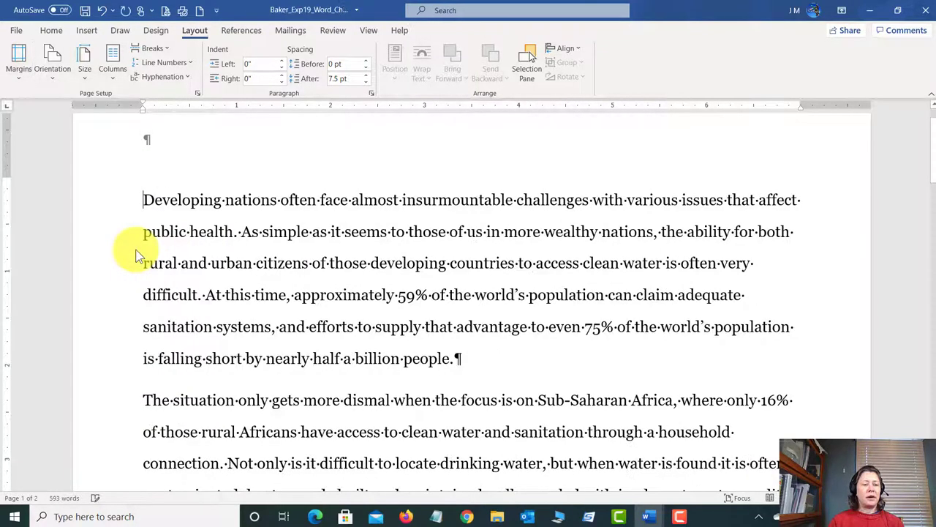
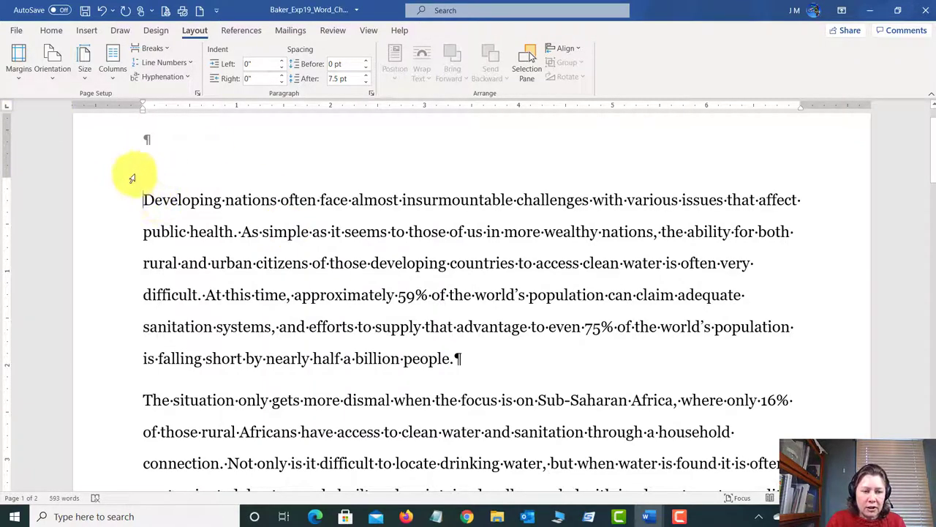
# - Insert a page break at the beginning of the document, before the paragraph starting "Developing nations", and try undoing and redoing it
pyautogui.moveTo(143, 200); pyautogui.dragTo(179, 201)
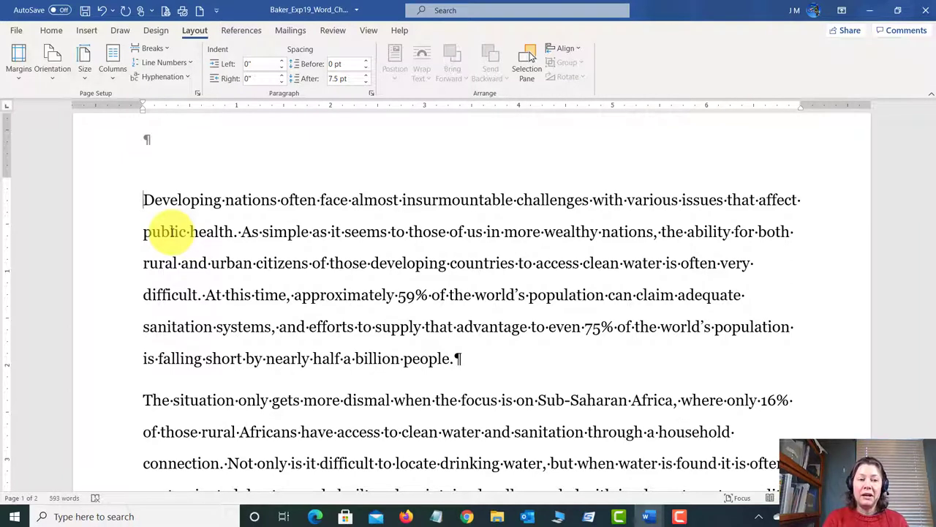
pyautogui.hotkey('ctrl', 'Return')
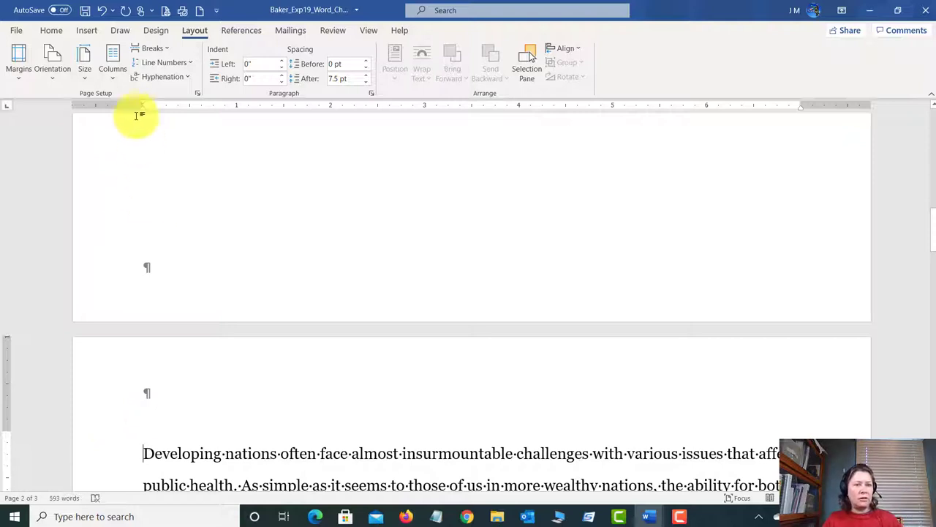
pyautogui.click(103, 13)
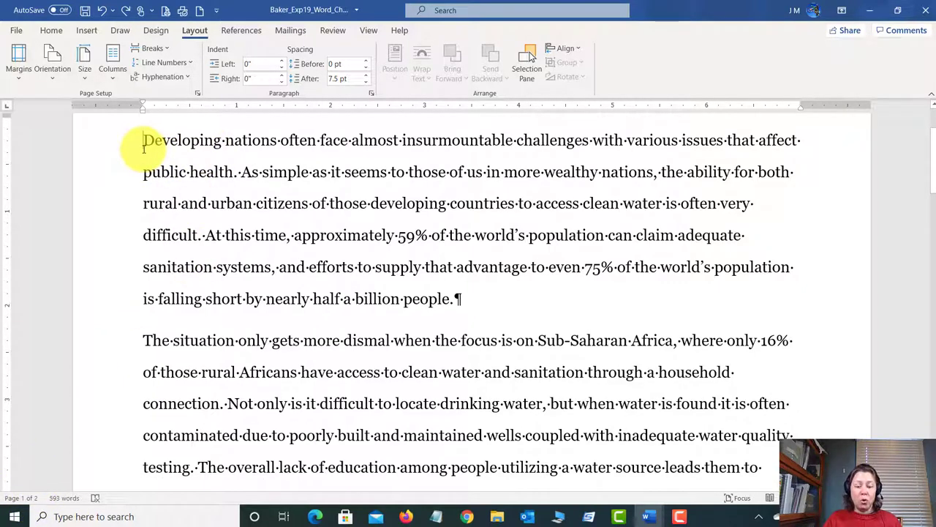
pyautogui.click(126, 13)
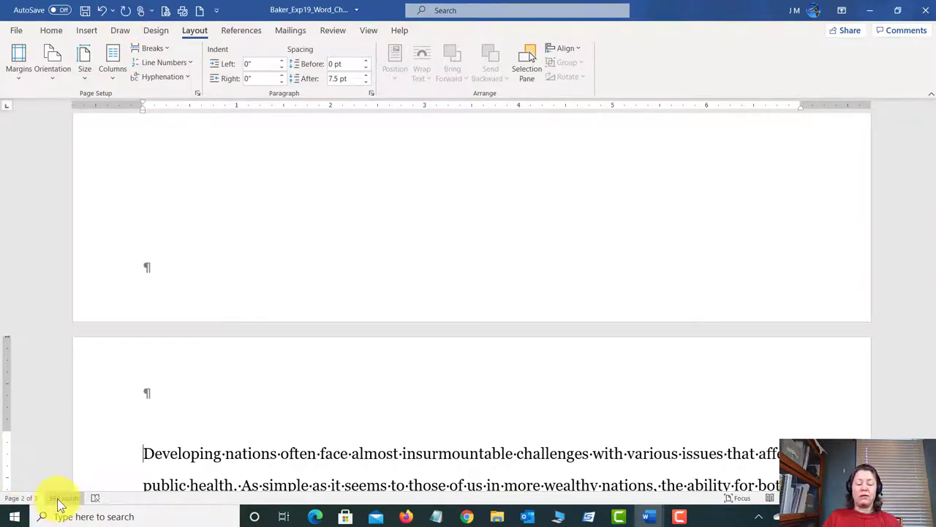
# - Check the page break on the first page and the text start on the second page, and save the document
pyautogui.scroll(5, 245, 374)
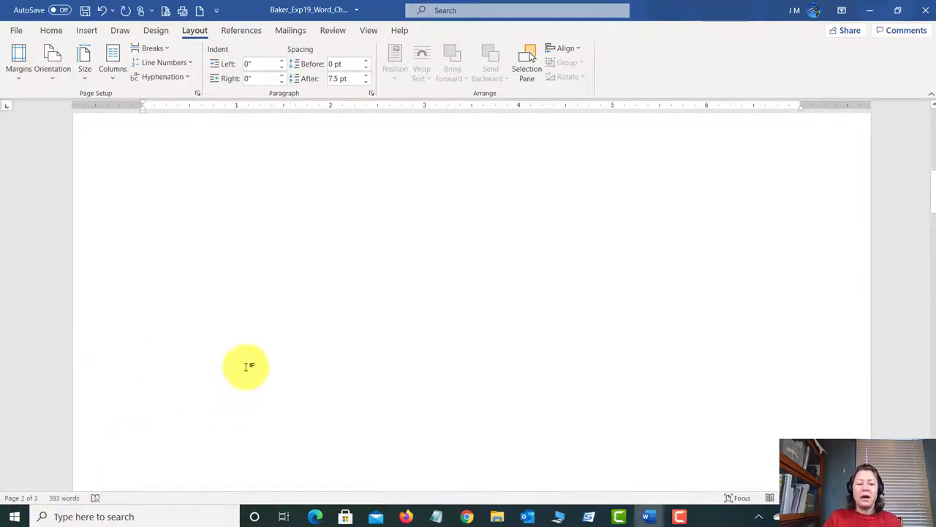
pyautogui.scroll(2, 247, 366)
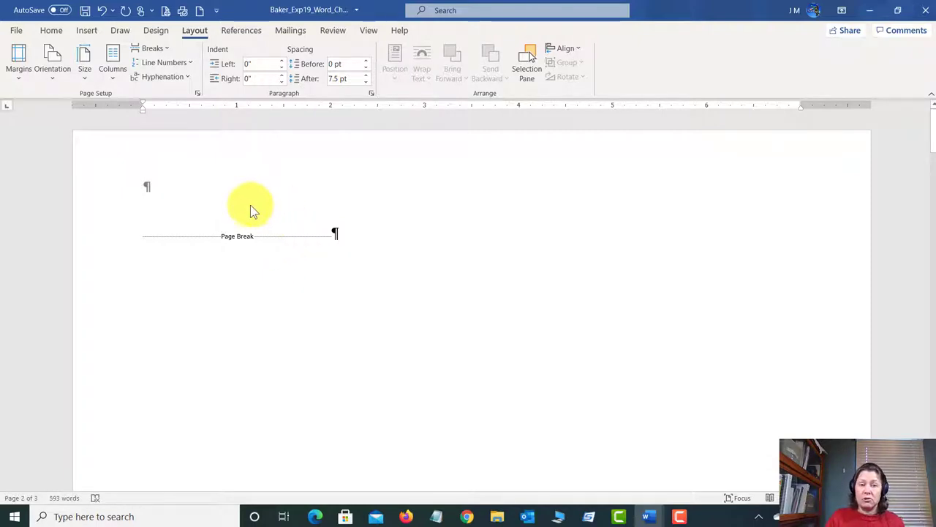
pyautogui.scroll(-10, 240, 265)
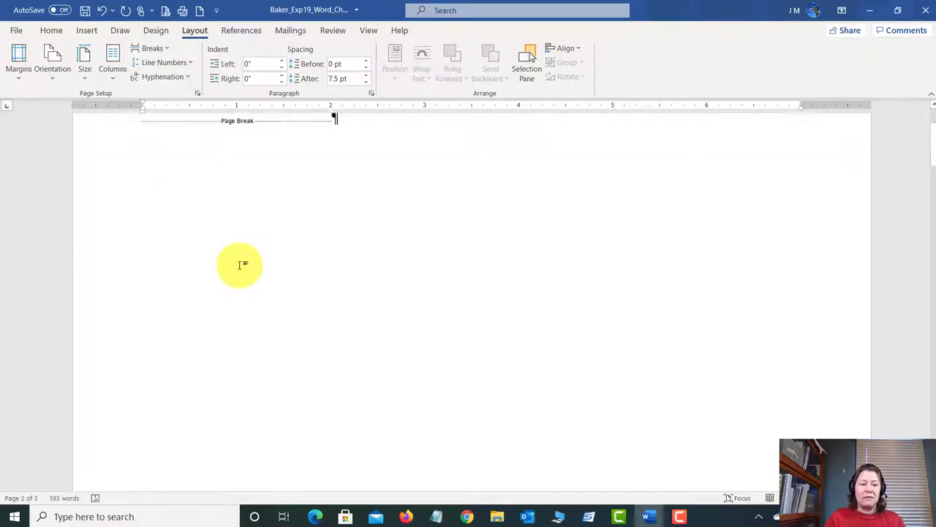
pyautogui.scroll(-3, 241, 269)
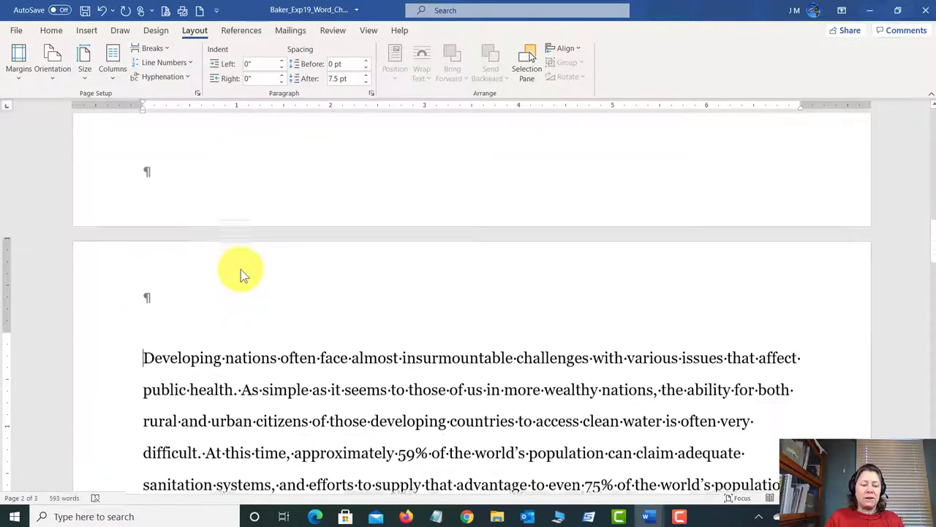
pyautogui.scroll(3, 241, 270)
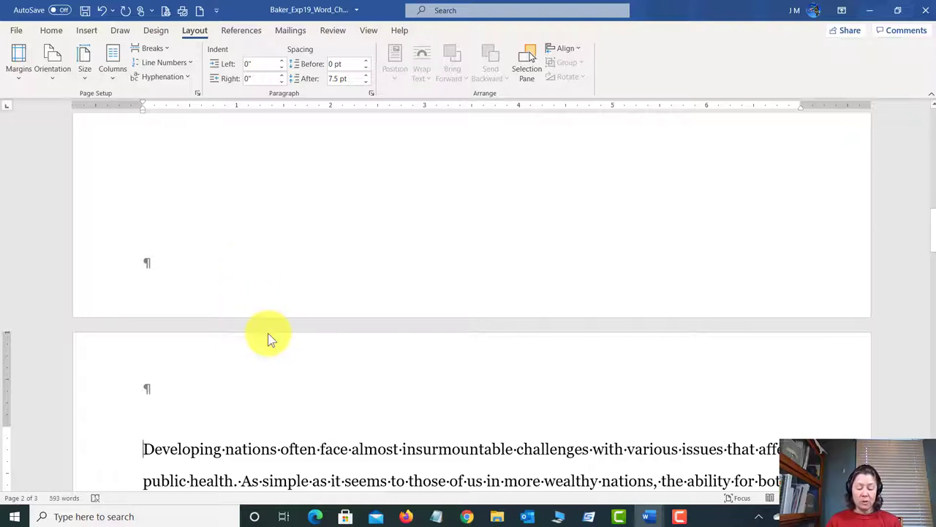
pyautogui.click(85, 12)
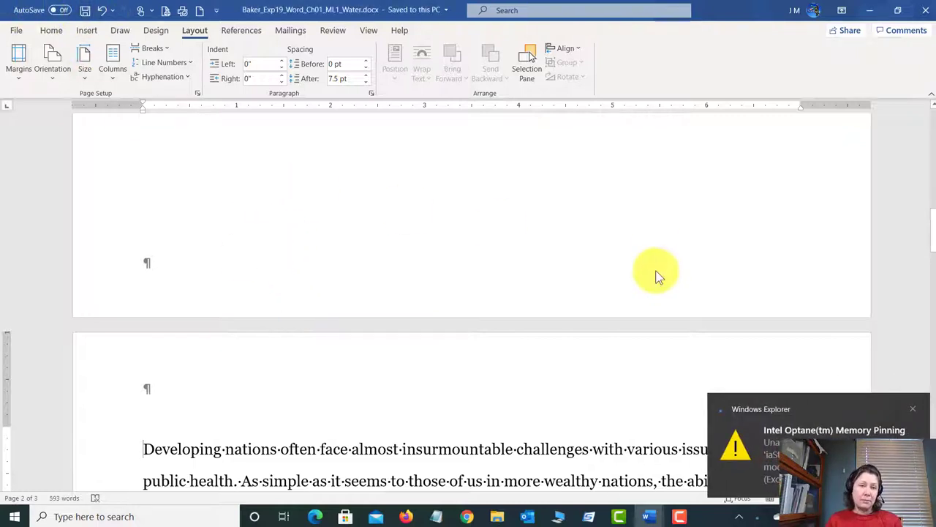
pyautogui.click(918, 409)
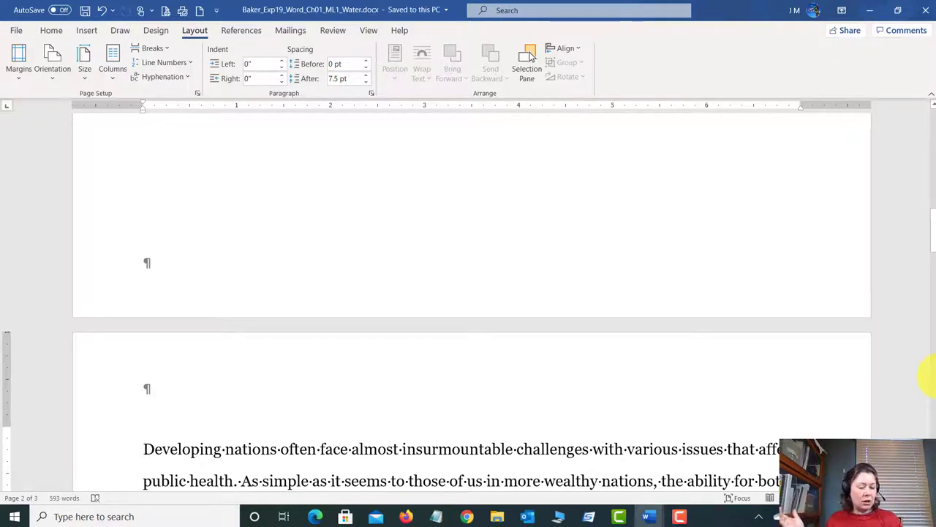
# - Insert the text of Title.docx from the Word-1 folder on UDISK 12X (E:) at the beginning of the document, before the page break
pyautogui.hotkey('ctrl', 'Home')
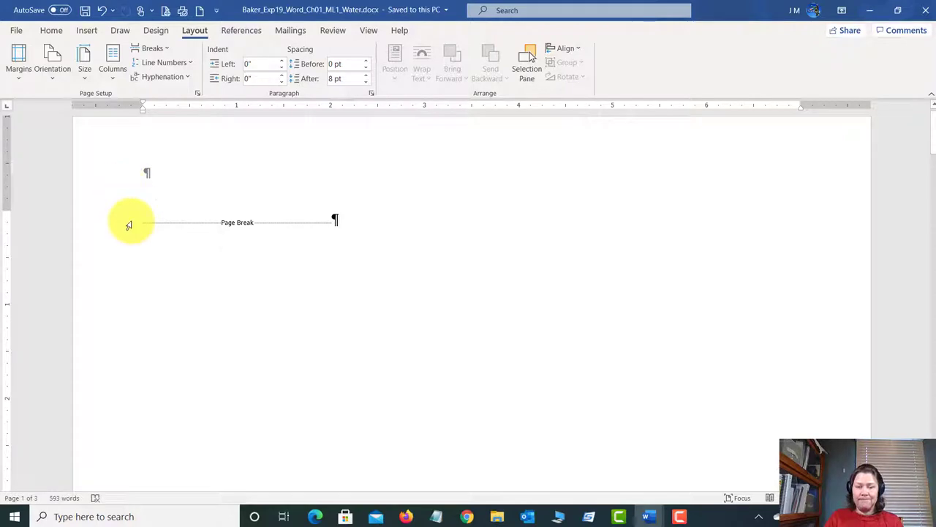
pyautogui.click(81, 34)
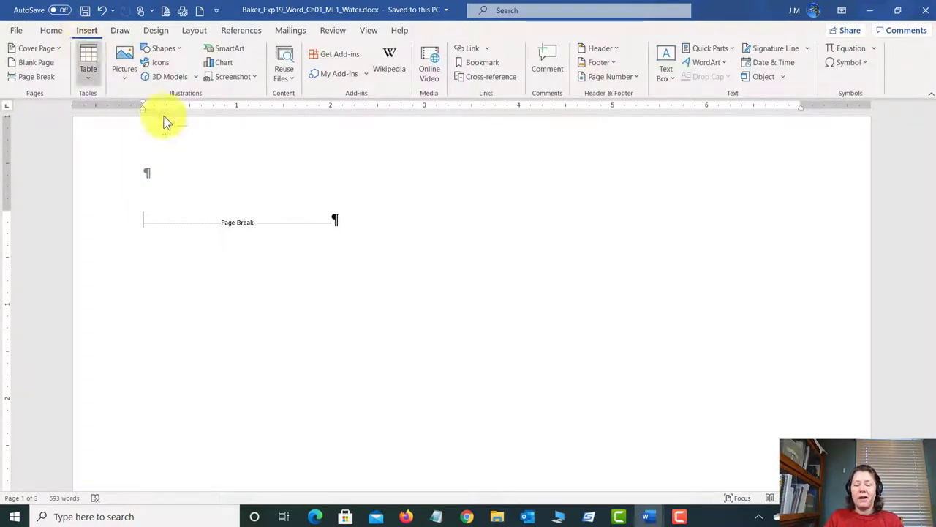
pyautogui.click(784, 78)
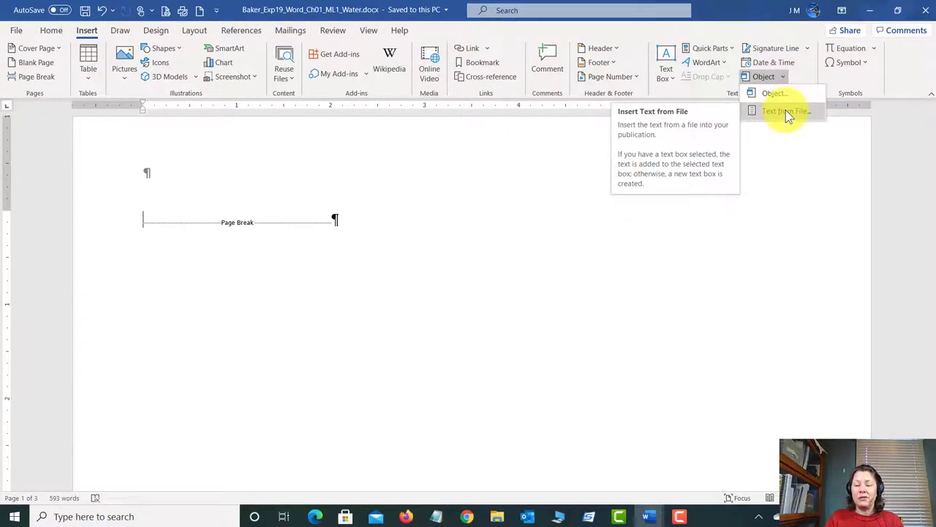
pyautogui.click(786, 111)
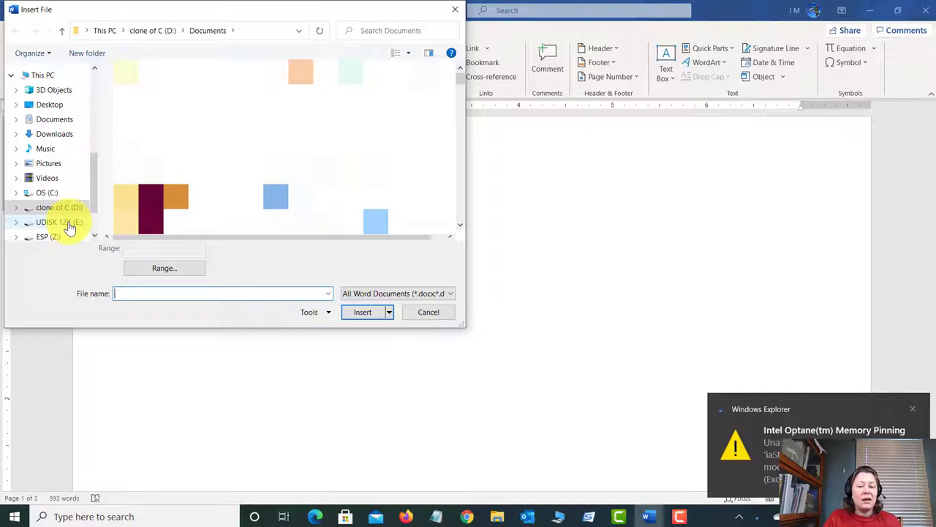
pyautogui.click(68, 222)
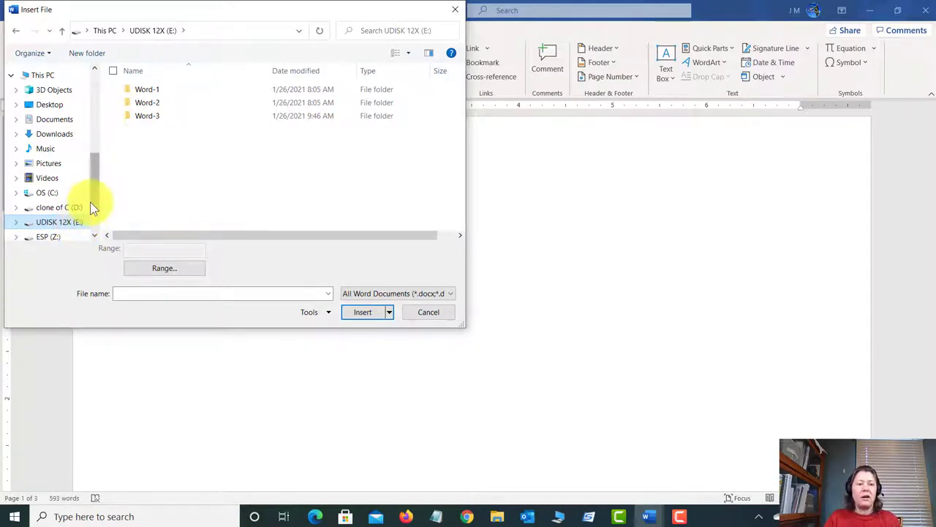
pyautogui.doubleClick(159, 89)
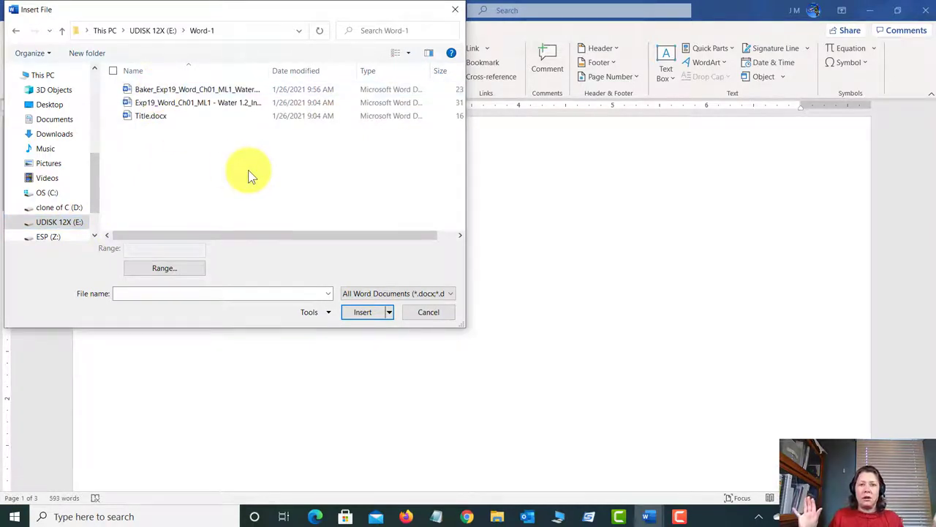
pyautogui.click(149, 118)
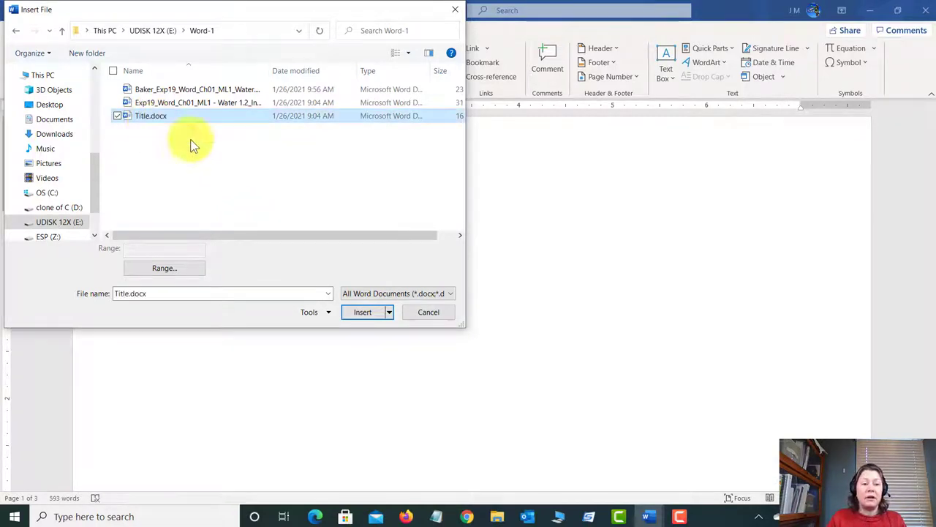
pyautogui.click(368, 313)
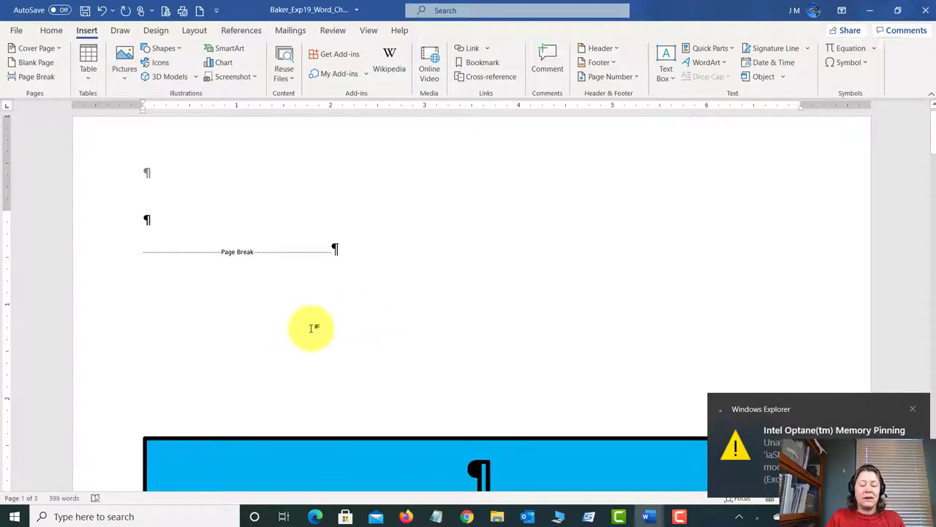
# - Check the inserted "Water for Life" title page and save the document
pyautogui.scroll(-8, 313, 329)
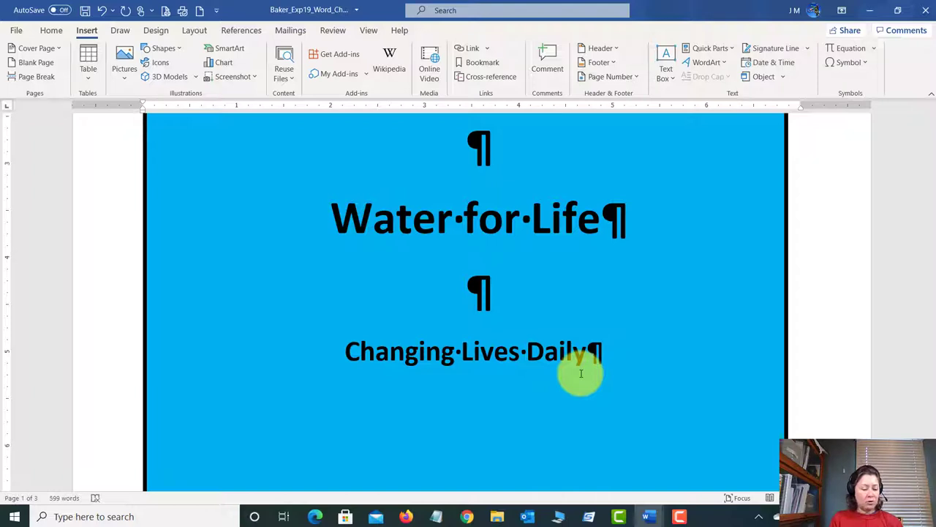
pyautogui.click(84, 11)
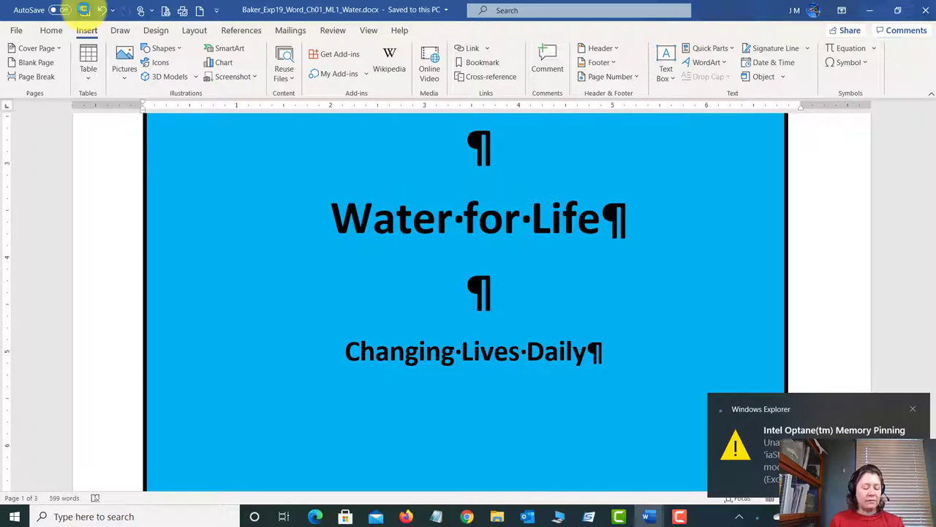
pyautogui.click(914, 411)
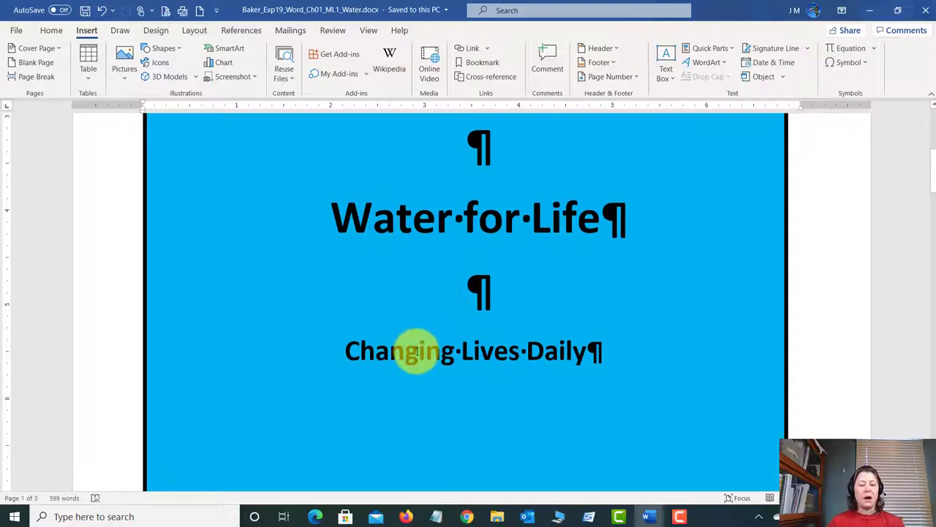
# - Look through the document from the title page to the end of page 2 and check which document view is active
pyautogui.scroll(-4, 417, 352)
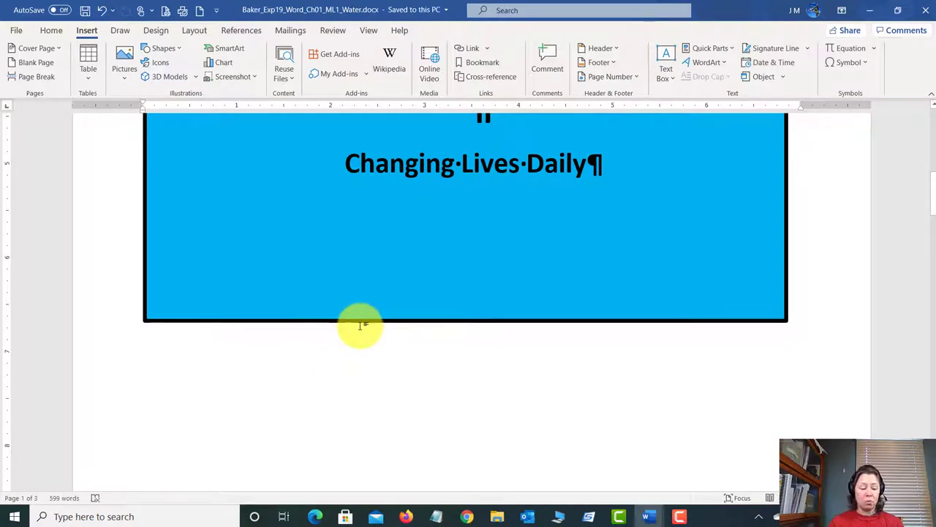
pyautogui.scroll(-2, 355, 351)
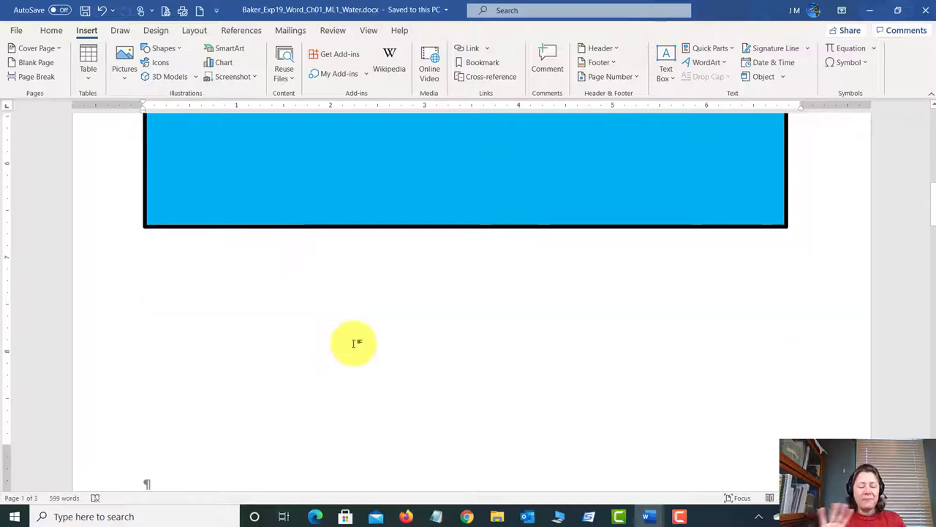
pyautogui.scroll(-7, 291, 330)
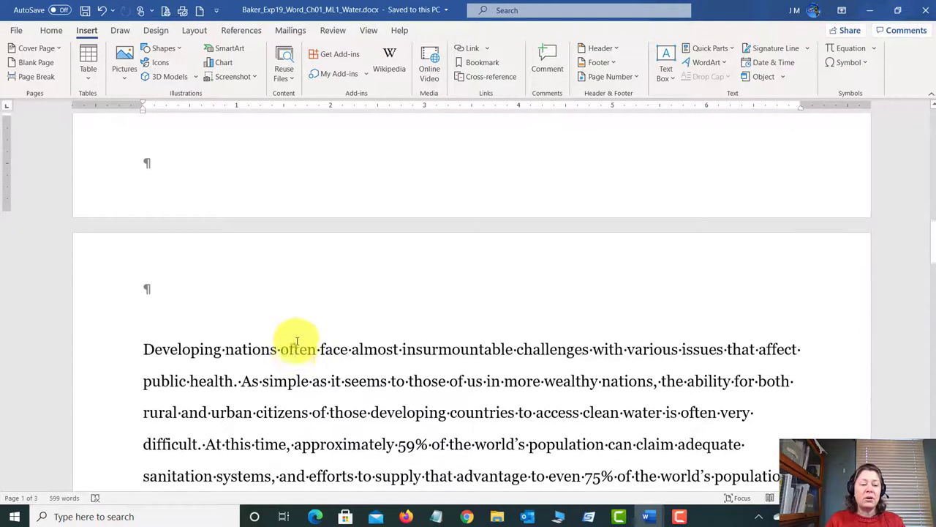
pyautogui.scroll(-4, 297, 341)
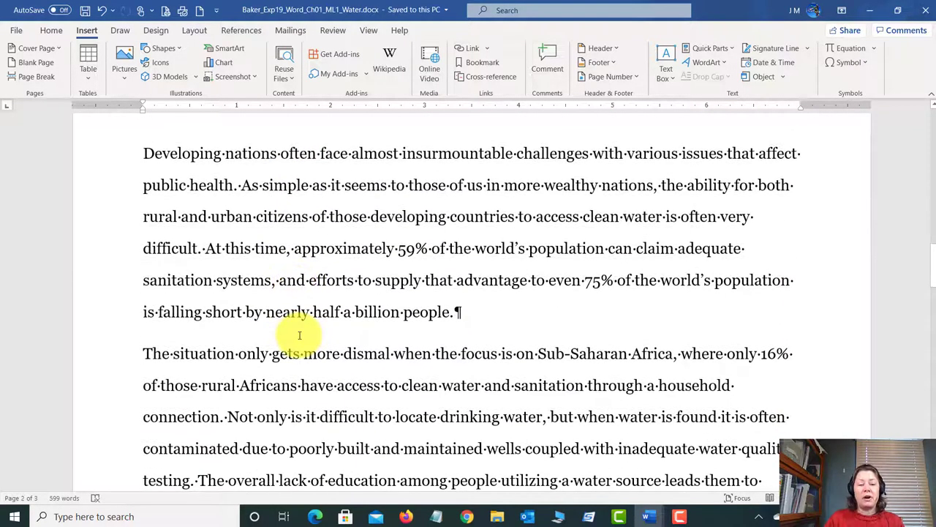
pyautogui.scroll(-1, 299, 349)
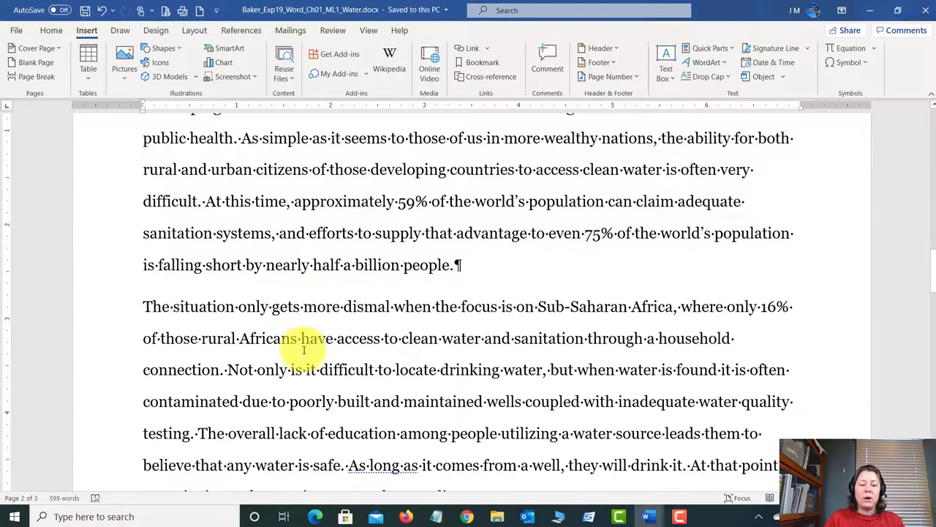
pyautogui.scroll(-13, 304, 349)
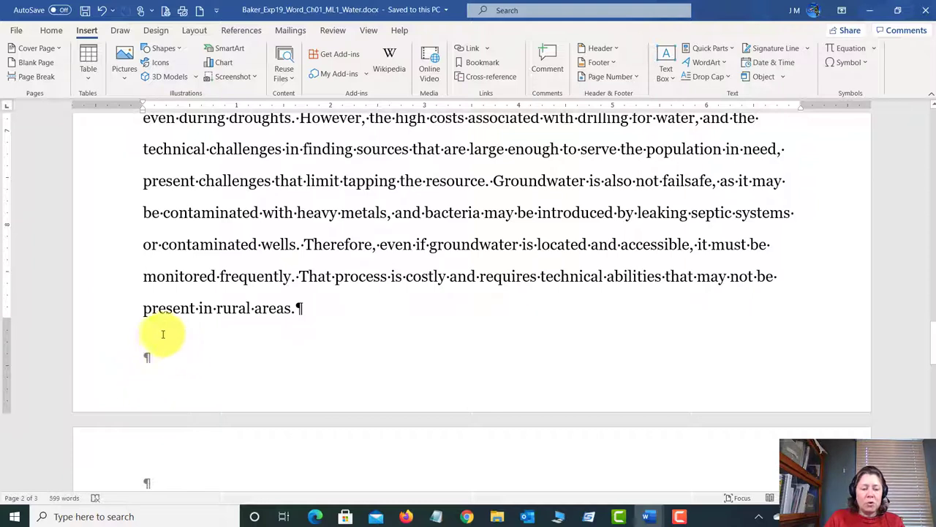
pyautogui.scroll(-1, 161, 334)
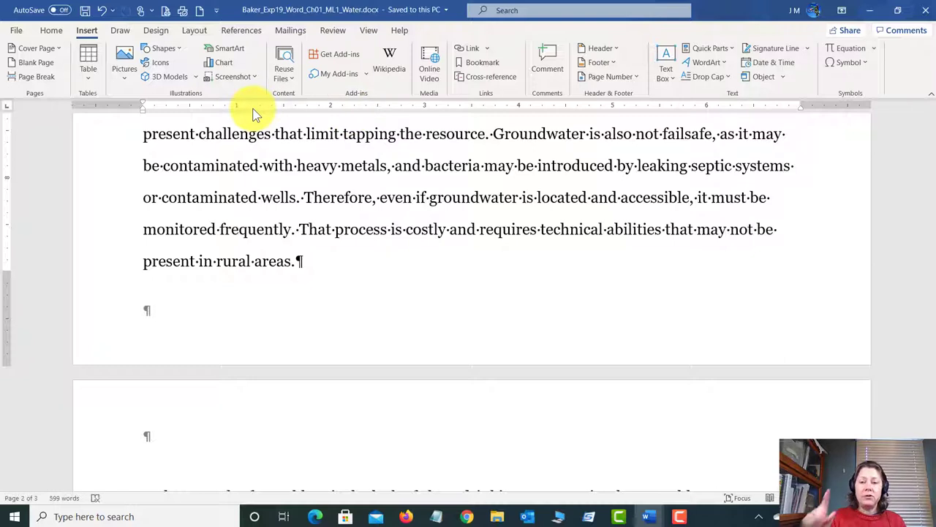
pyautogui.click(367, 31)
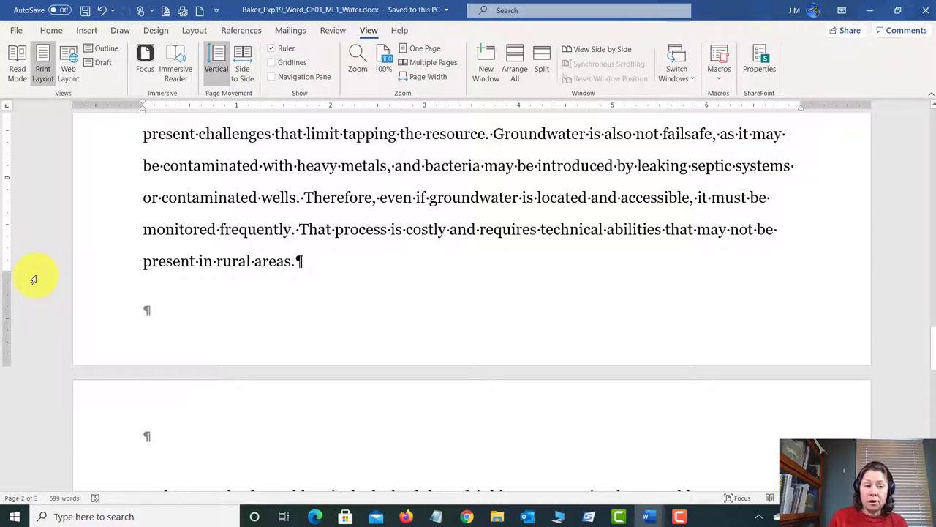
# - Open the footer on page 2 and insert a bottom-of-page number in the Plain Number 1 style
pyautogui.doubleClick(161, 313)
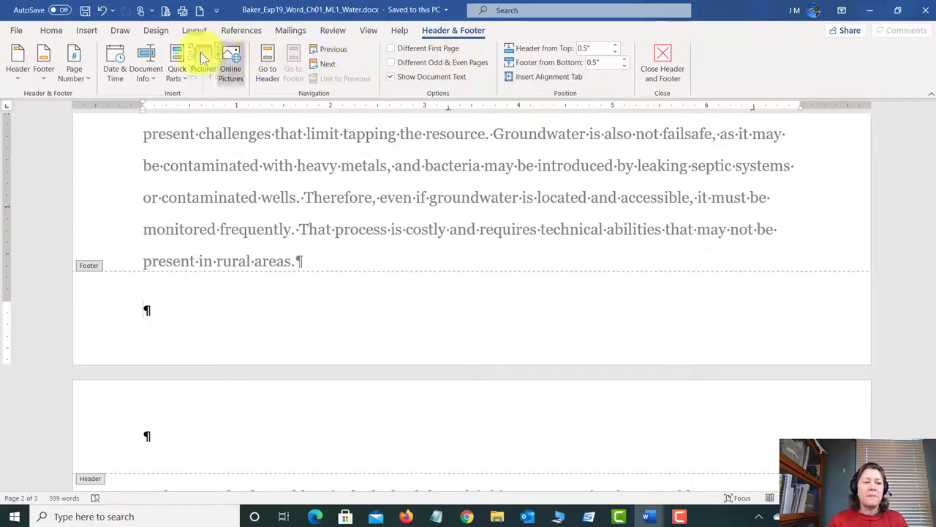
pyautogui.click(80, 76)
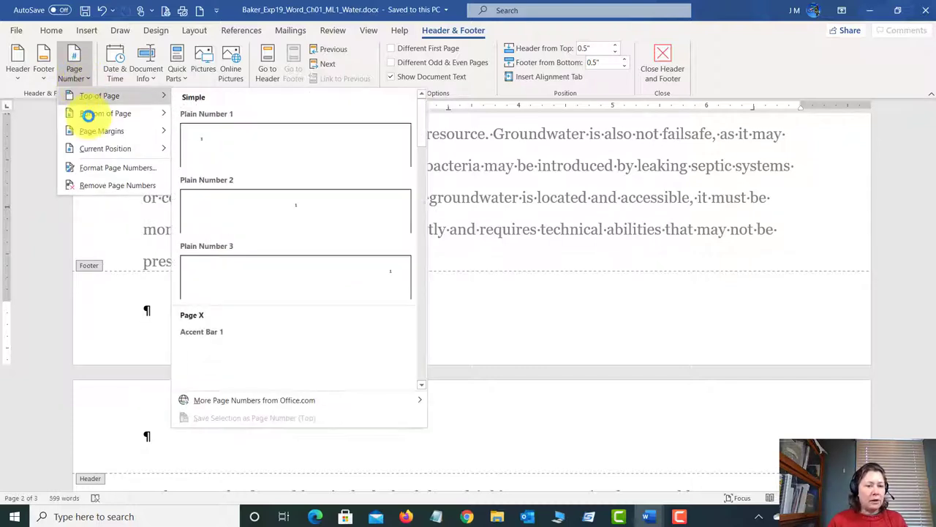
pyautogui.moveTo(94, 117)
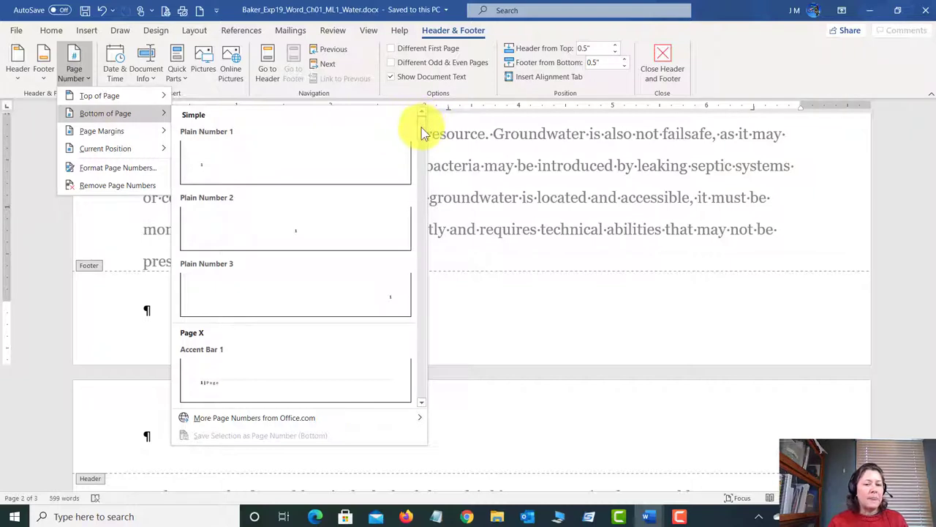
pyautogui.moveTo(421, 127); pyautogui.dragTo(428, 167)
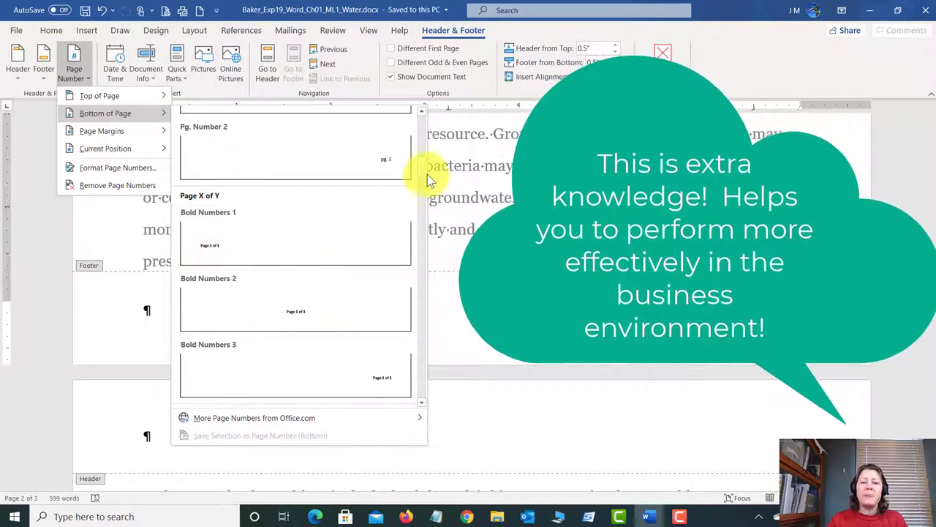
pyautogui.scroll(-3, 422, 167)
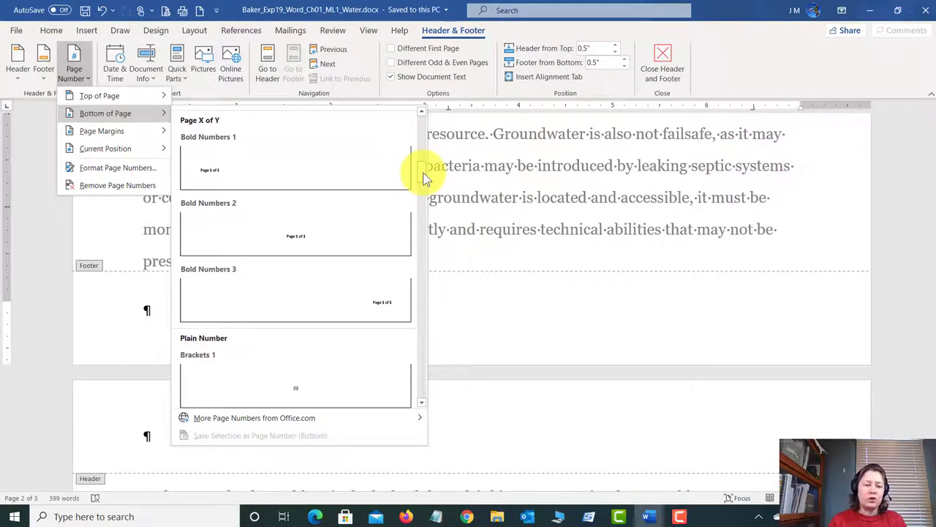
pyautogui.scroll(-1, 423, 172)
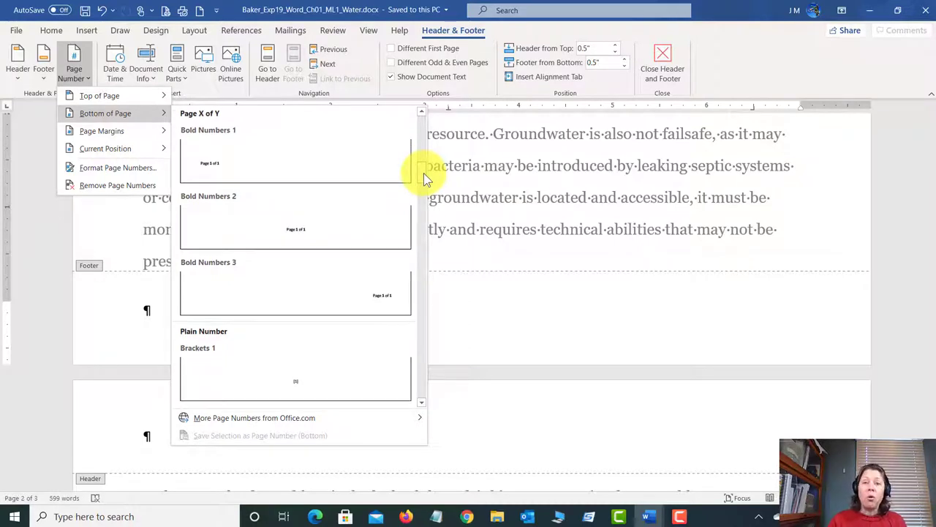
pyautogui.scroll(-1, 424, 174)
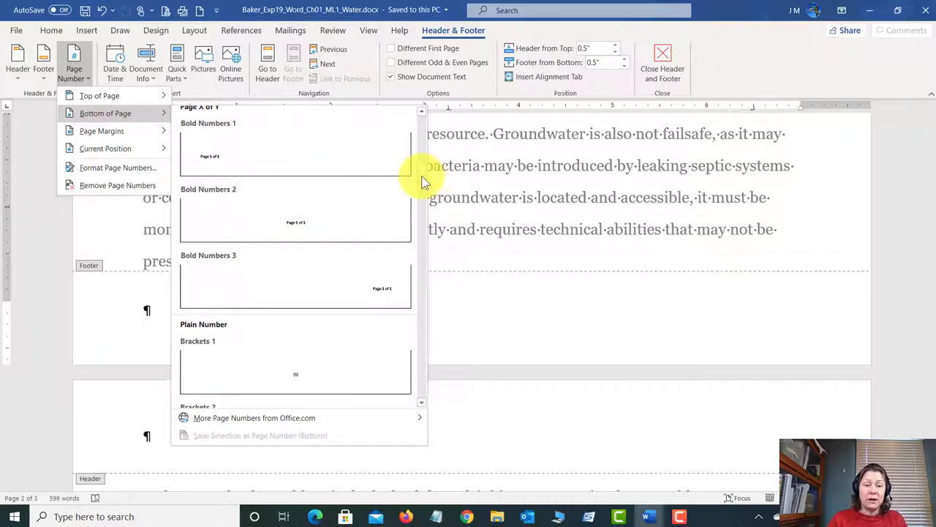
pyautogui.moveTo(422, 175); pyautogui.dragTo(421, 118)
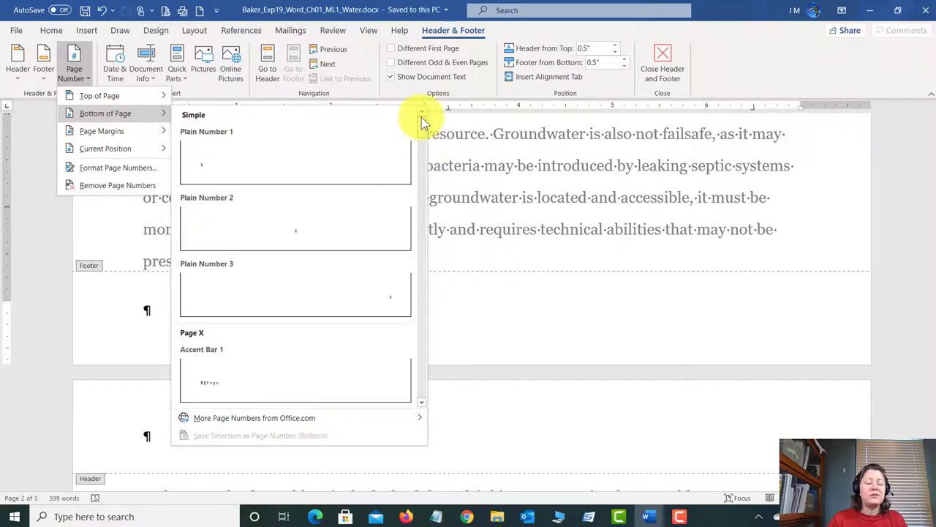
pyautogui.click(204, 174)
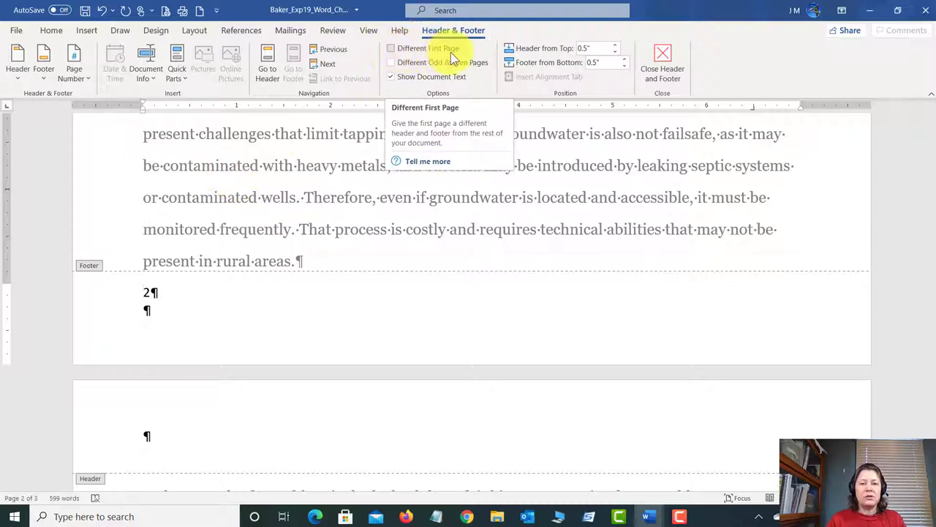
# - Turn on a different first page for the headers and footers and check the footer of the title page
pyautogui.click(390, 49)
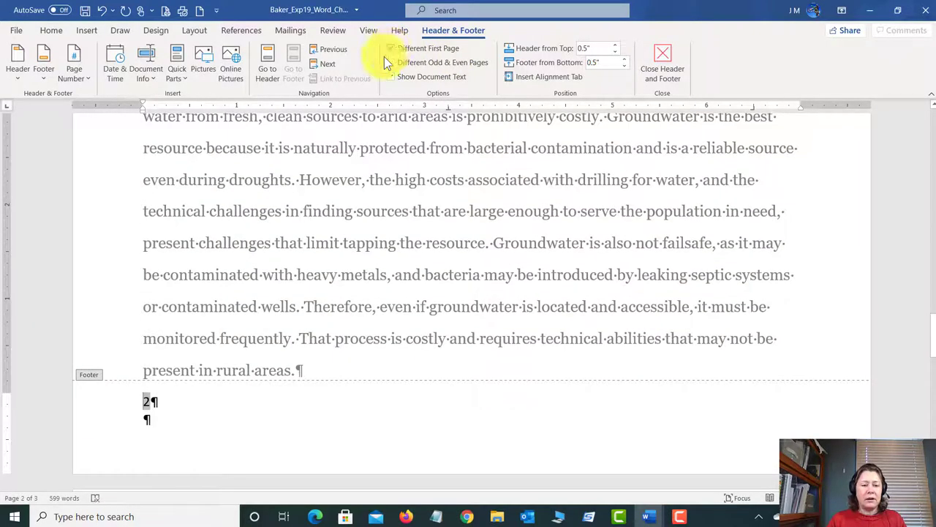
pyautogui.scroll(5, 347, 267)
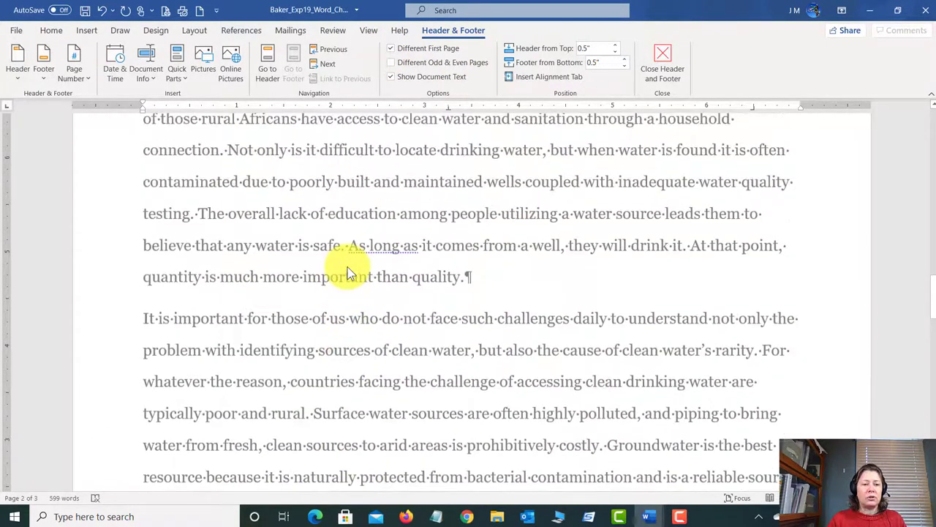
pyautogui.scroll(10, 348, 267)
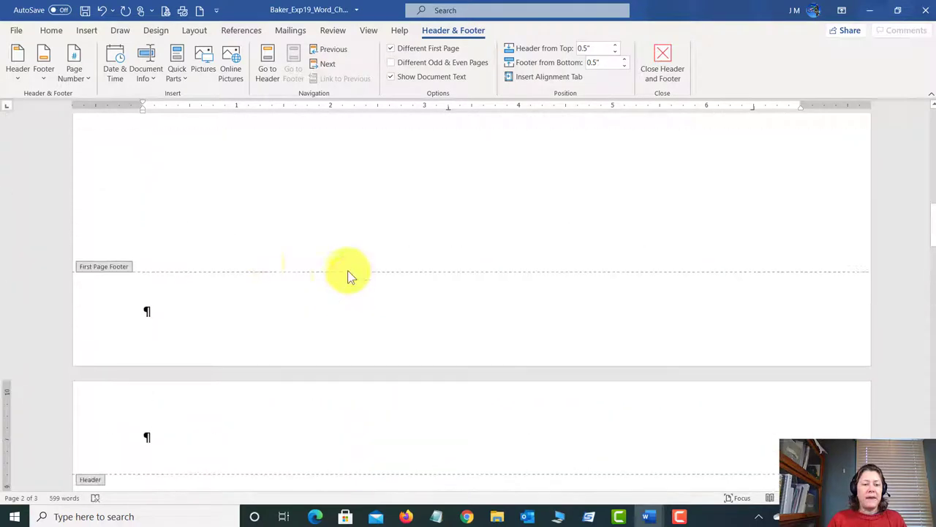
pyautogui.click(163, 329)
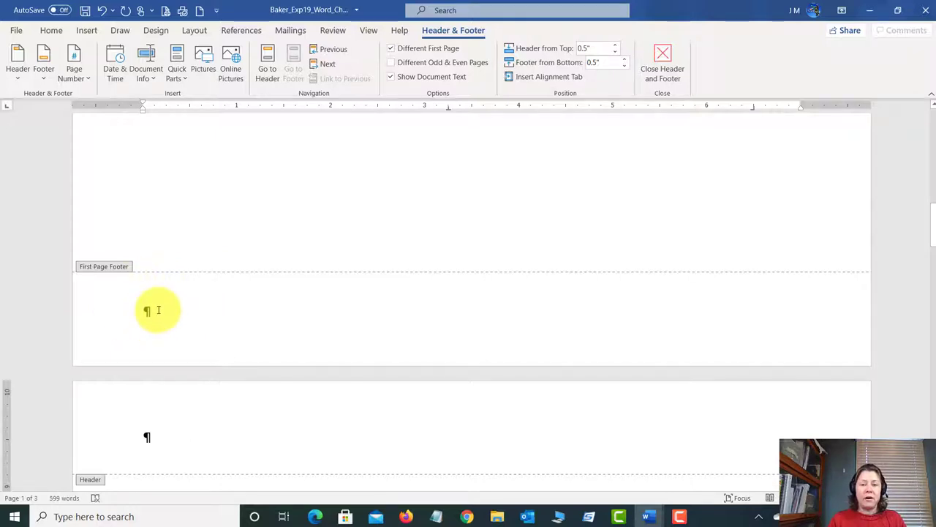
pyautogui.scroll(-3, 158, 310)
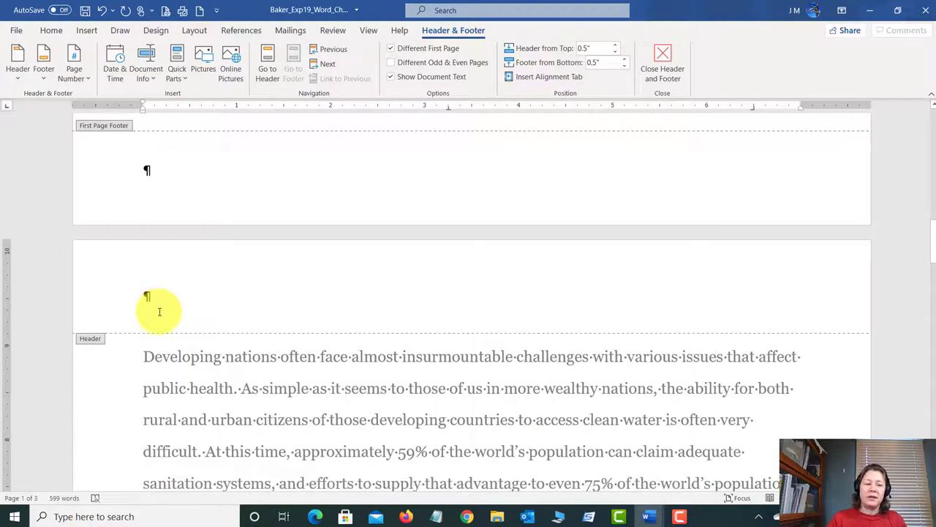
pyautogui.scroll(-2, 159, 312)
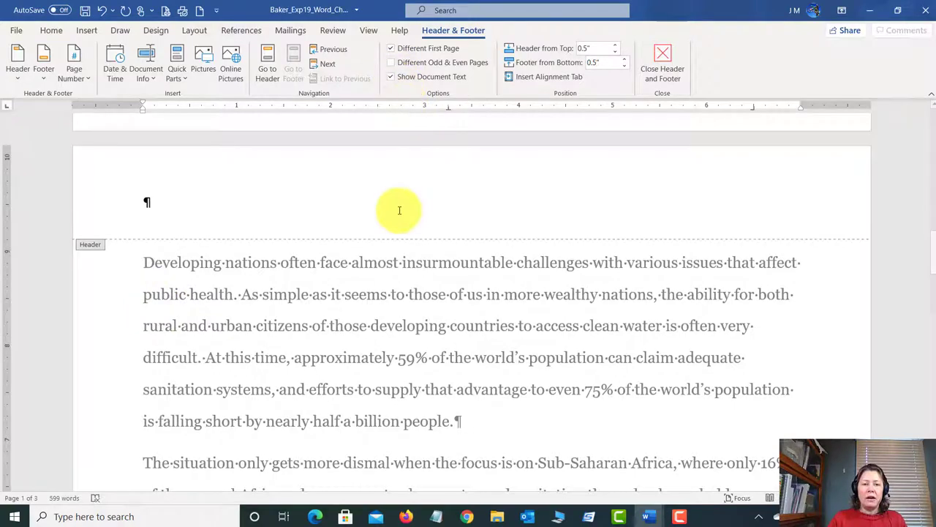
pyautogui.scroll(3, 403, 209)
# - Turn the different first page option back off and compare the page numbers in the footers of all three pages
pyautogui.click(392, 49)
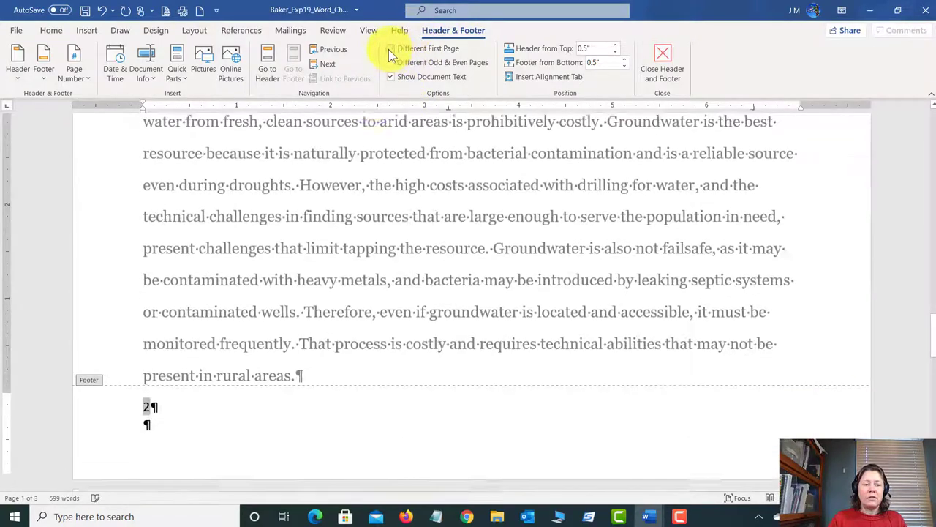
pyautogui.scroll(7, 303, 247)
pyautogui.scroll(10, 303, 255)
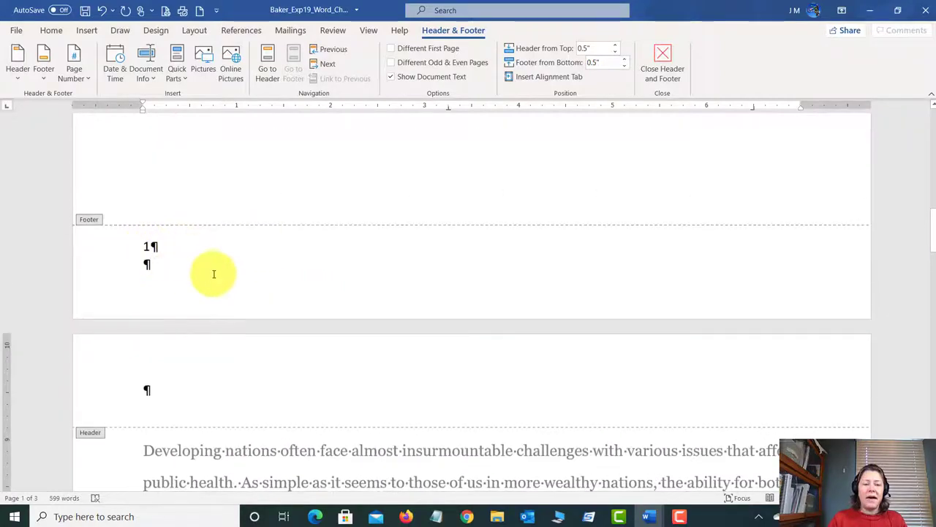
pyautogui.scroll(-7, 213, 272)
pyautogui.scroll(-8, 214, 278)
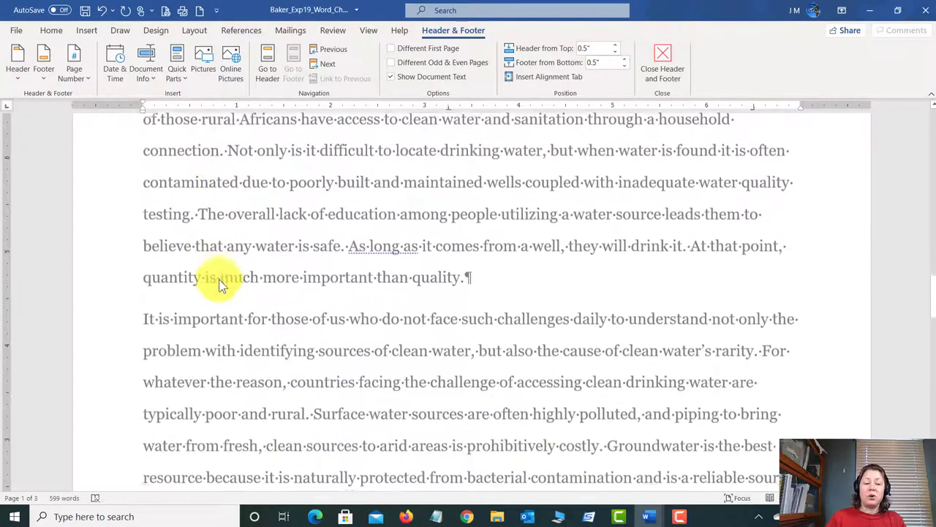
pyautogui.scroll(-15, 233, 283)
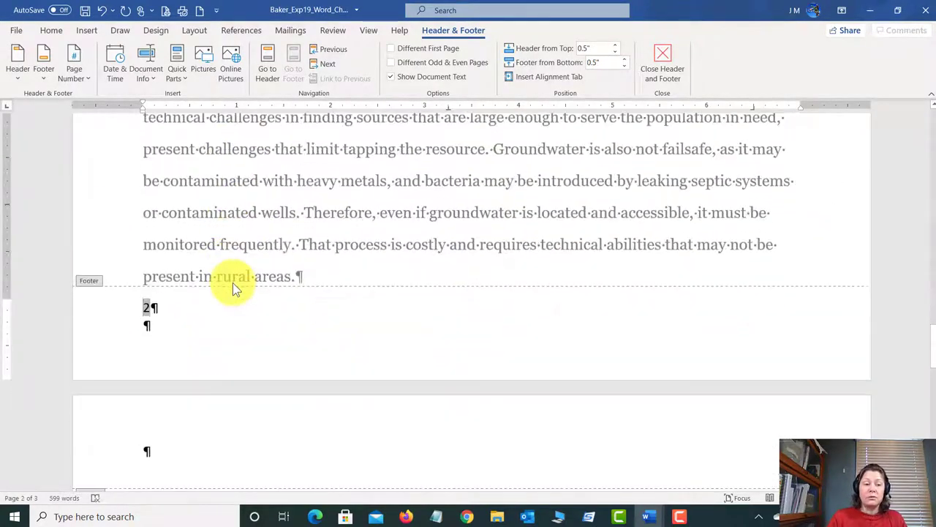
pyautogui.scroll(-10, 233, 289)
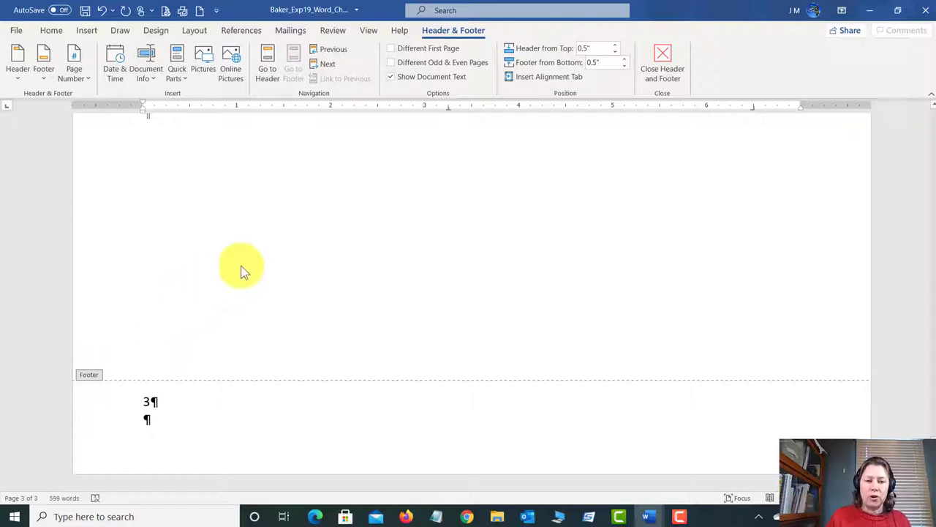
pyautogui.scroll(10, 241, 268)
pyautogui.scroll(20, 229, 307)
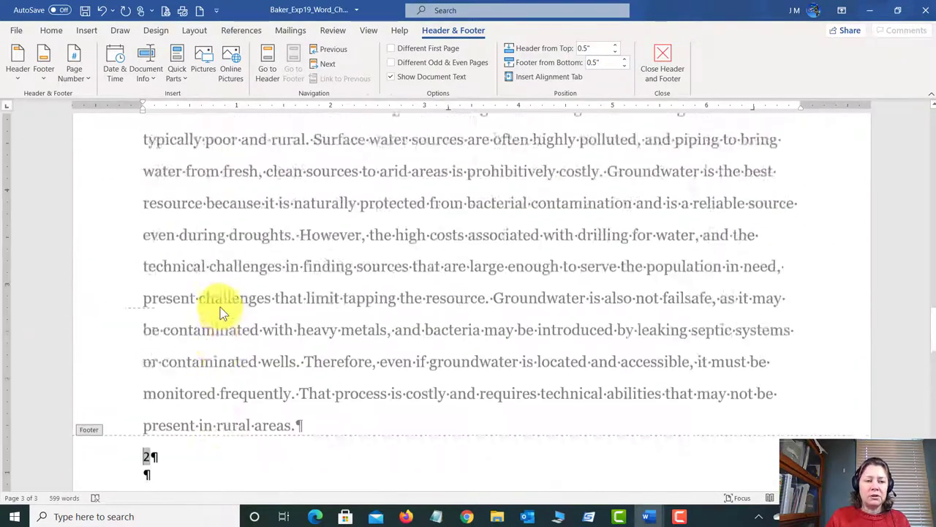
pyautogui.scroll(20, 214, 311)
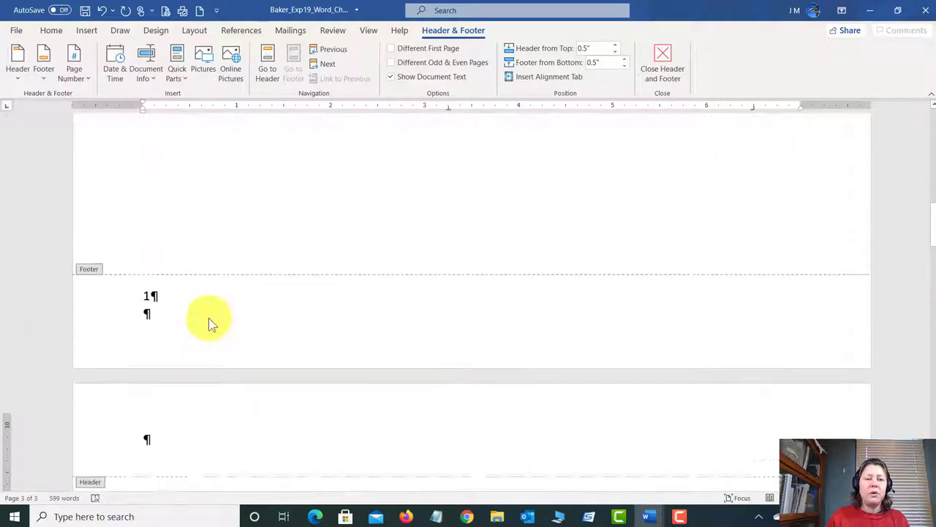
pyautogui.scroll(4, 344, 252)
pyautogui.scroll(-15, 344, 281)
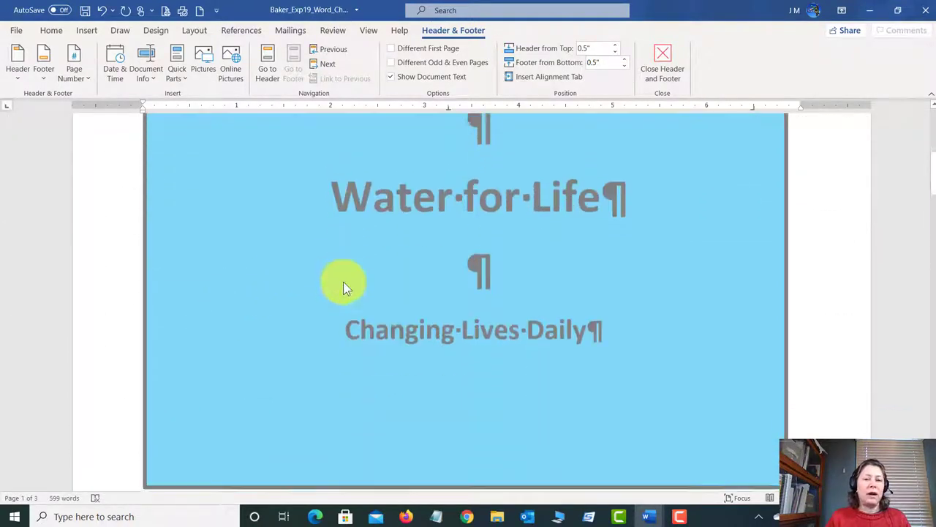
pyautogui.scroll(-3, 328, 290)
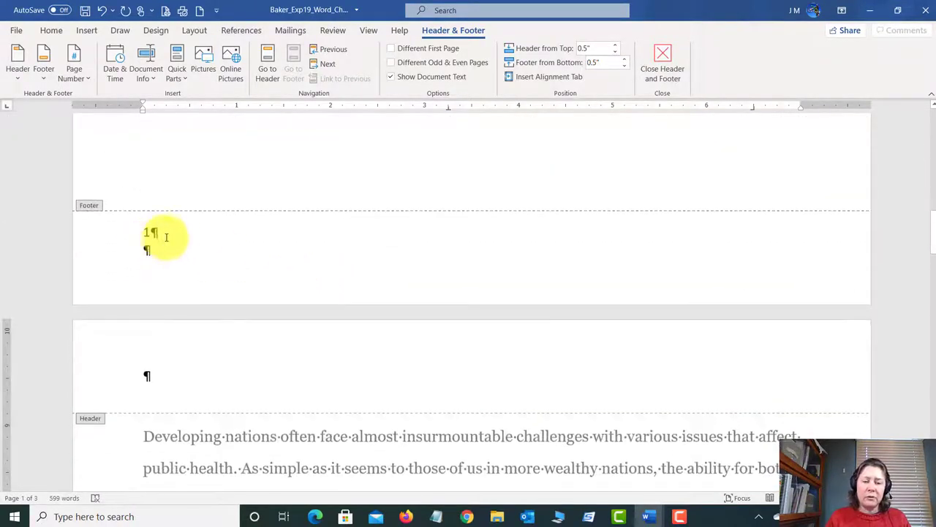
# - Keep the page number off the title page with the different first page option, close the footer and save the document
pyautogui.click(392, 49)
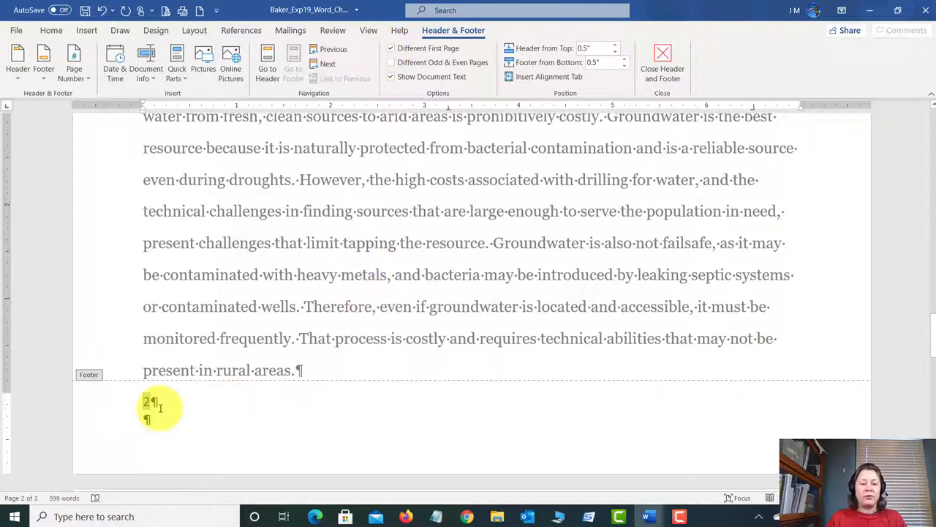
pyautogui.click(666, 52)
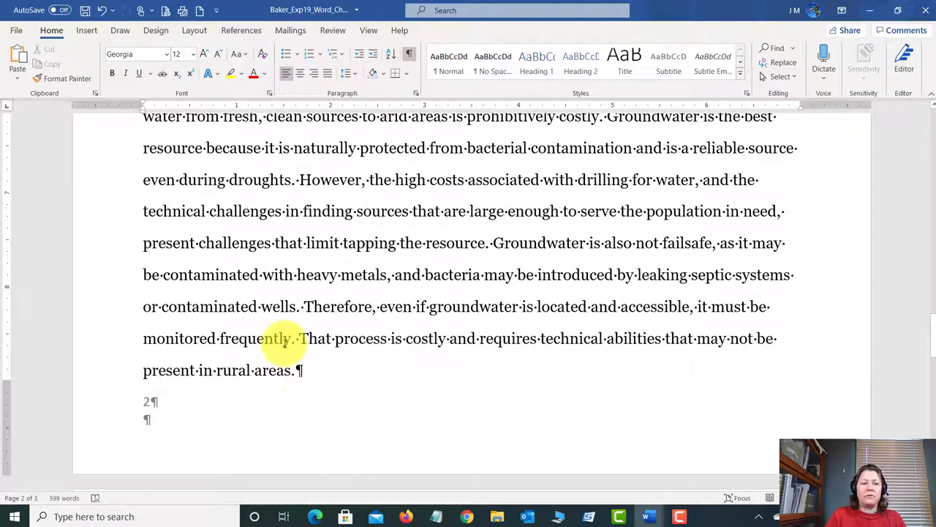
pyautogui.click(86, 12)
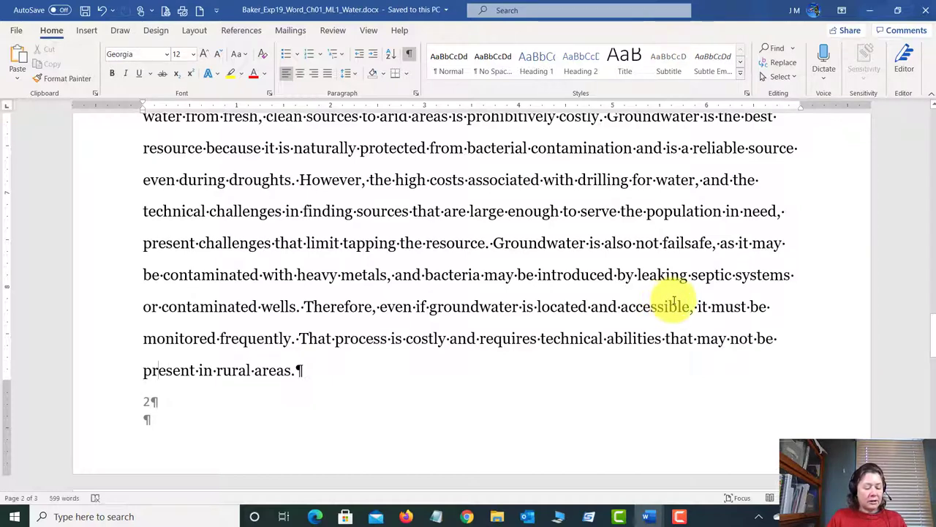
# - Switch to the Water 1.2 instructions document and read step 6 about the word edits on the second page
pyautogui.moveTo(646, 516)
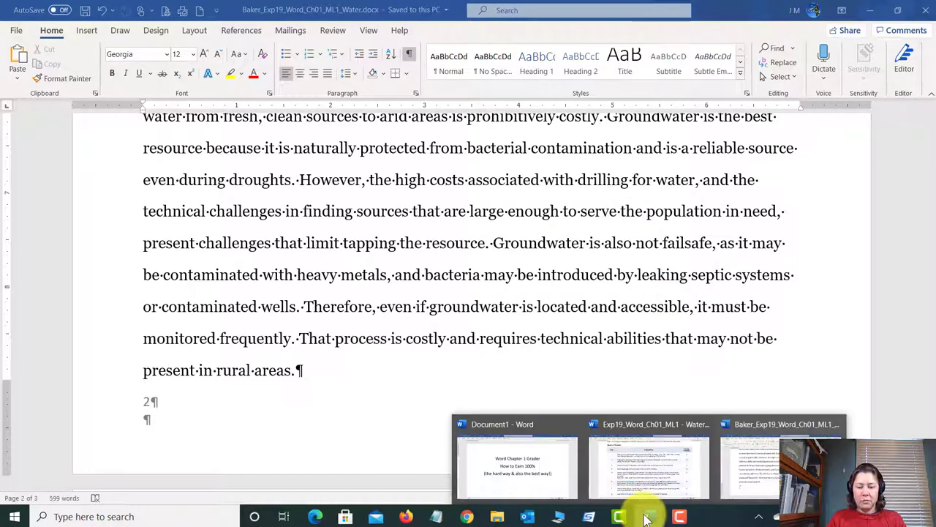
pyautogui.click(647, 465)
pyautogui.scroll(-2, 409, 297)
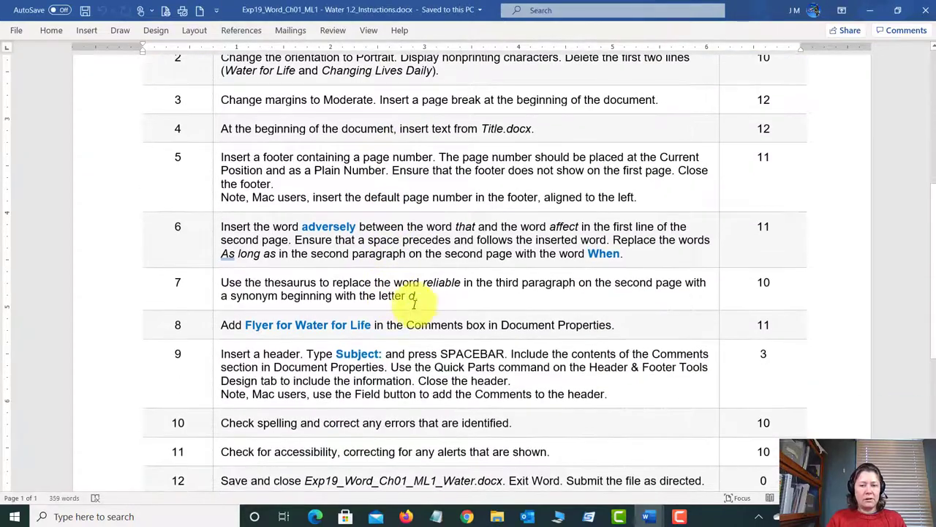
pyautogui.scroll(-2, 253, 234)
pyautogui.scroll(-2, 256, 242)
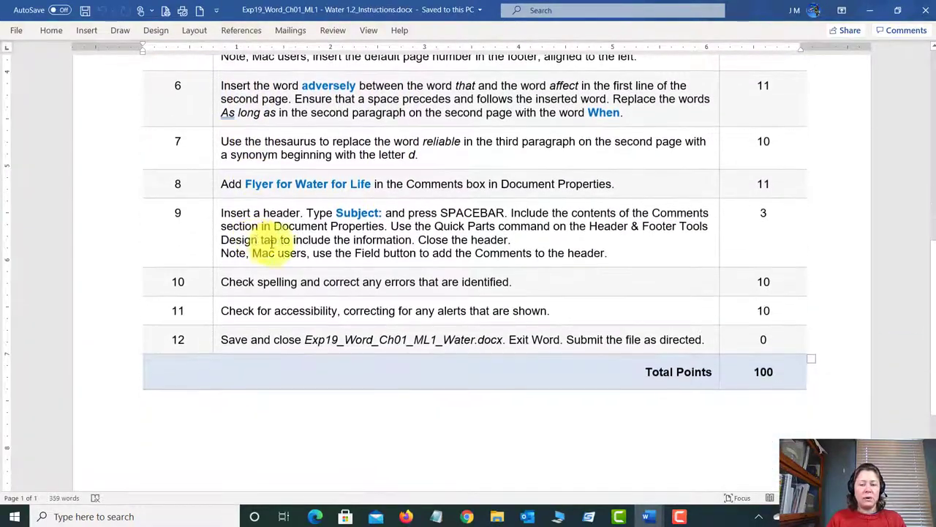
pyautogui.scroll(1, 238, 234)
pyautogui.scroll(3, 234, 238)
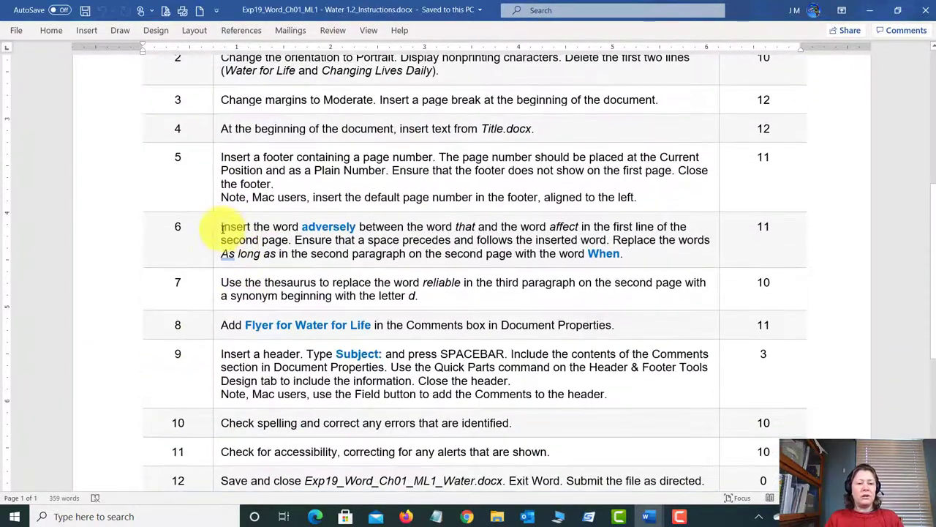
pyautogui.click(217, 227)
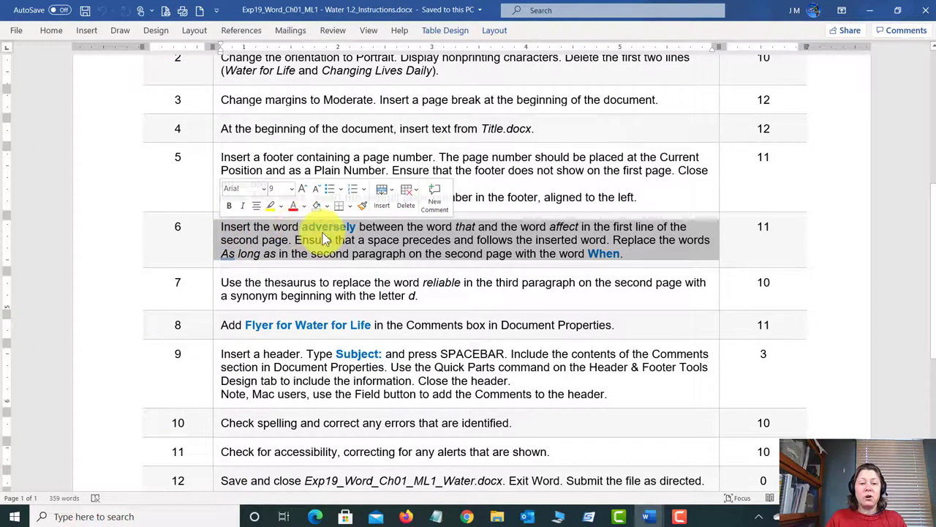
pyautogui.click(324, 228)
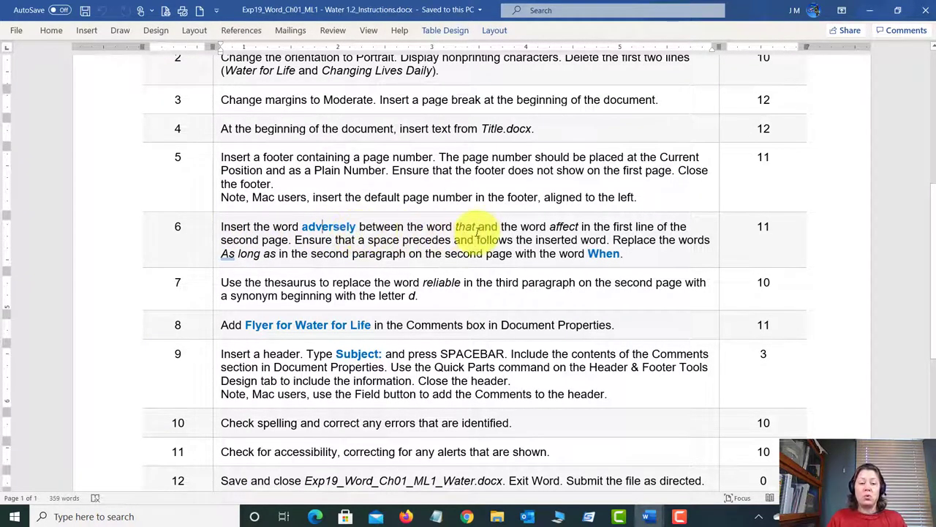
pyautogui.doubleClick(564, 227)
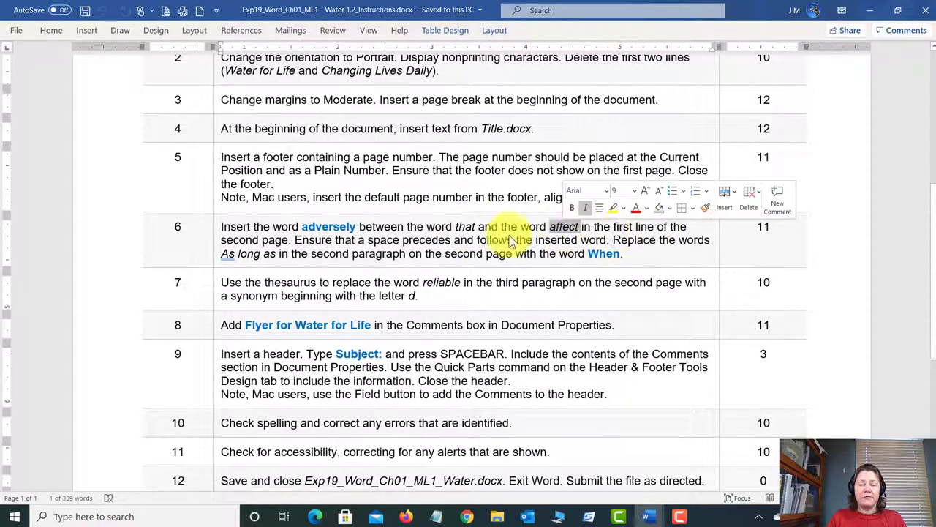
pyautogui.click(261, 241)
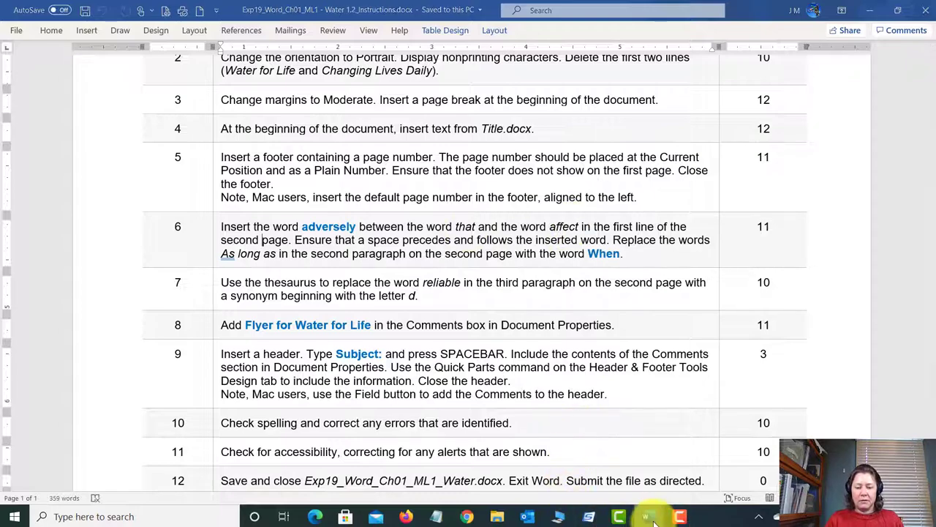
# - In the Water document, insert the word "adversely" between "that" and "affect" in the first sentence of page 2, and save
pyautogui.moveTo(649, 519)
pyautogui.click(779, 461)
pyautogui.scroll(5, 435, 395)
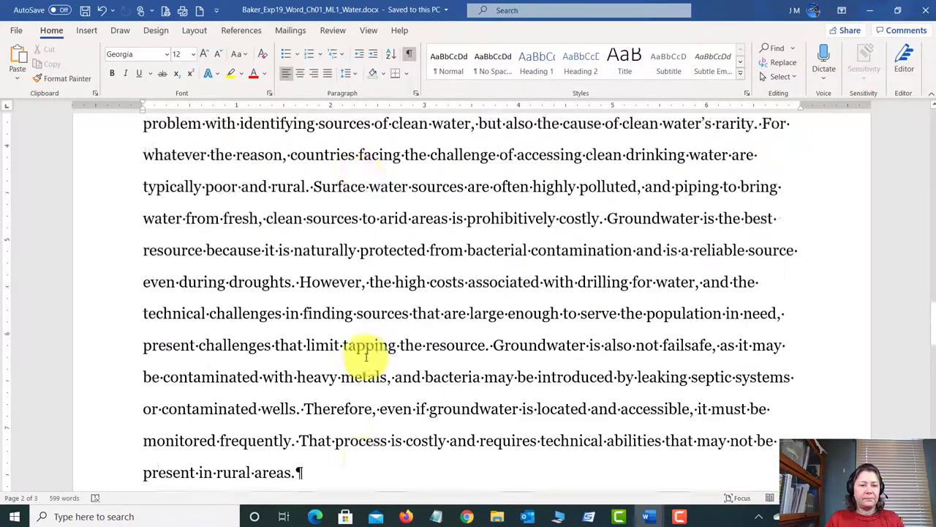
pyautogui.scroll(8, 364, 356)
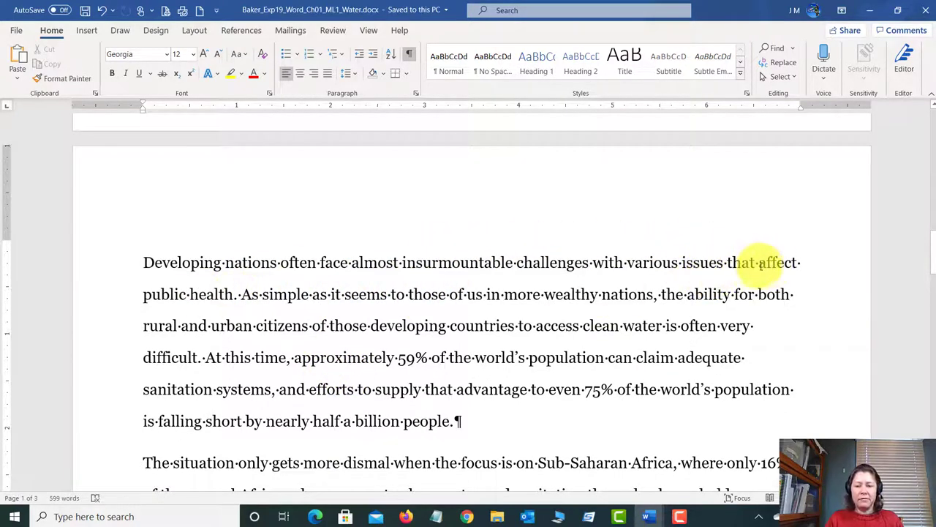
pyautogui.click(758, 263)
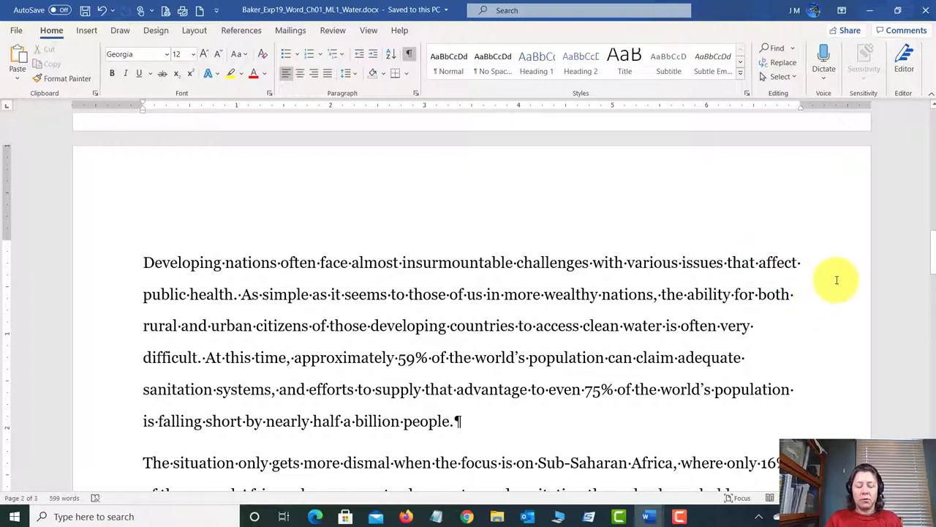
pyautogui.write('adver')
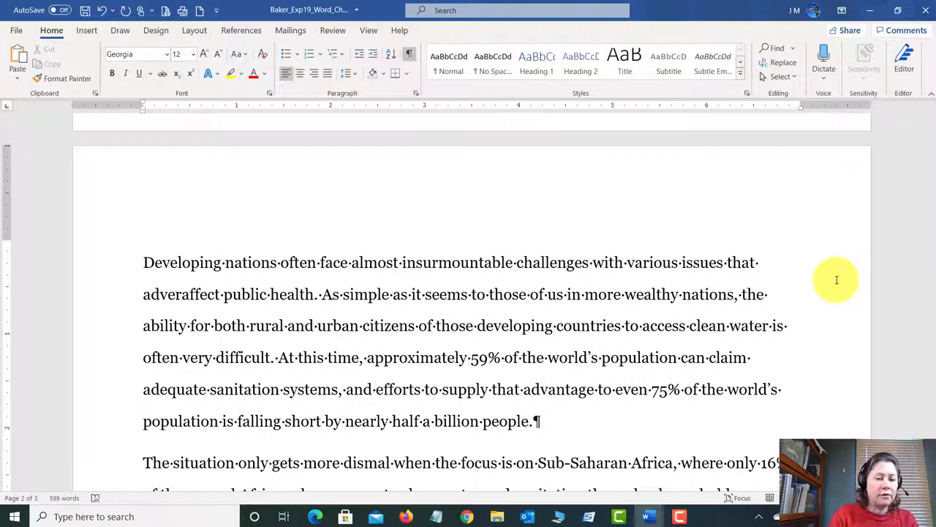
pyautogui.write('sely')
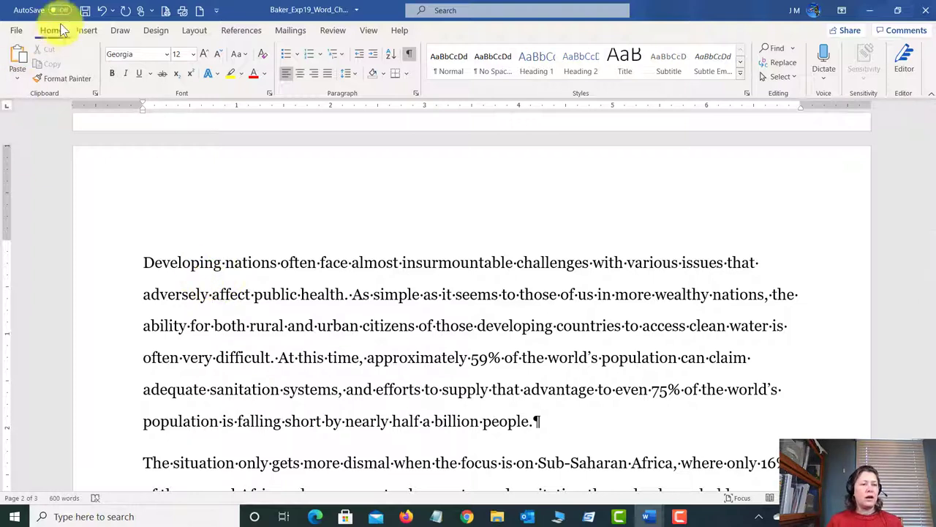
pyautogui.click(84, 10)
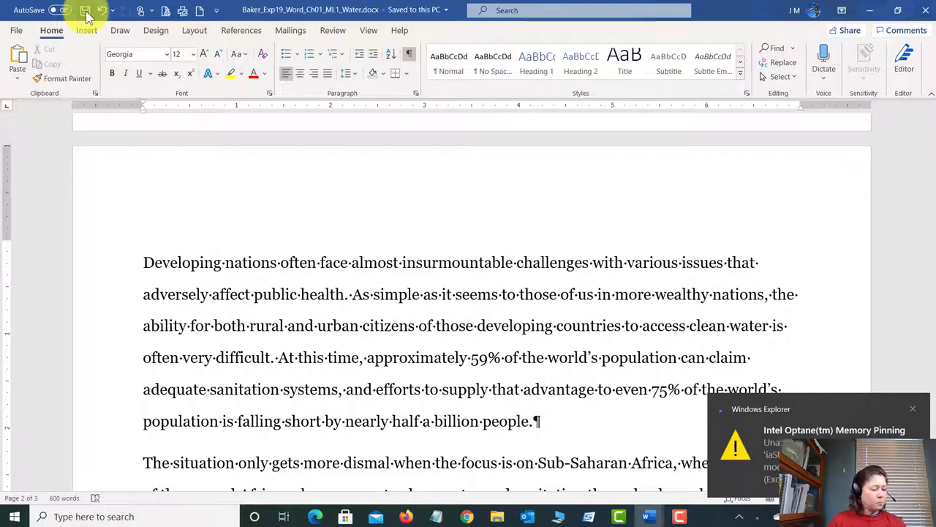
# - Replace the words "As long as" with "When" in the second paragraph of page 2, and save the document
pyautogui.scroll(-1, 480, 344)
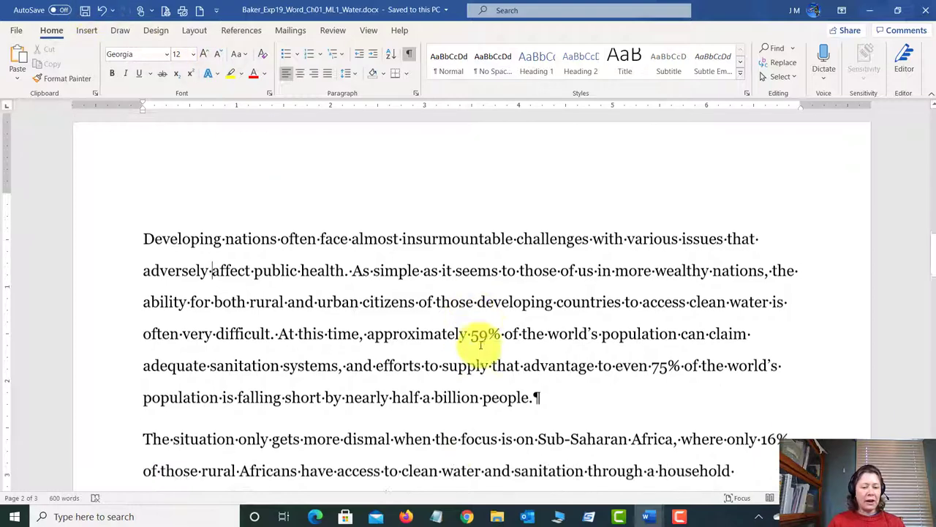
pyautogui.scroll(-6, 481, 343)
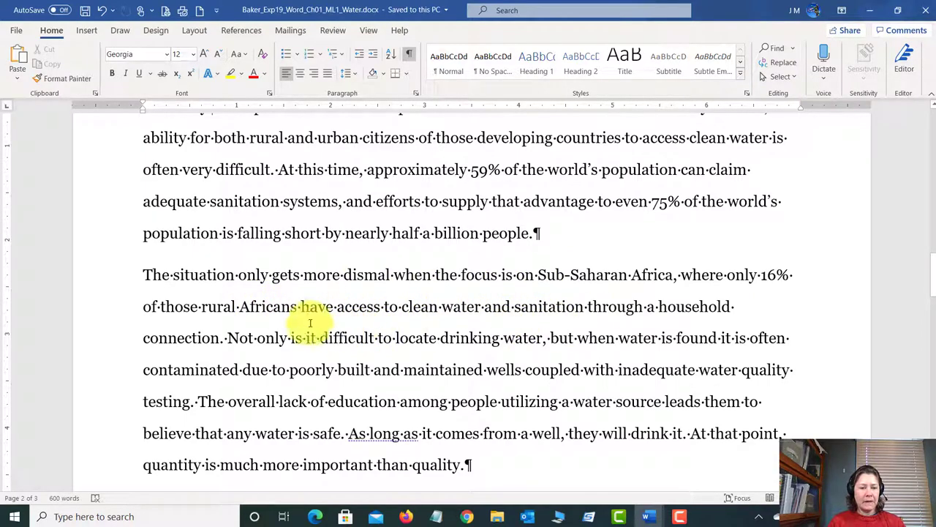
pyautogui.scroll(-2, 381, 369)
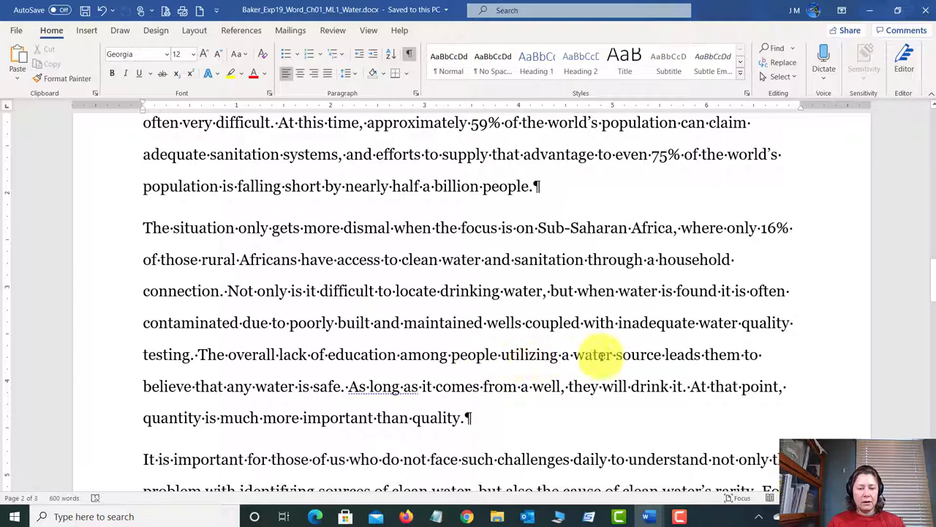
pyautogui.moveTo(354, 387); pyautogui.dragTo(414, 386)
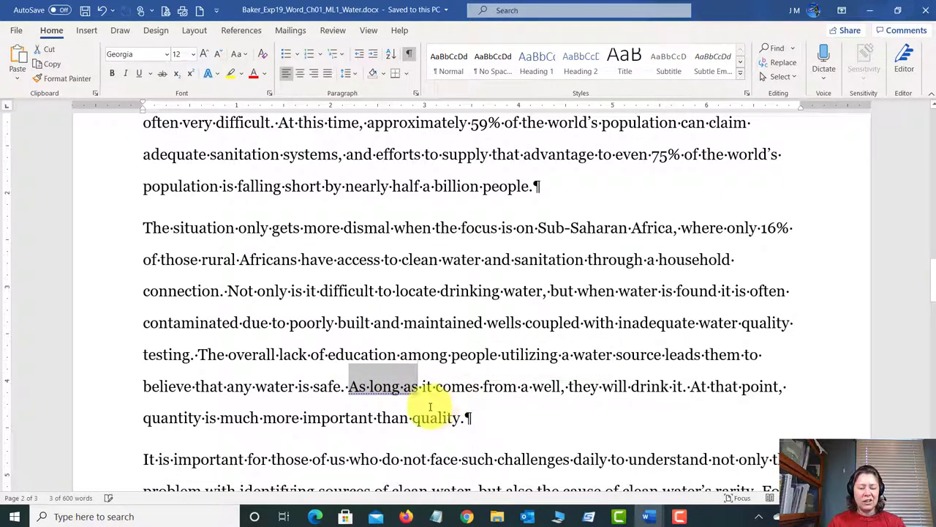
pyautogui.click(439, 417)
pyautogui.rightClick(381, 387)
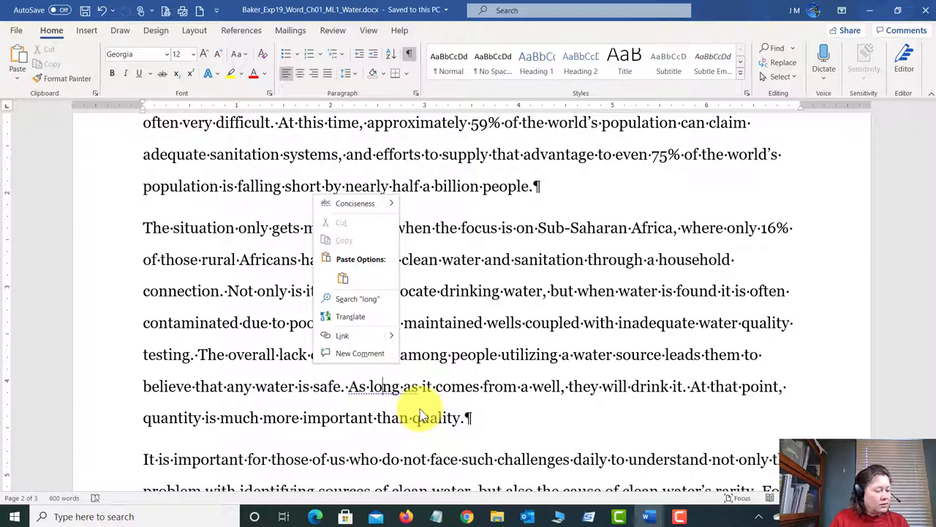
pyautogui.click(382, 386)
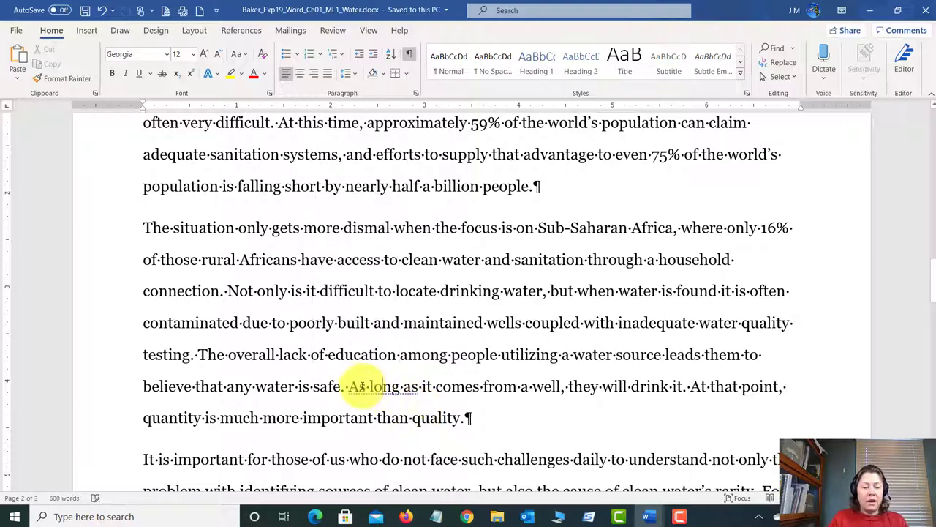
pyautogui.moveTo(350, 387); pyautogui.dragTo(418, 387)
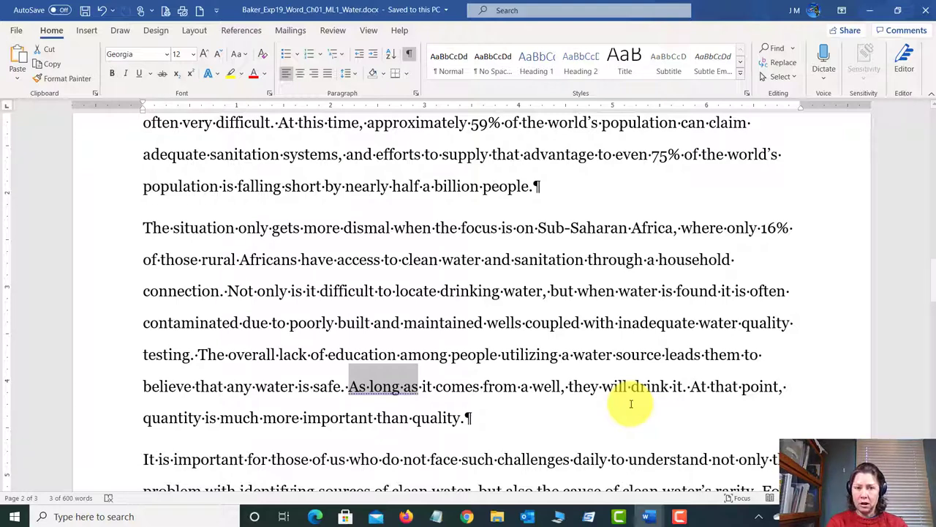
pyautogui.write('When')
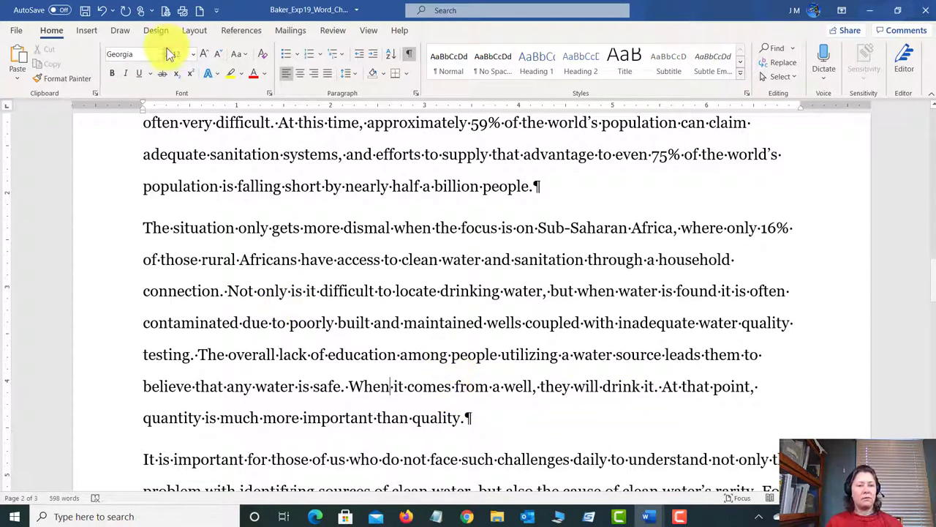
pyautogui.click(85, 11)
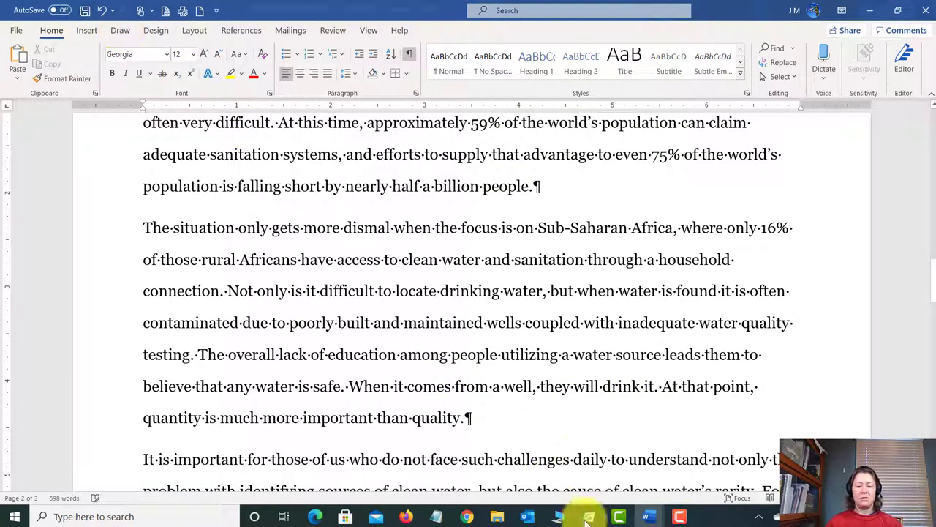
# - Switch to the Water 1.2 instructions document and read step 7 about replacing a word using the thesaurus
pyautogui.moveTo(649, 521)
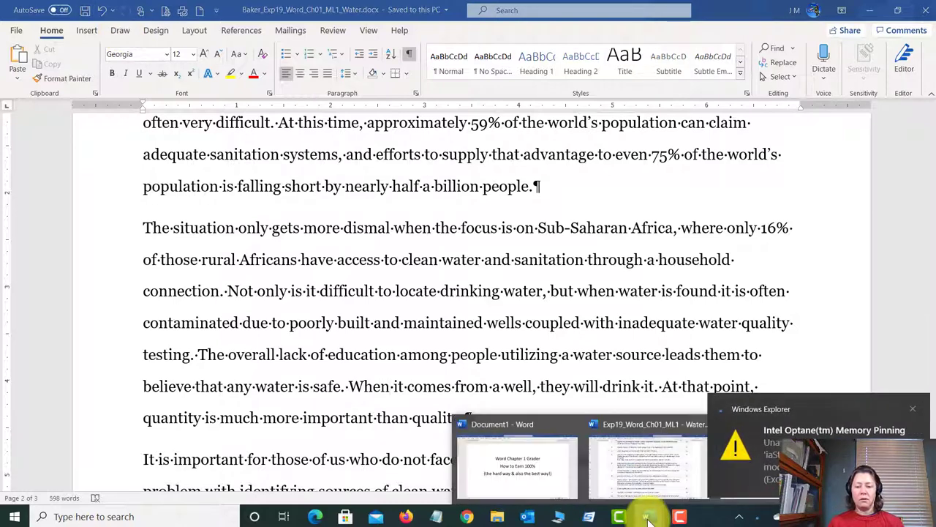
pyautogui.click(634, 474)
pyautogui.scroll(-2, 388, 306)
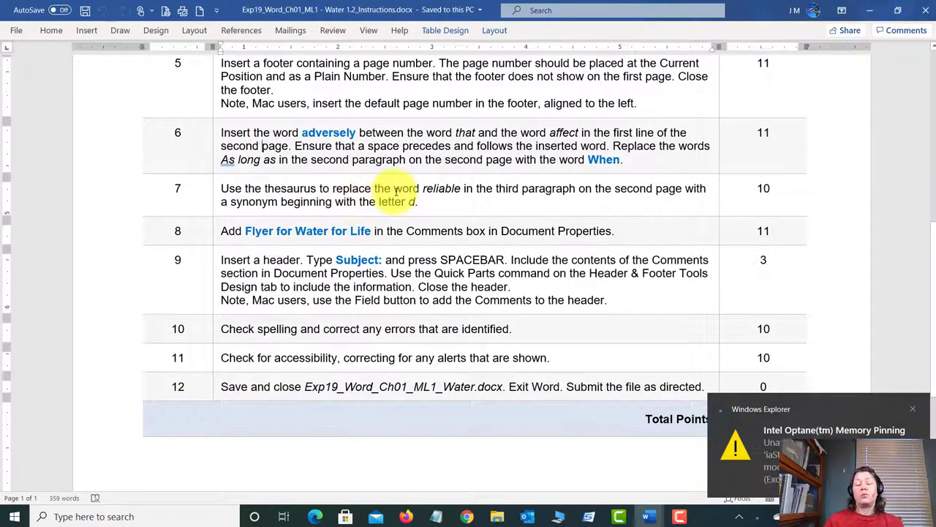
pyautogui.doubleClick(441, 188)
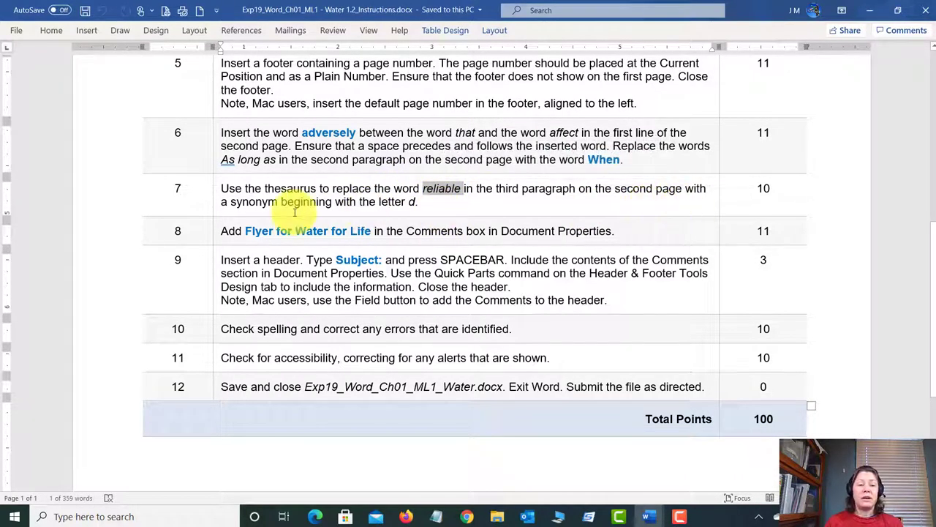
pyautogui.click(407, 202)
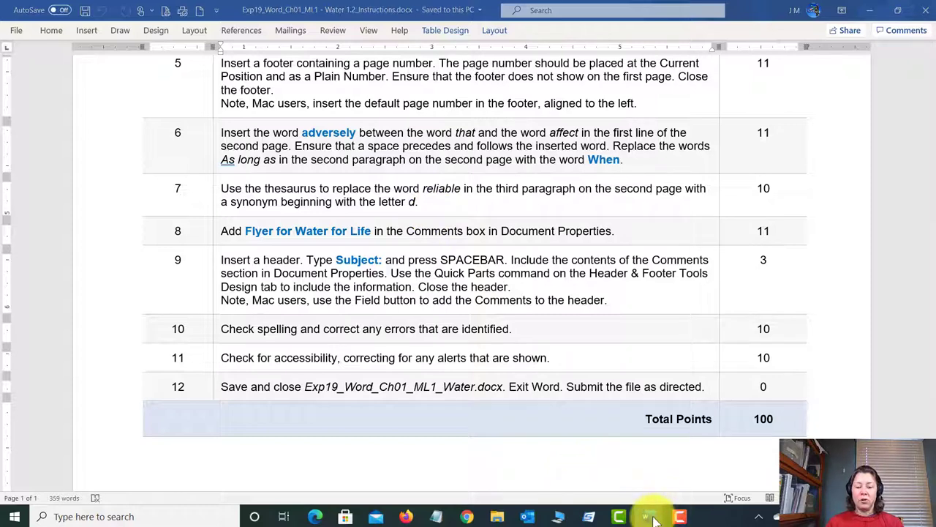
# - Return to the Water document and search for the word "reliable" to locate it in the third paragraph of page 2
pyautogui.moveTo(659, 513)
pyautogui.click(751, 462)
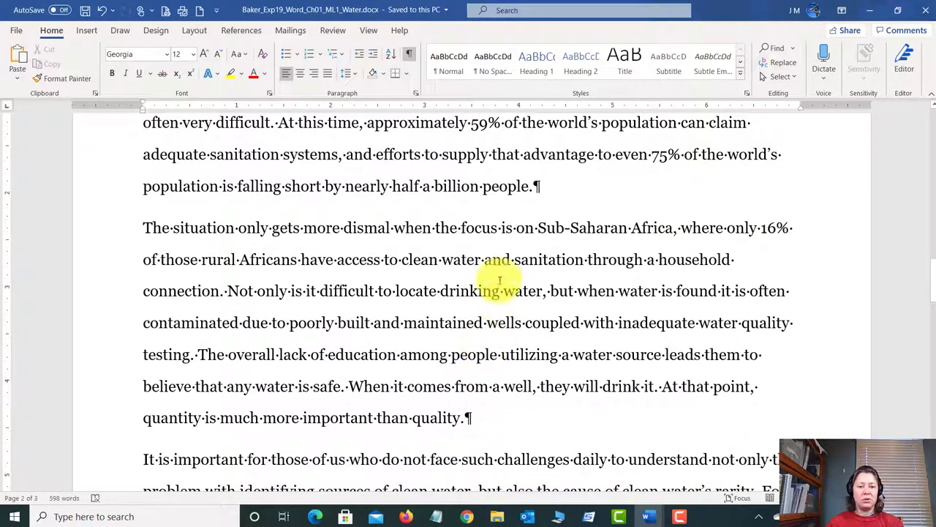
pyautogui.scroll(-3, 424, 322)
pyautogui.scroll(-4, 435, 228)
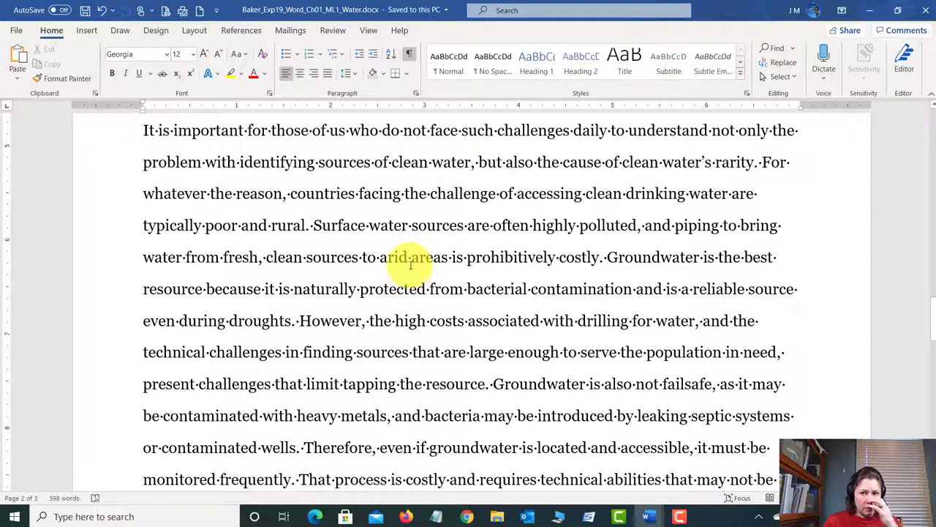
pyautogui.scroll(-1, 417, 261)
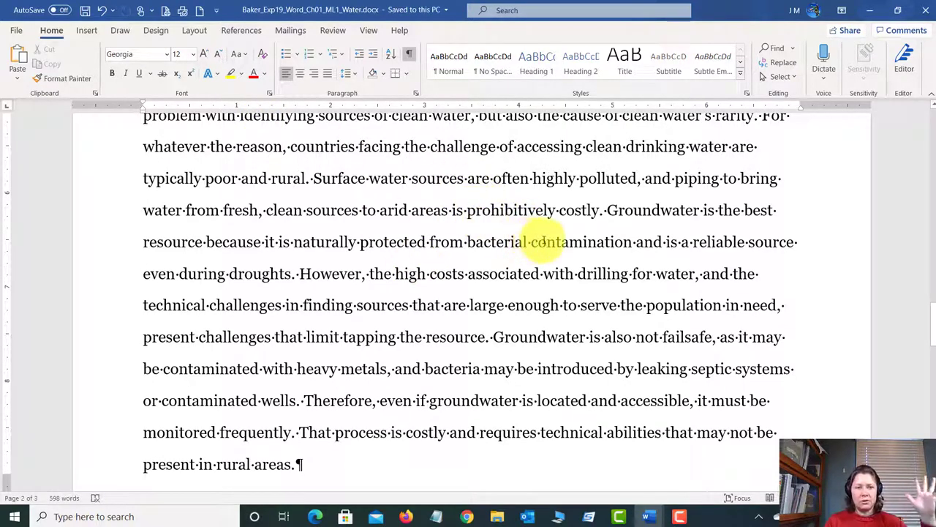
pyautogui.click(766, 47)
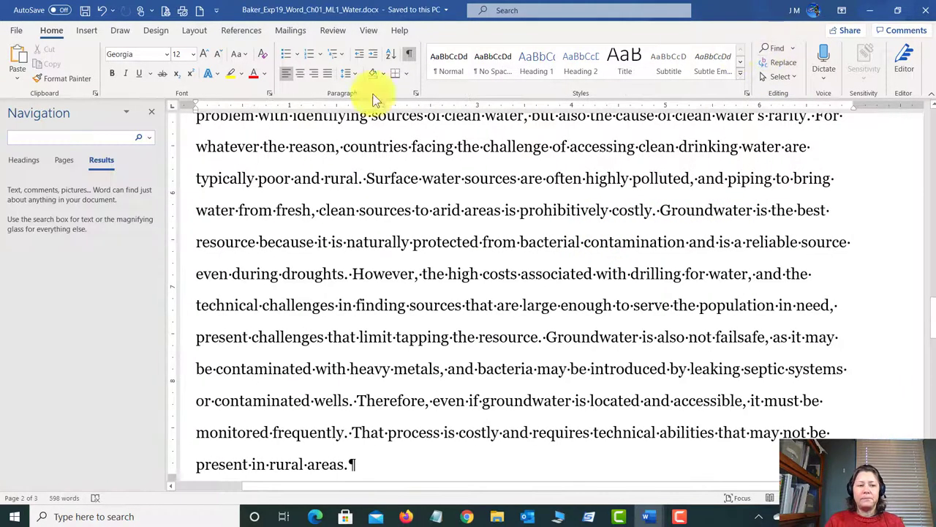
pyautogui.write('re')
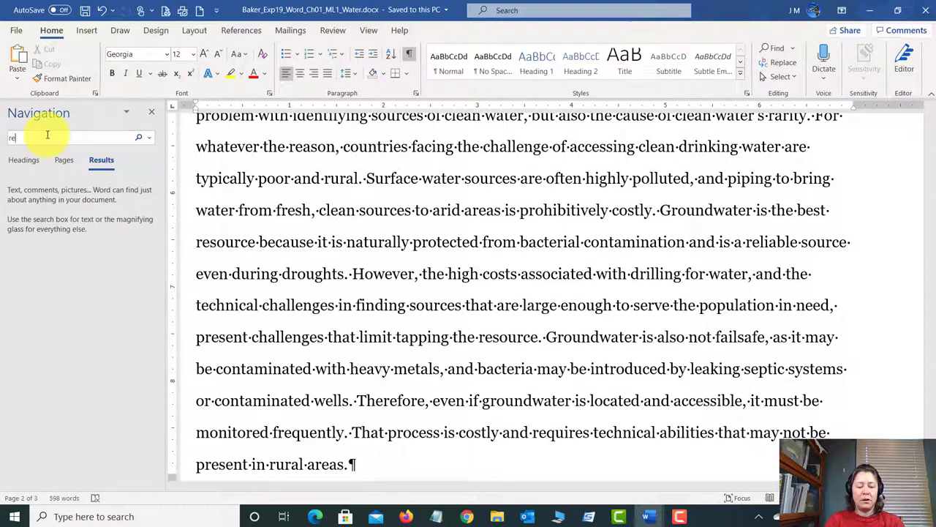
pyautogui.write('liable')
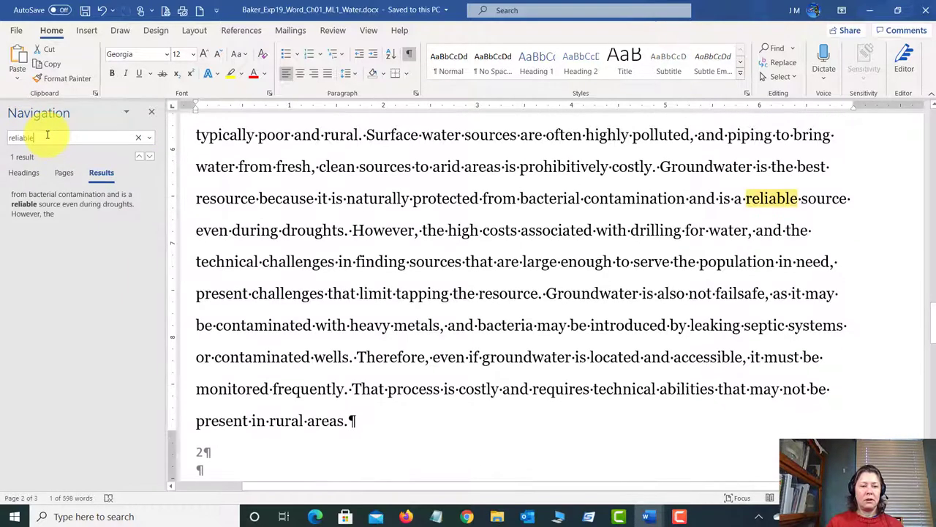
pyautogui.click(763, 198)
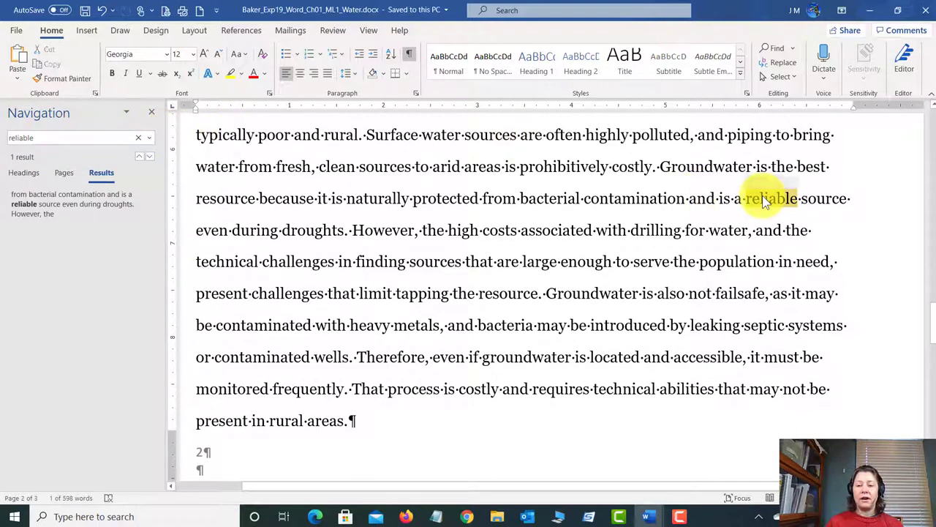
pyautogui.click(769, 197)
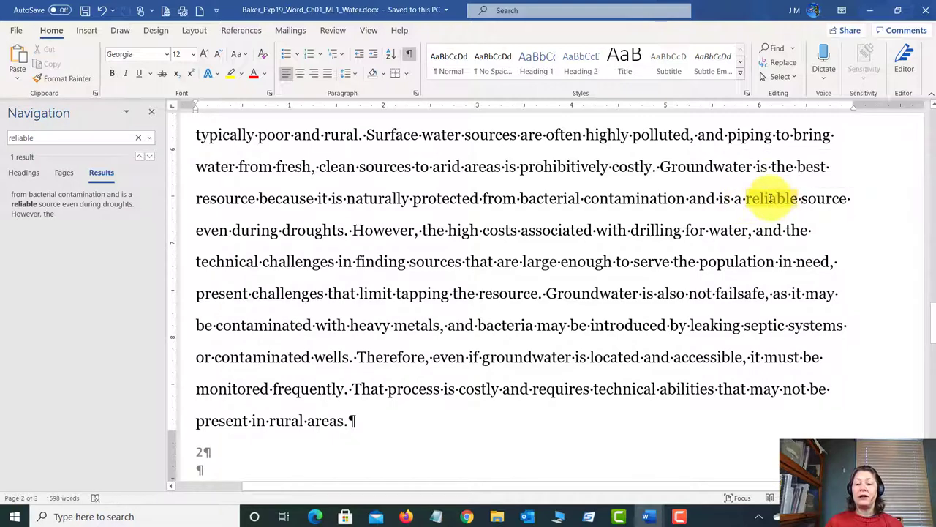
pyautogui.click(152, 114)
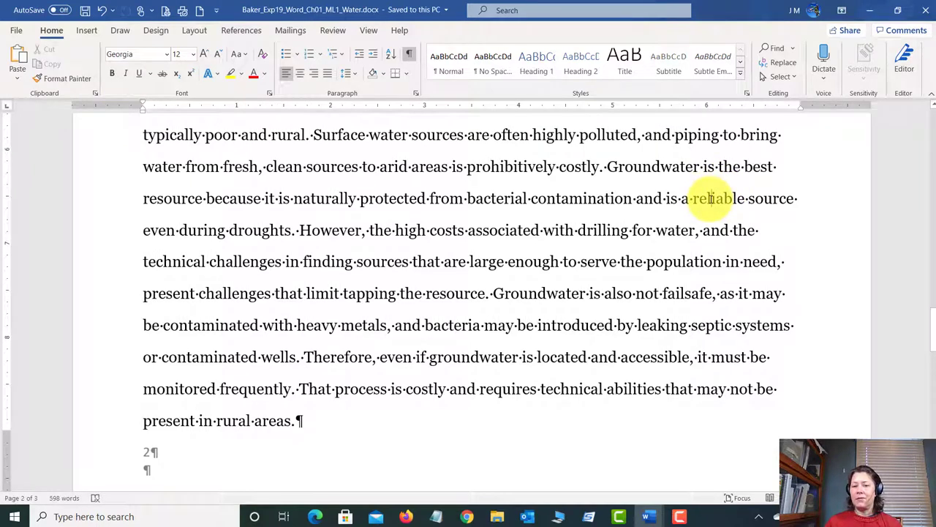
# - Replace "reliable" in the third paragraph of page 2 with its synonym "dependable", and save the document
pyautogui.doubleClick(710, 198)
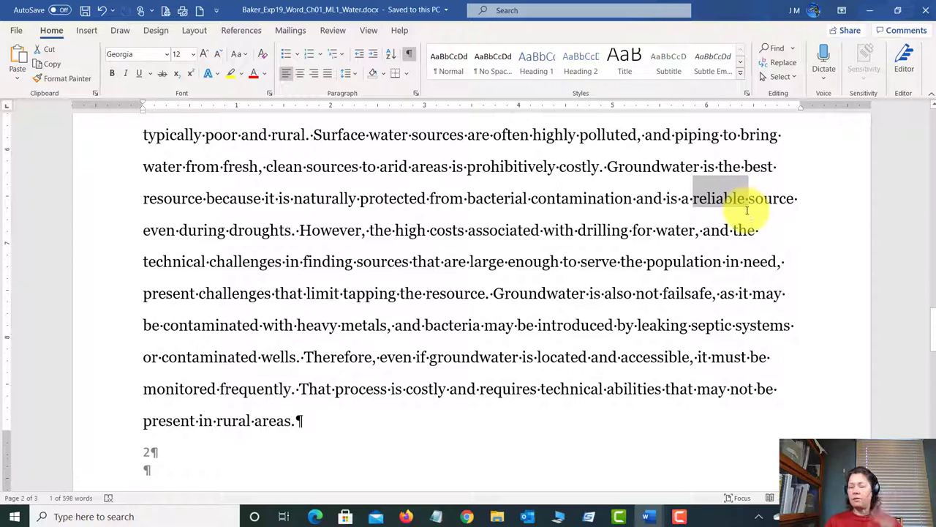
pyautogui.rightClick(726, 198)
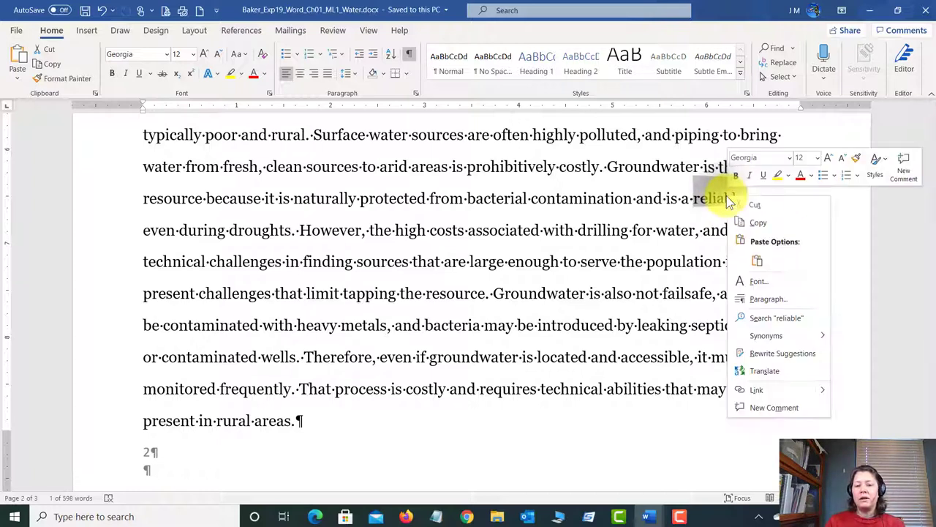
pyautogui.moveTo(768, 338)
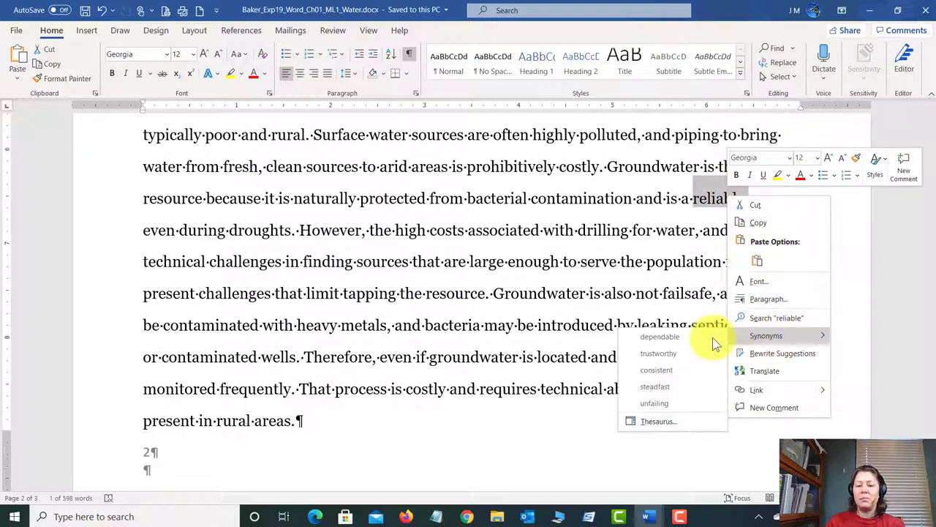
pyautogui.click(675, 337)
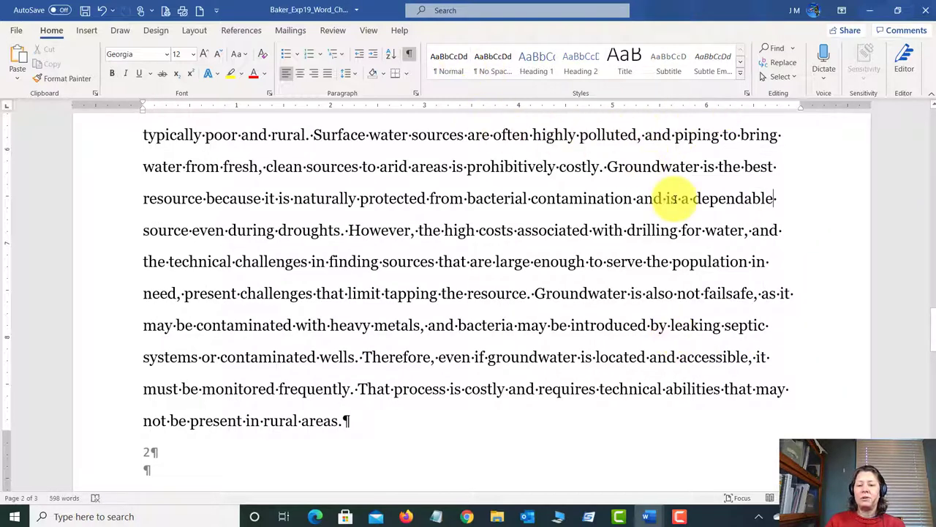
pyautogui.click(85, 11)
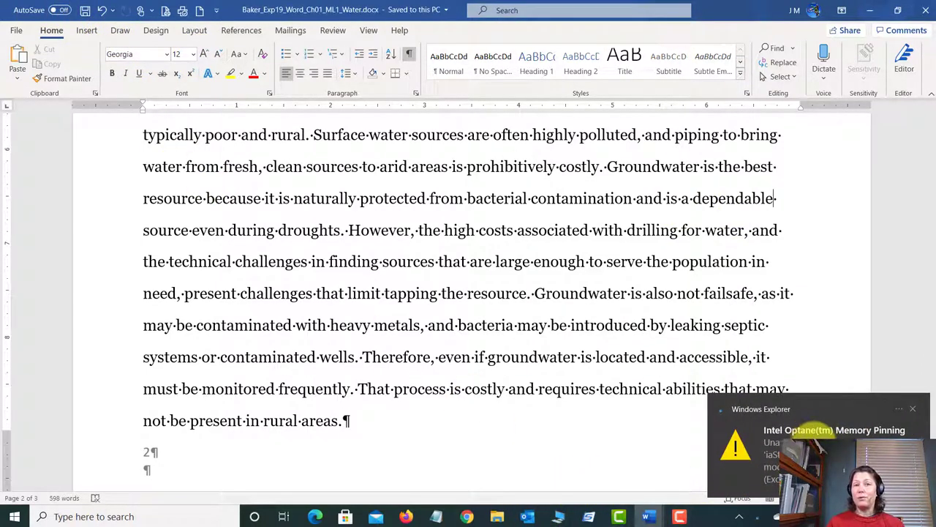
# - Switch to the Water 1.2 instructions document and read step 8 about the comments in the document properties
pyautogui.moveTo(652, 517)
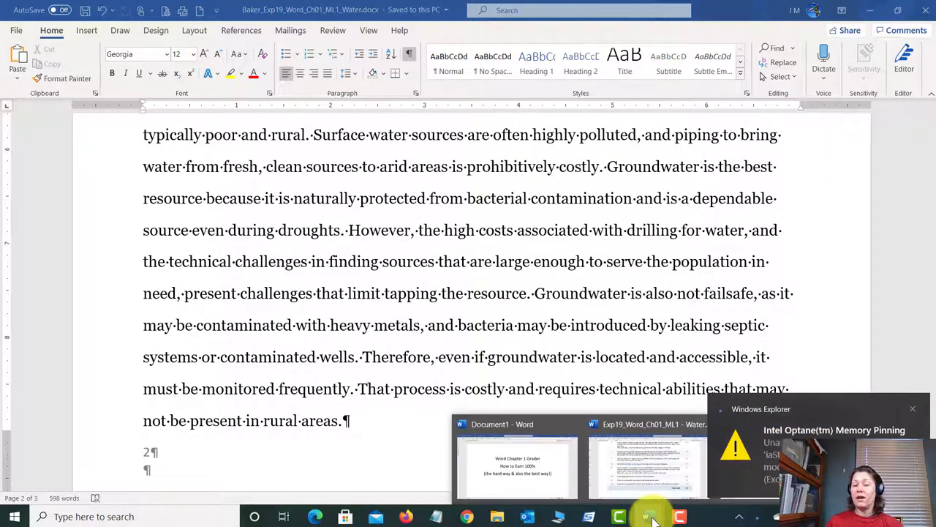
pyautogui.click(681, 475)
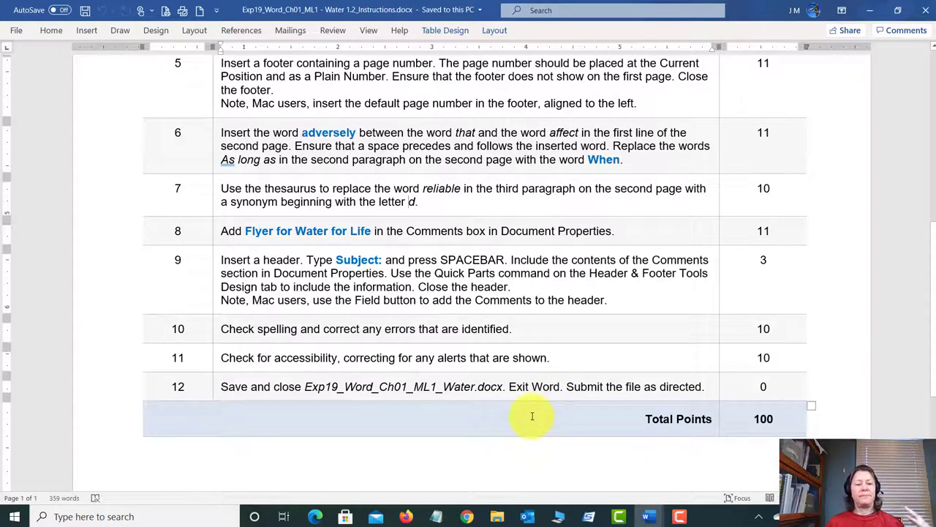
pyautogui.scroll(-1, 529, 288)
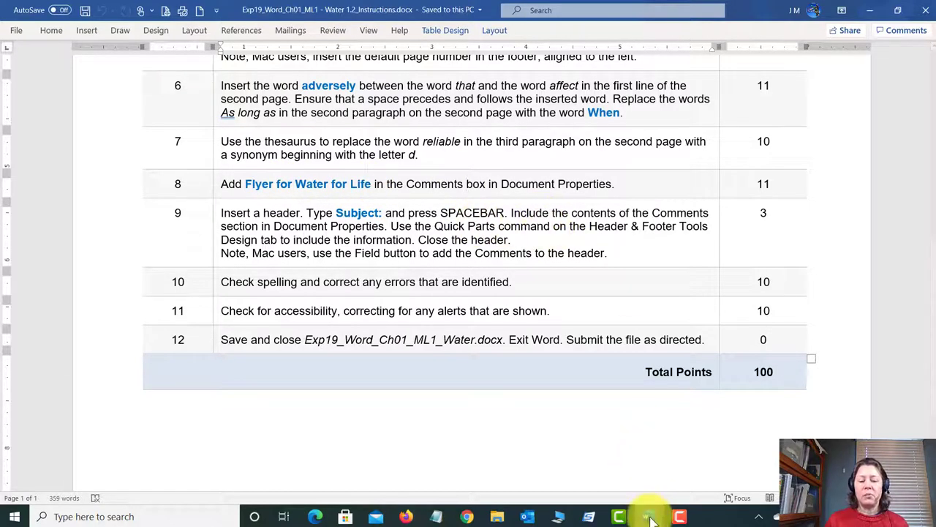
# - In the Water document's properties, enter "Flyer for Water for Life" as the comments
pyautogui.moveTo(649, 515)
pyautogui.click(775, 465)
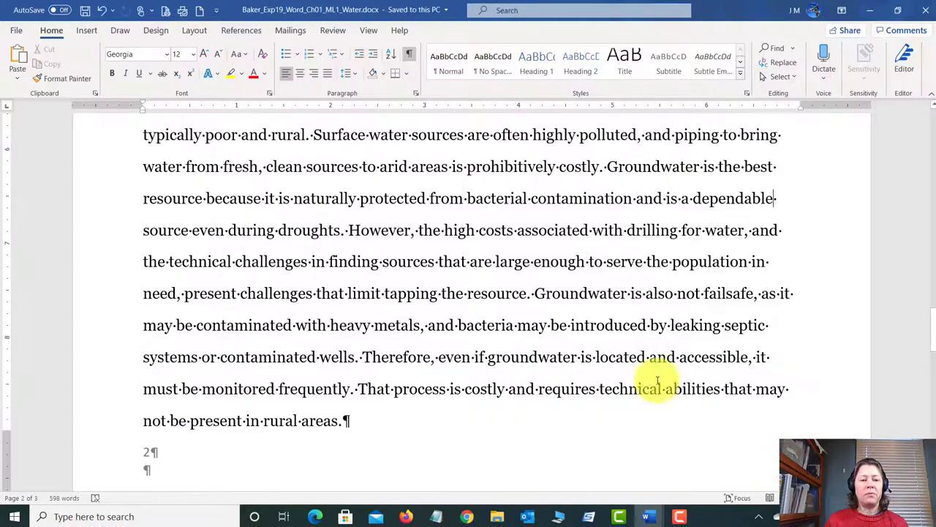
pyautogui.click(15, 33)
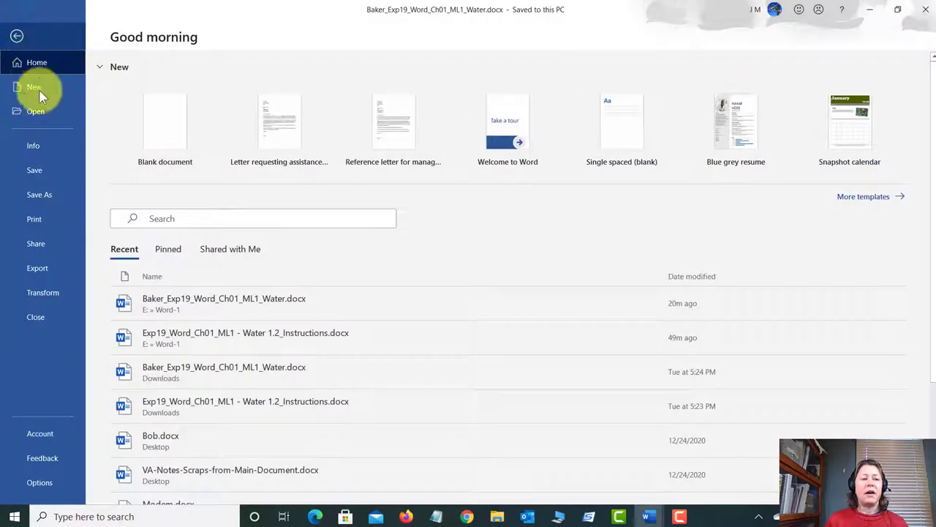
pyautogui.click(41, 148)
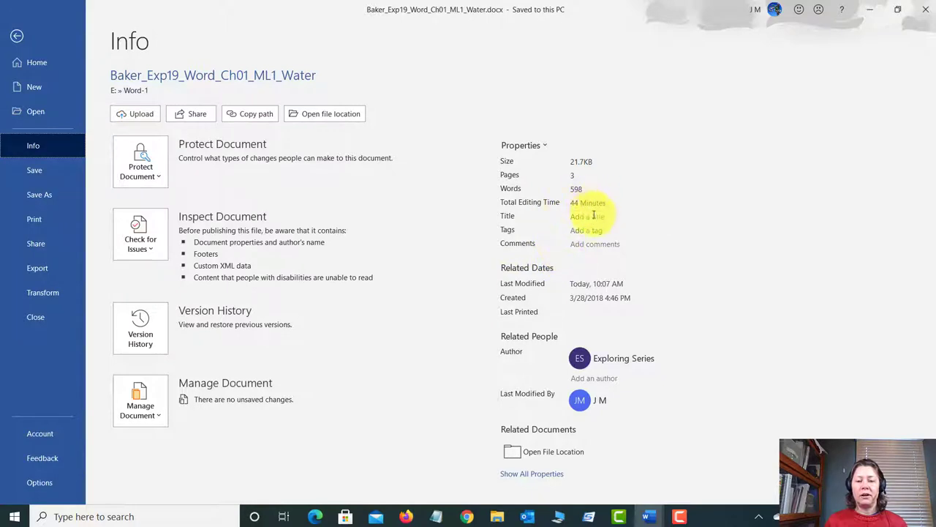
pyautogui.click(592, 244)
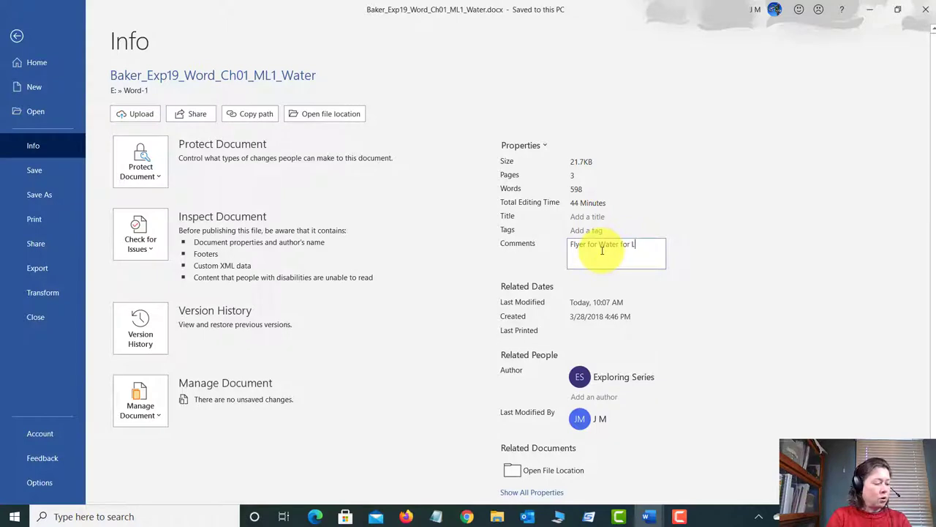
pyautogui.write('e')
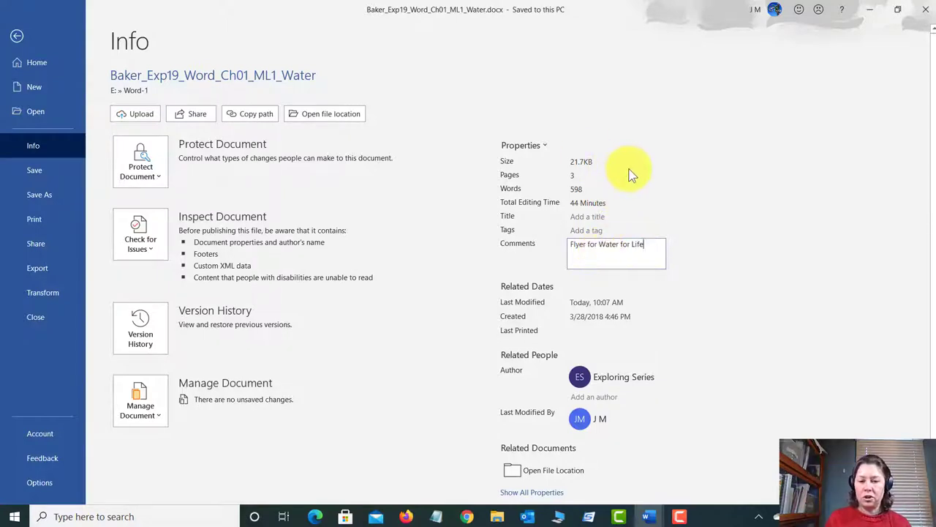
# - Commit the comments entered in the document properties, return to the document text, and save the file
pyautogui.click(686, 183)
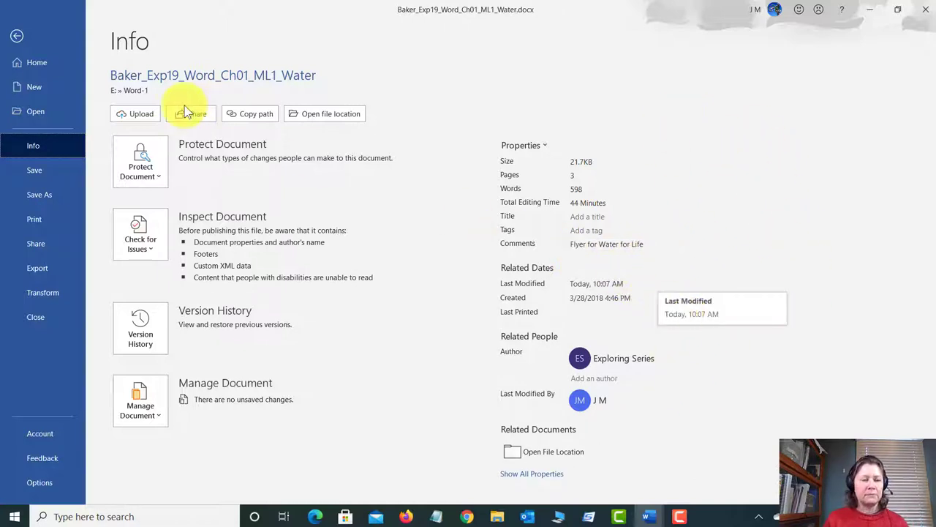
pyautogui.click(18, 37)
pyautogui.click(85, 11)
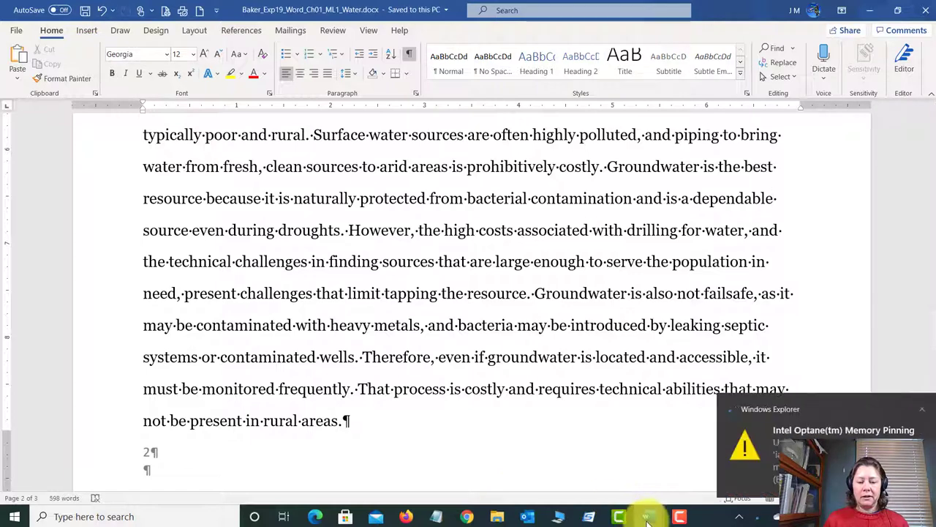
# - Switch to the Water 1.2 instructions document and read step 9 about inserting a header with the Quick Parts command
pyautogui.moveTo(647, 516)
pyautogui.click(600, 450)
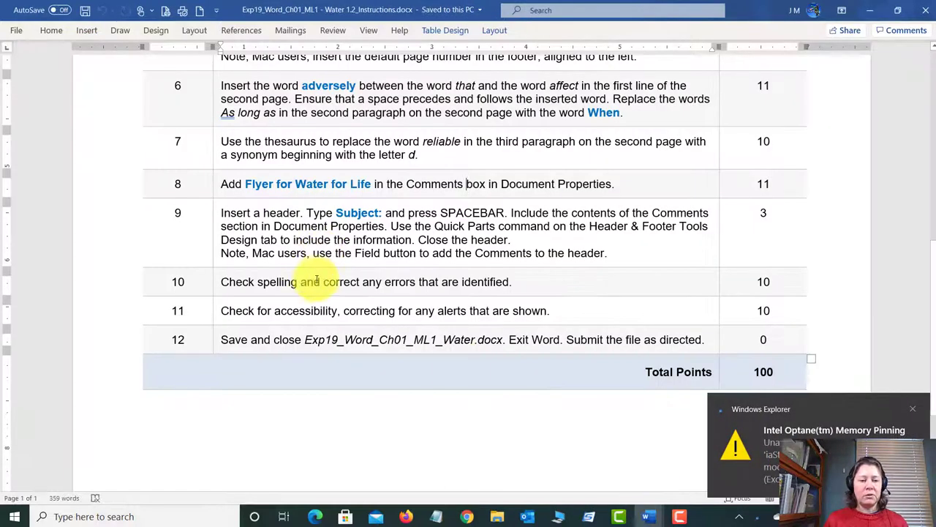
pyautogui.scroll(-1, 317, 278)
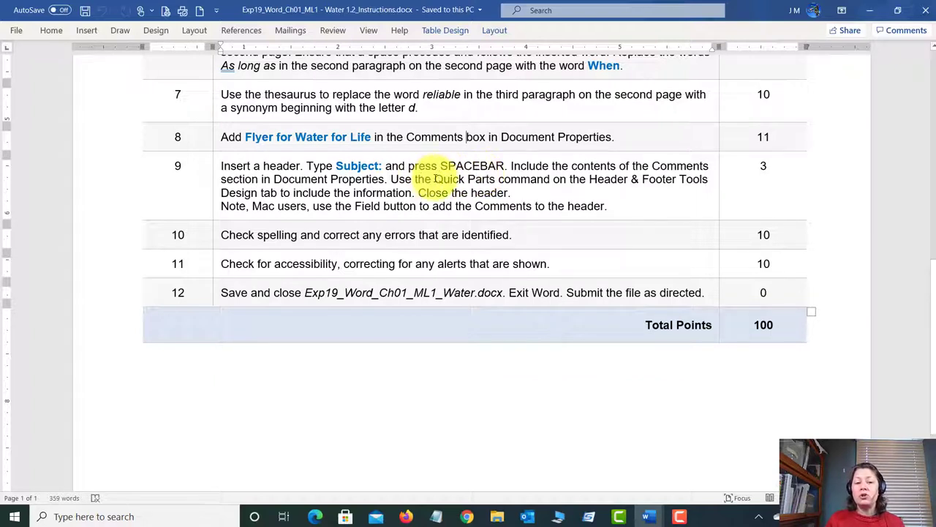
pyautogui.moveTo(436, 178); pyautogui.dragTo(550, 181)
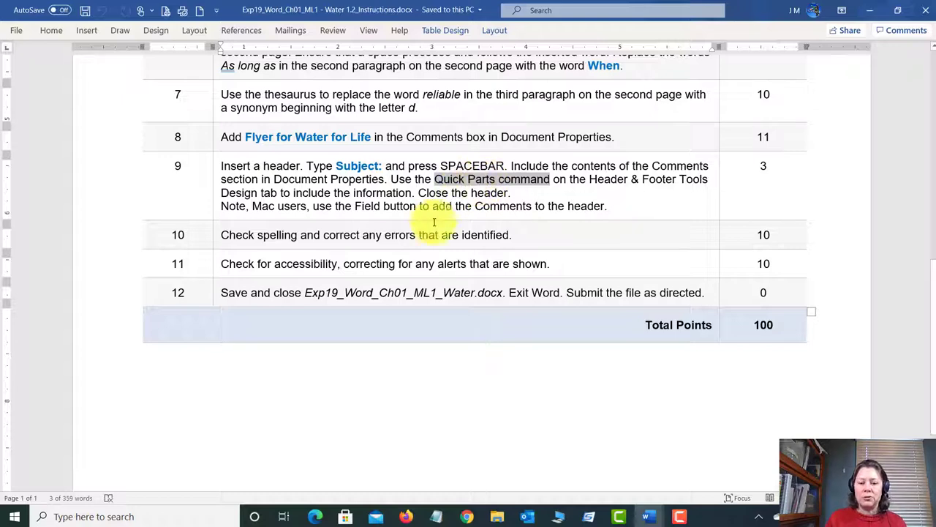
# - Return to the Water document, open the header on page 2, and enter "Subject:" followed by a space
pyautogui.moveTo(652, 514)
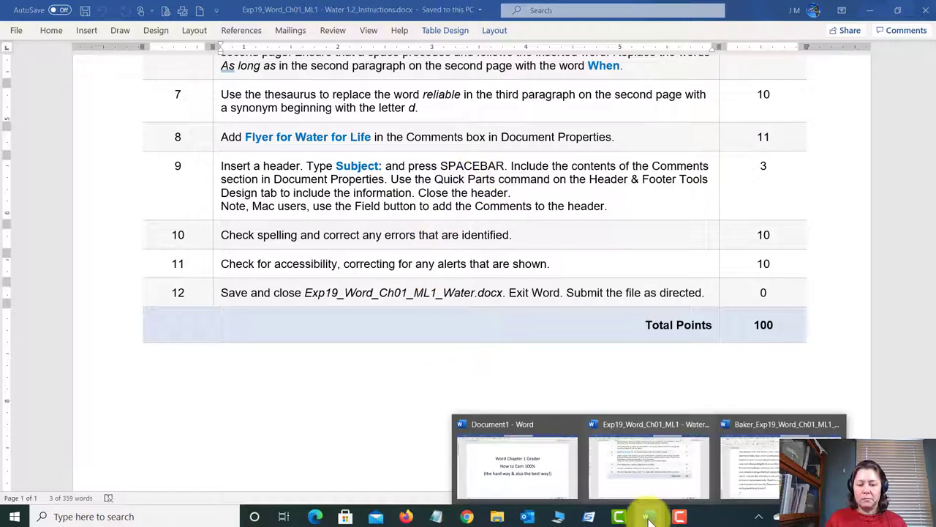
pyautogui.click(776, 462)
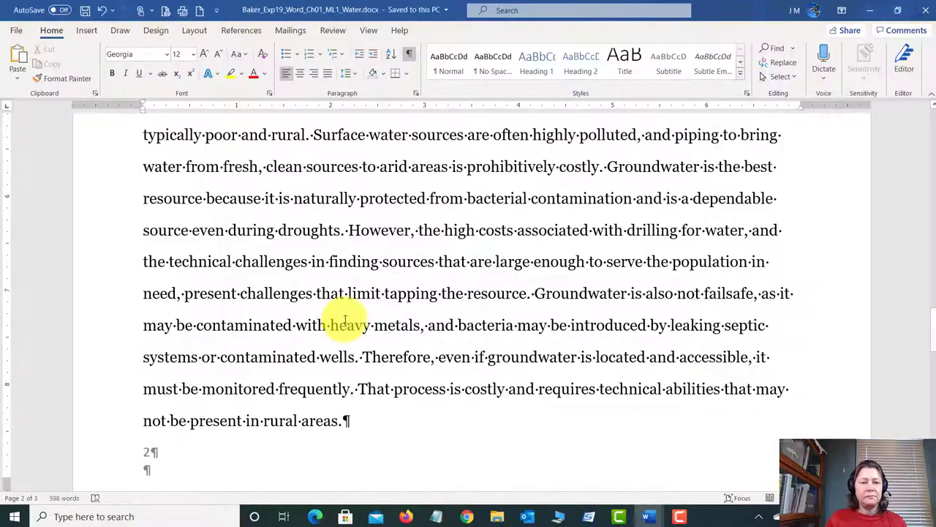
pyautogui.scroll(10, 341, 323)
pyautogui.scroll(2, 338, 323)
pyautogui.scroll(-5, 333, 321)
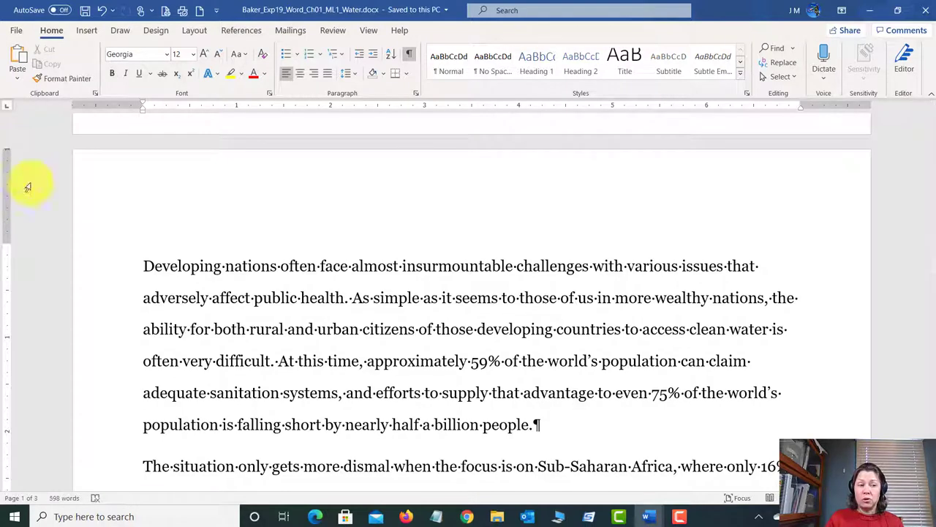
pyautogui.doubleClick(163, 204)
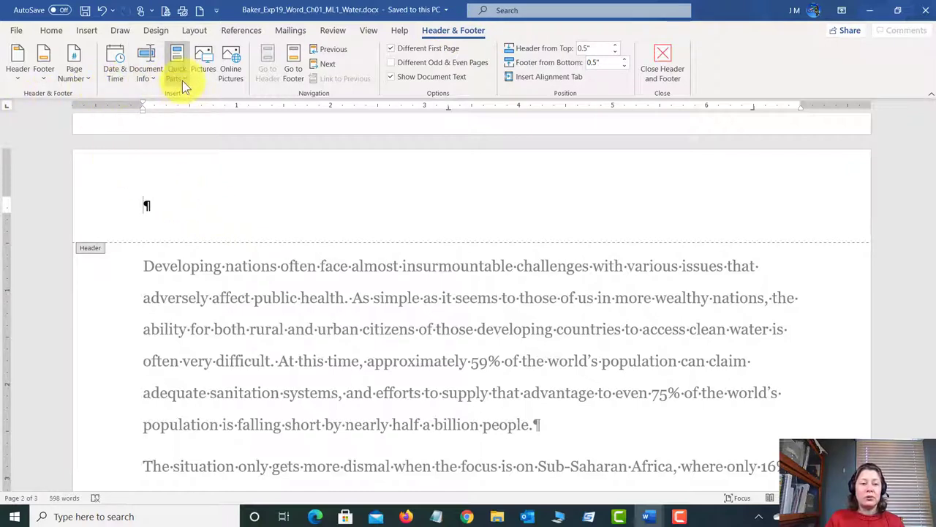
pyautogui.click(153, 203)
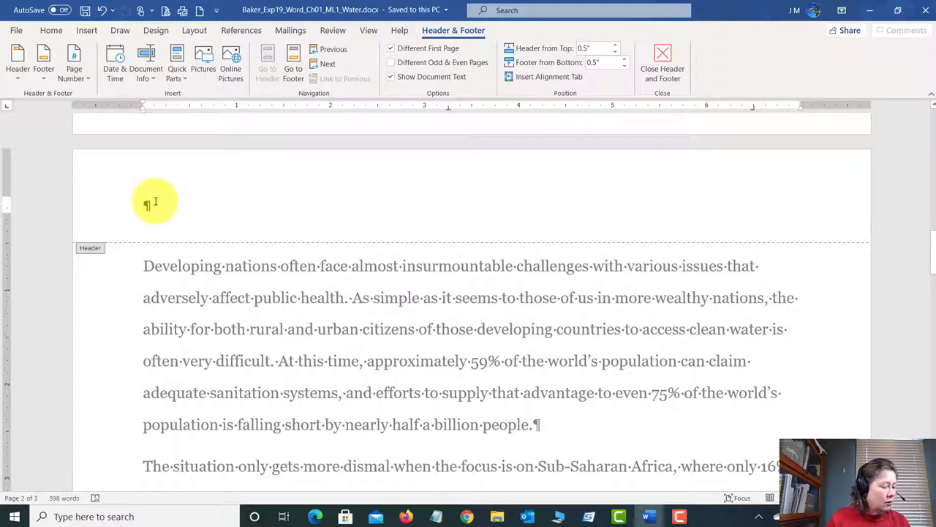
pyautogui.write('S')
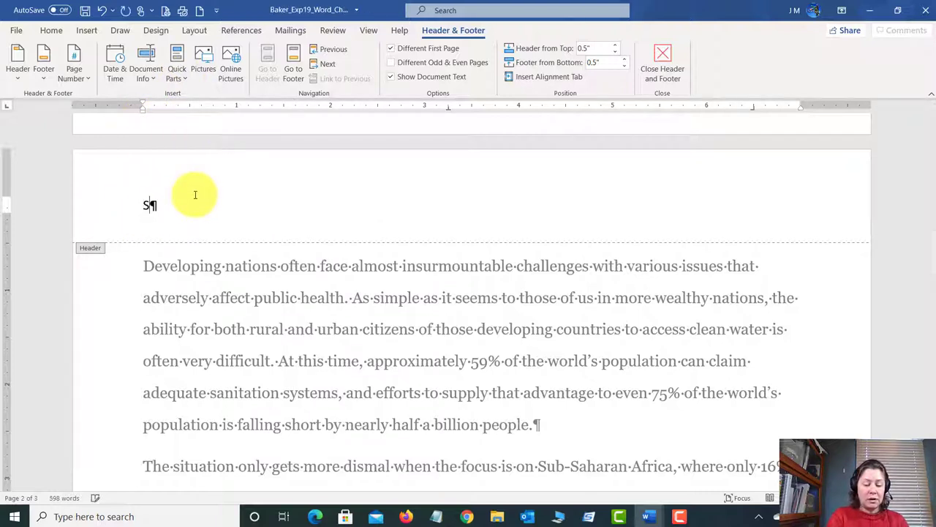
pyautogui.write('ubject:')
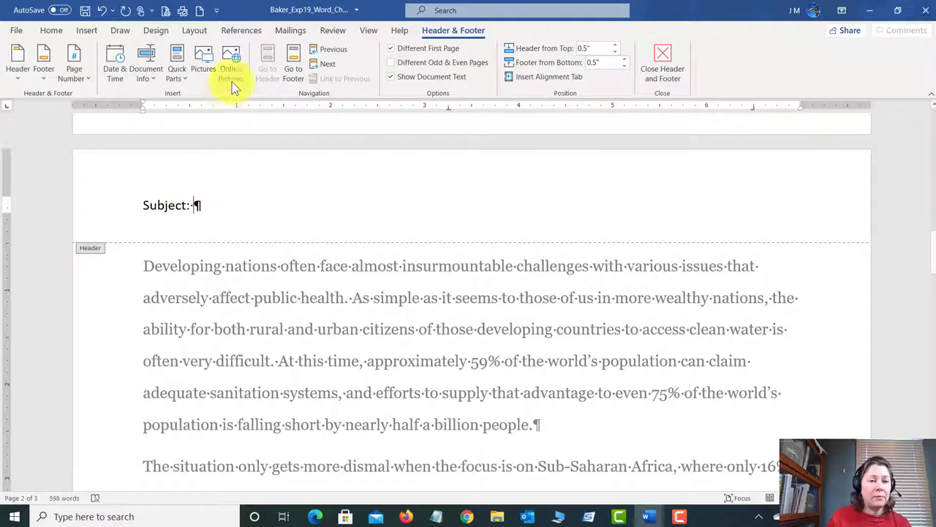
# - Insert the Comments document property after "Subject:" in the header using Quick Parts, close the header, and save the document
pyautogui.click(177, 77)
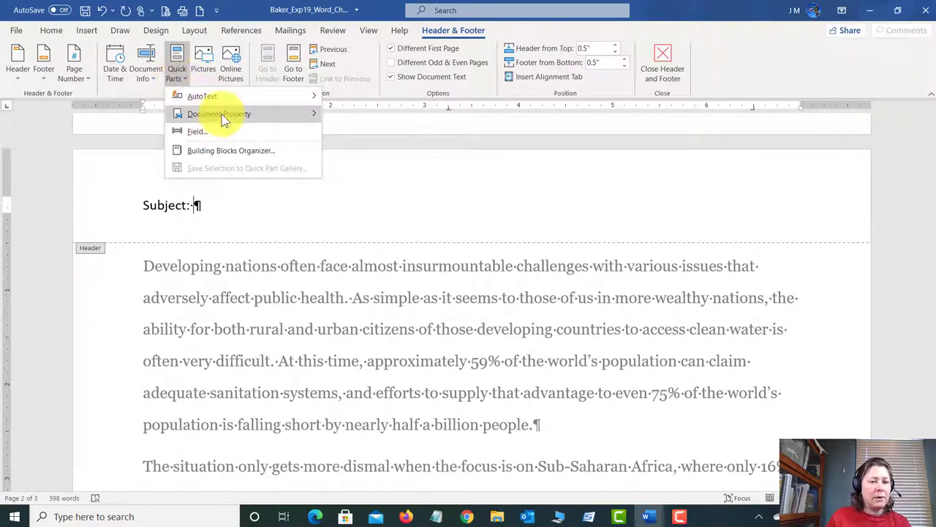
pyautogui.moveTo(223, 119)
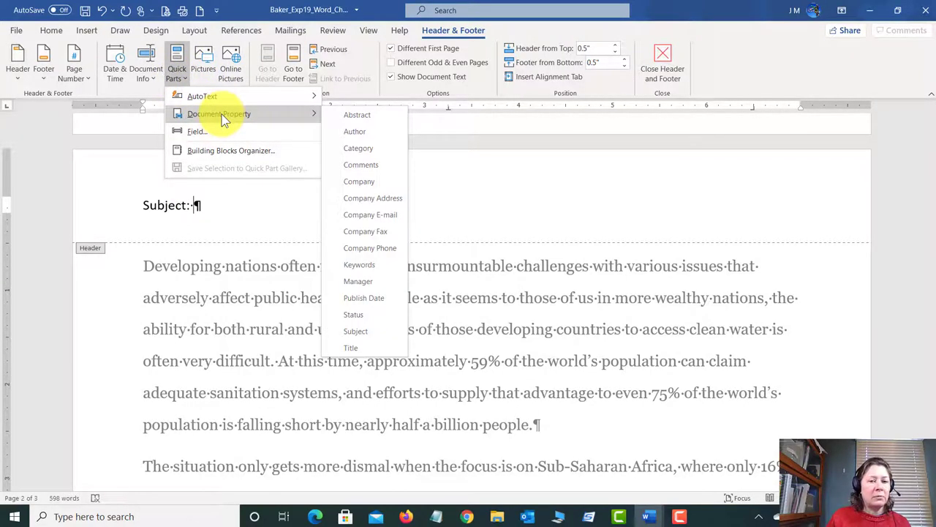
pyautogui.click(369, 169)
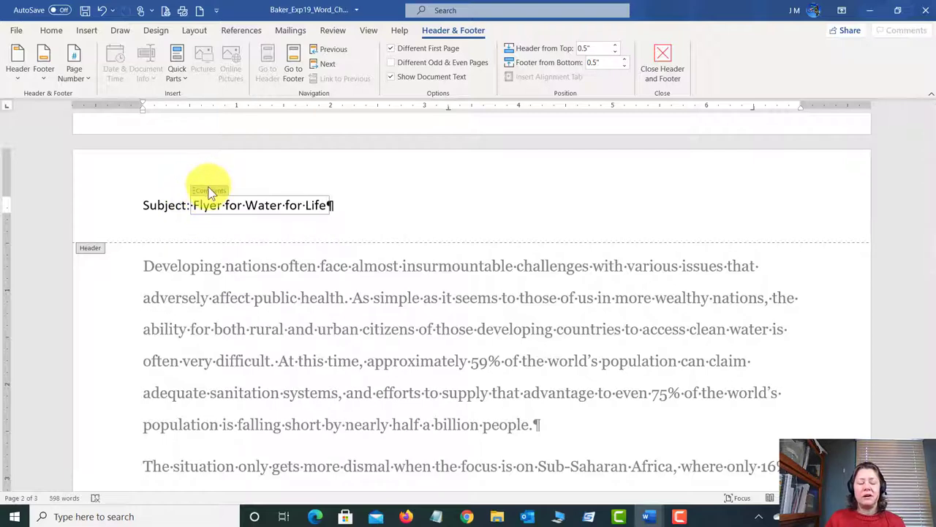
pyautogui.click(670, 62)
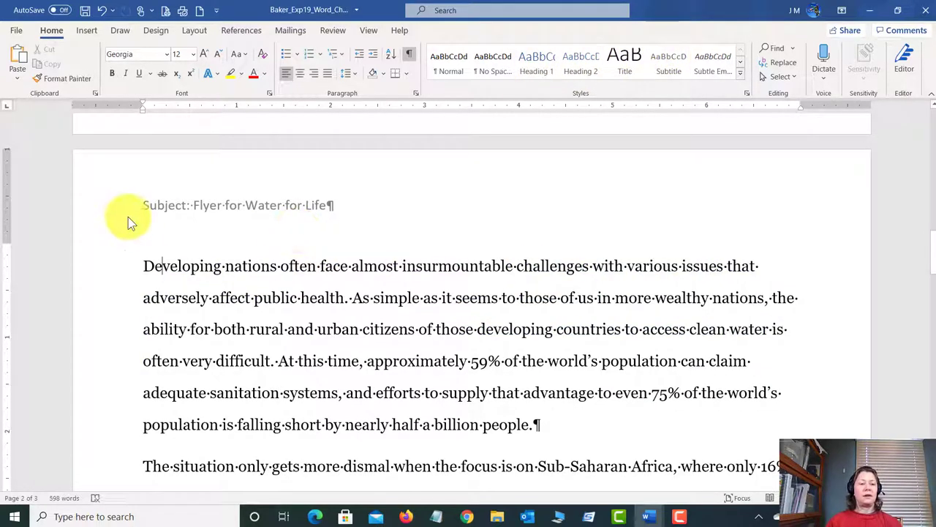
pyautogui.click(85, 11)
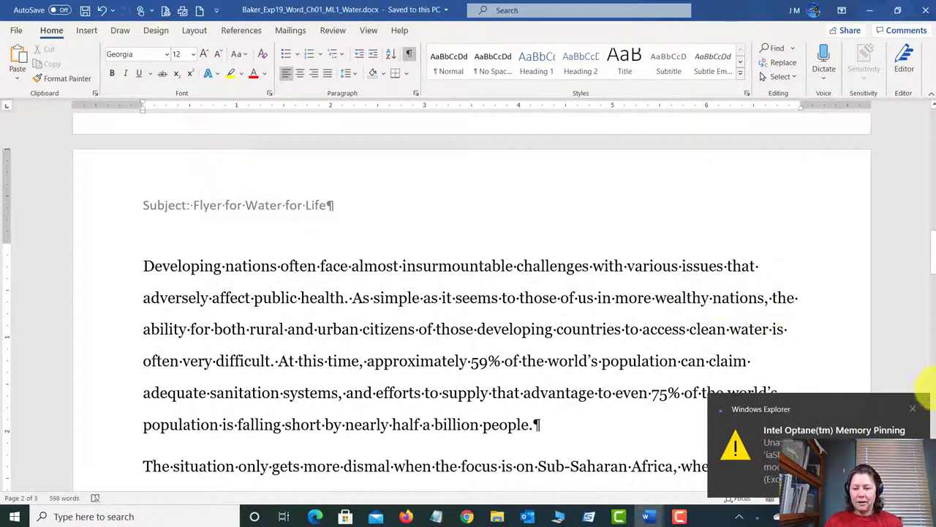
# - Try the Heading 1 style on the first paragraph of page 2 and undo it
pyautogui.click(912, 409)
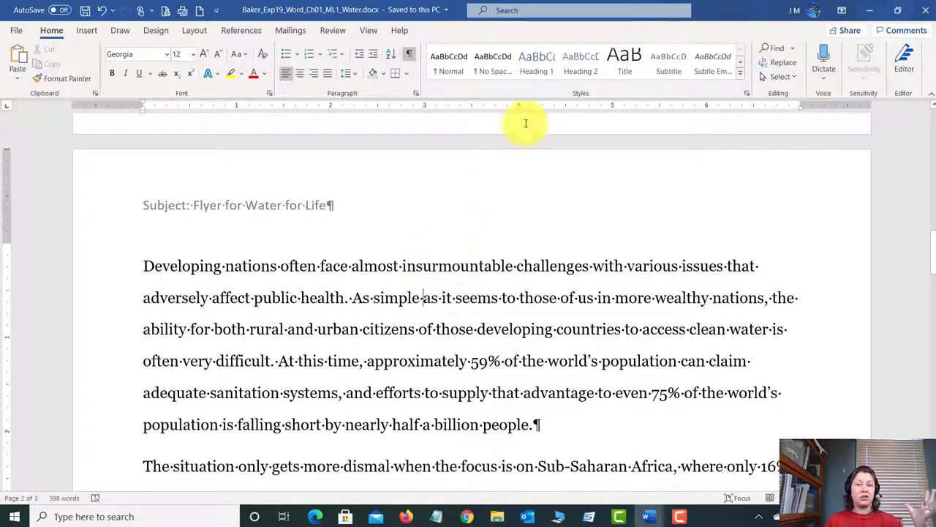
pyautogui.click(539, 59)
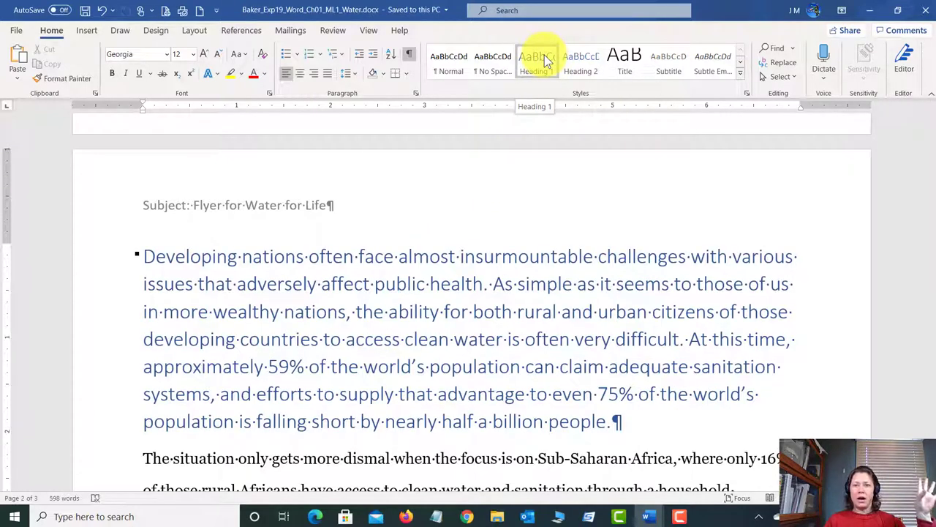
pyautogui.hotkey('ctrl', 'z')
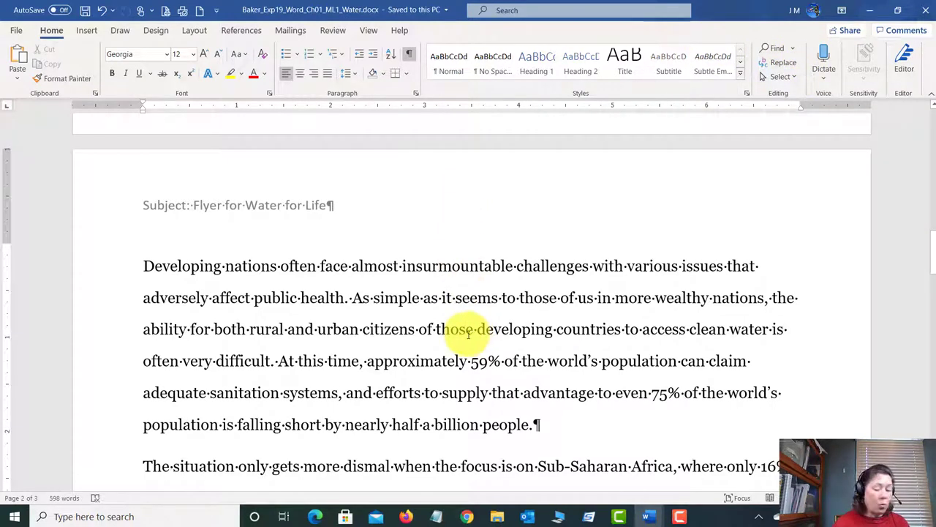
# - Switch to the Water 1.2 instructions document and read step 10 about checking spelling and correcting errors
pyautogui.moveTo(649, 518)
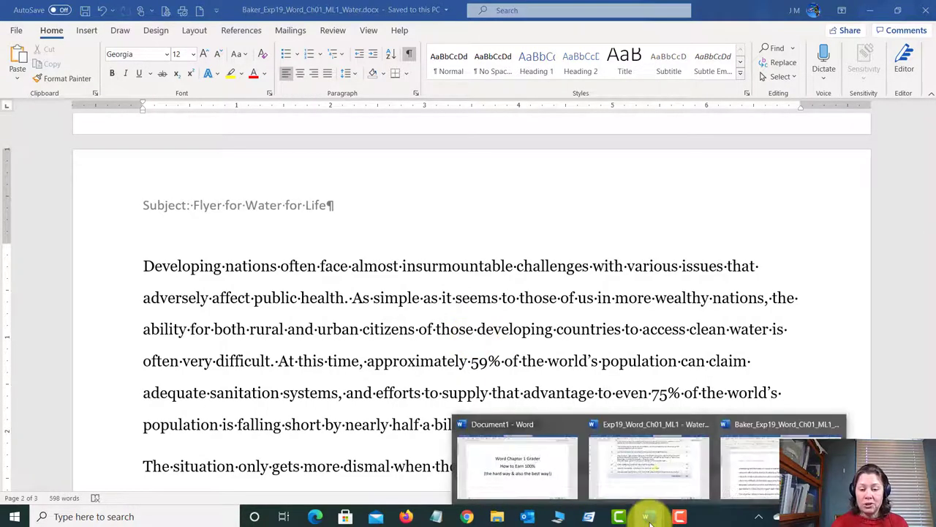
pyautogui.click(668, 474)
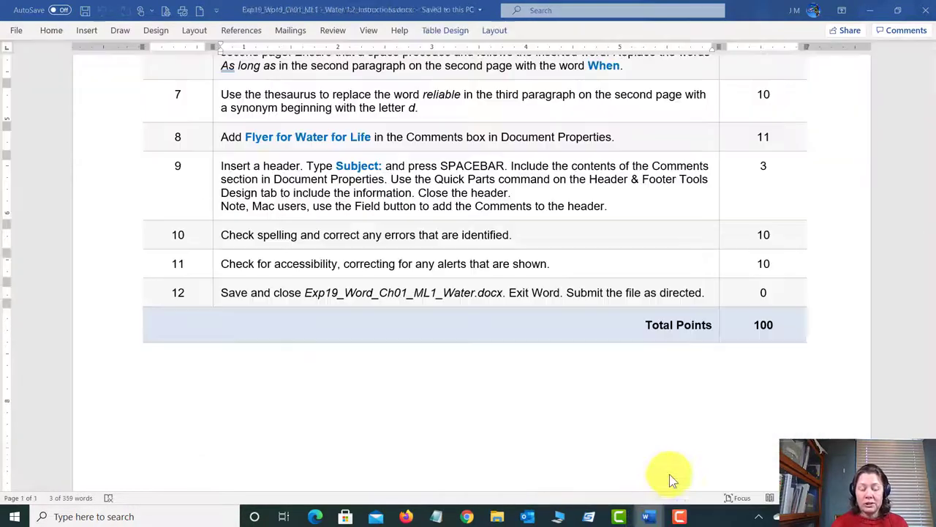
pyautogui.click(249, 236)
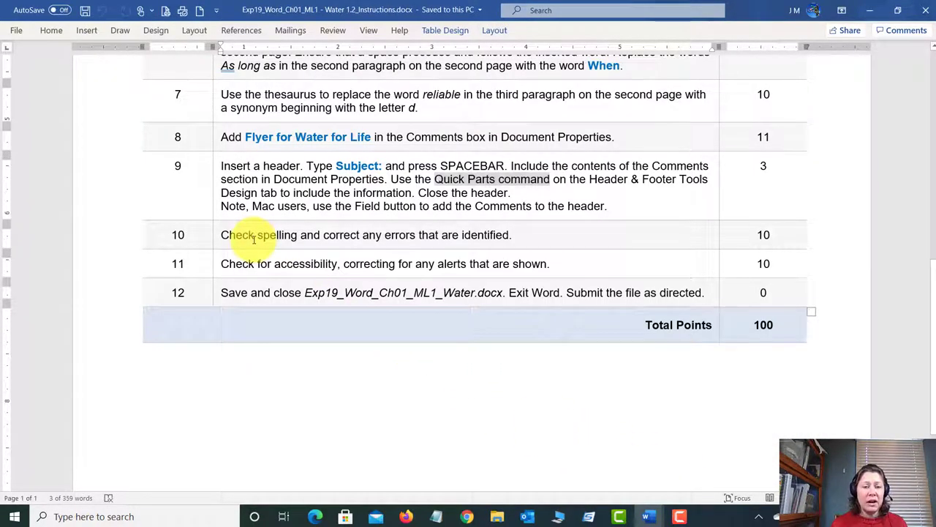
pyautogui.click(217, 204)
pyautogui.moveTo(251, 205); pyautogui.dragTo(626, 205)
pyautogui.click(209, 241)
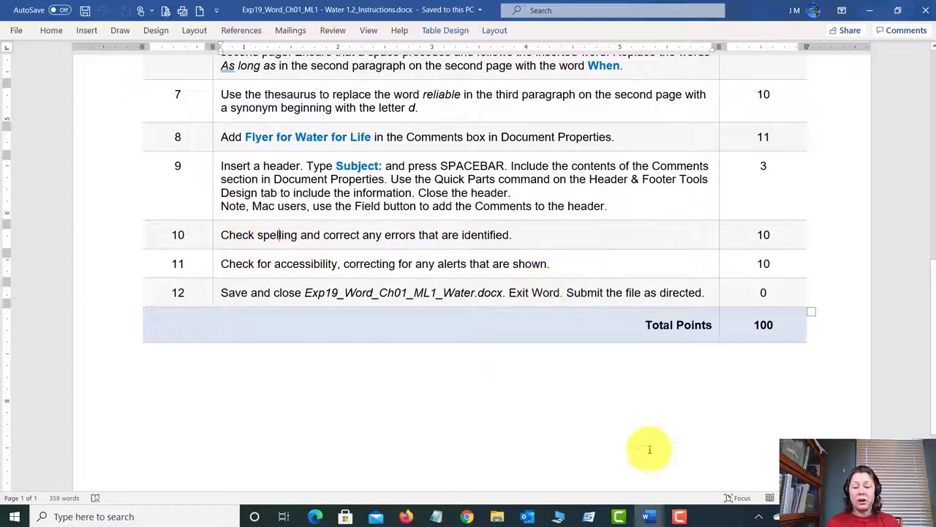
# - Return to the Water document, look over the paragraphs on page 2, and move to the beginning of the document
pyautogui.moveTo(653, 517)
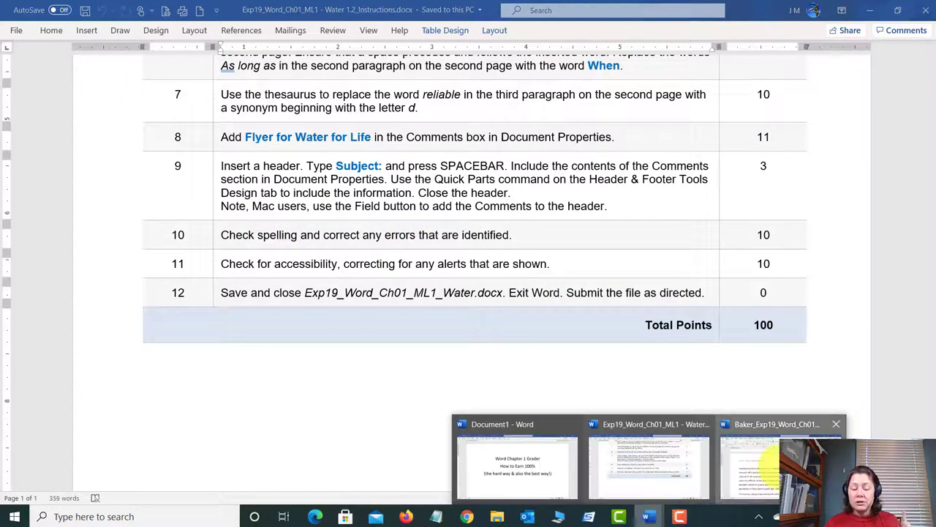
pyautogui.click(764, 468)
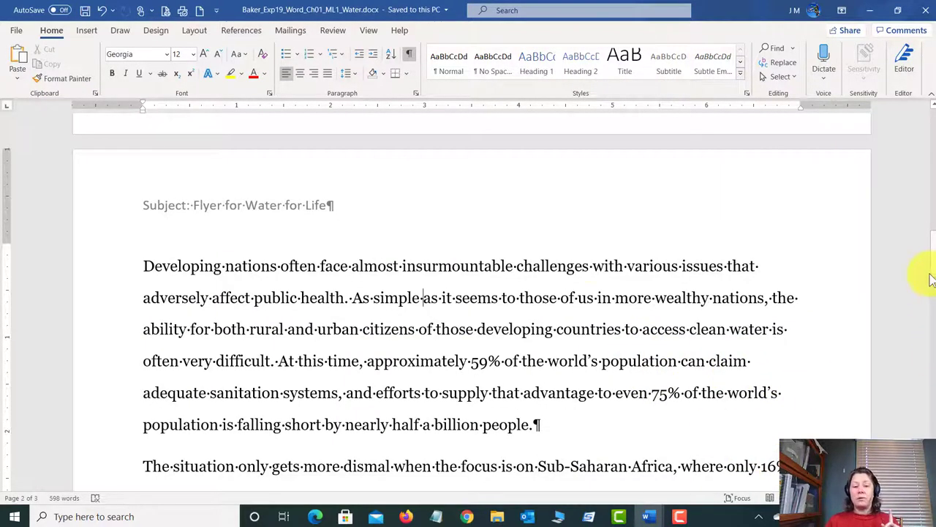
pyautogui.moveTo(423, 298); pyautogui.dragTo(443, 300)
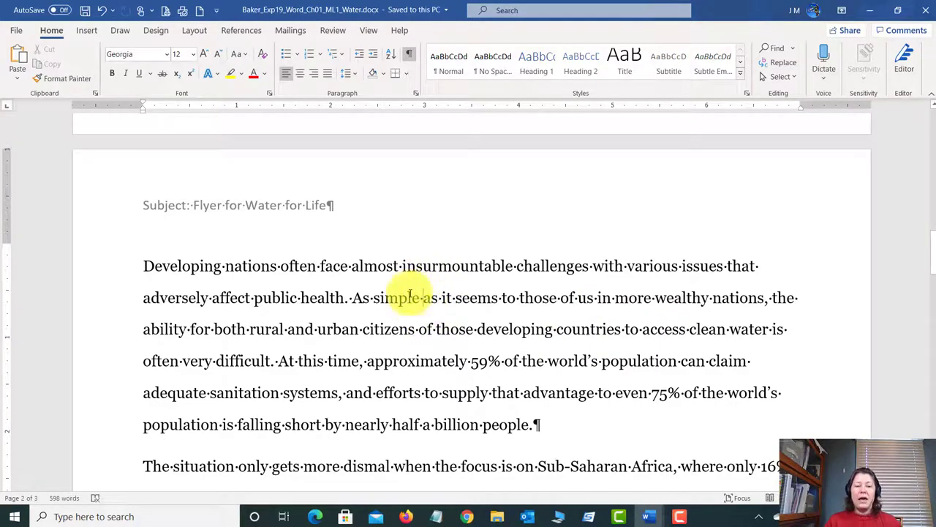
pyautogui.scroll(-3, 361, 374)
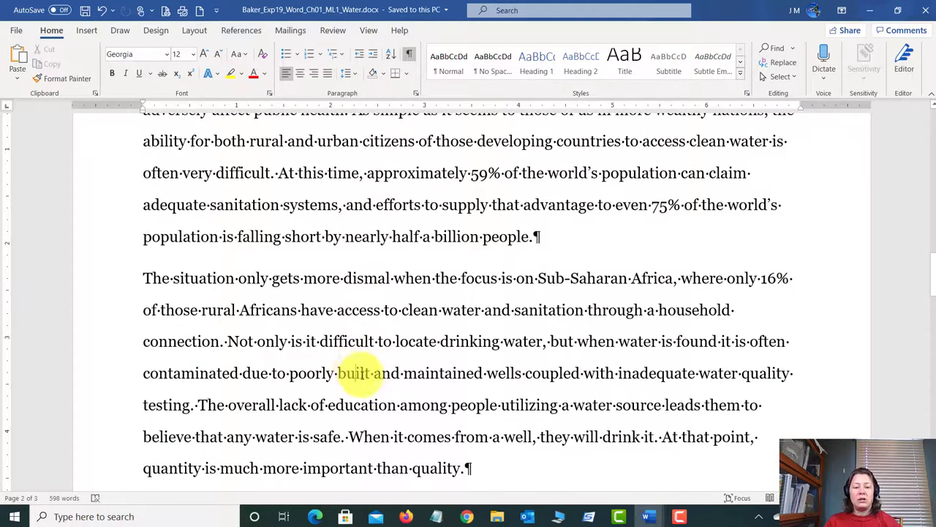
pyautogui.scroll(-4, 361, 374)
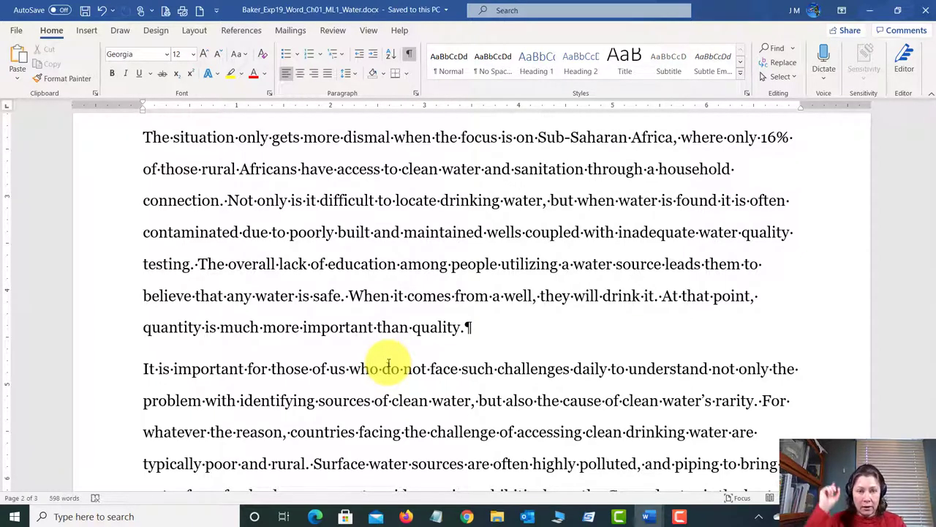
pyautogui.hotkey('ctrl', 'Home')
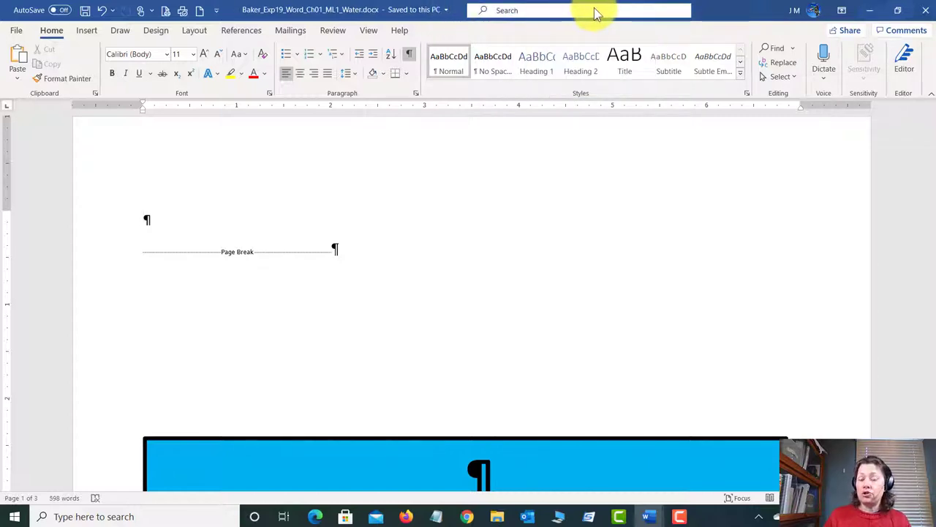
# - Search for "Spell" to run the Spelling and Grammar check, and correct "cound" to "could" on page 3
pyautogui.click(515, 16)
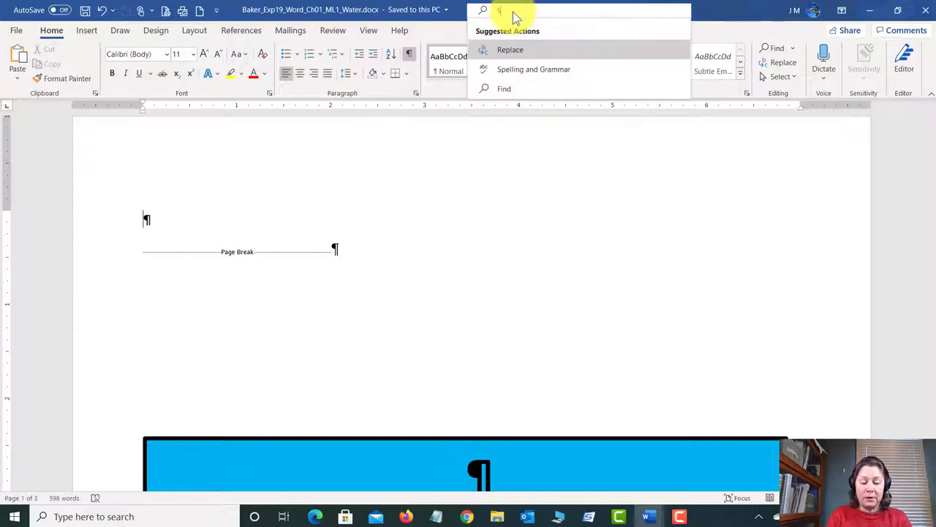
pyautogui.write('Spell')
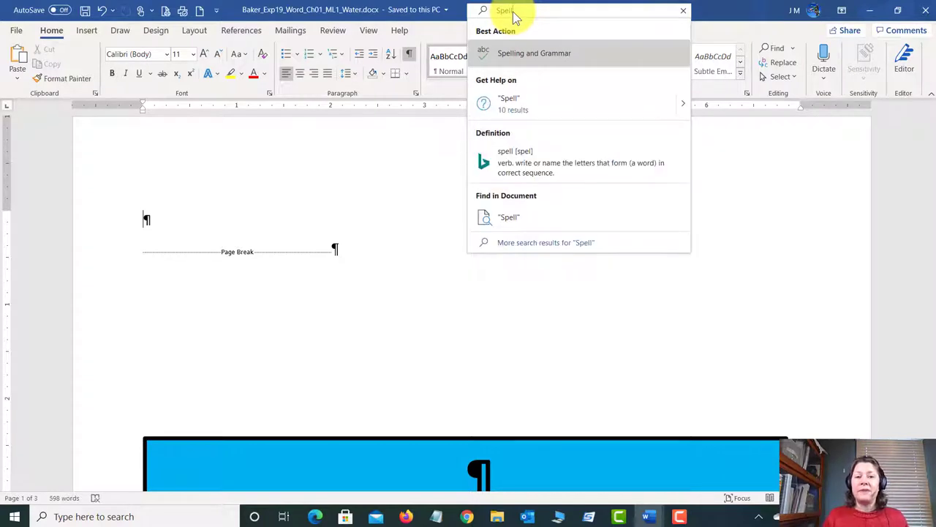
pyautogui.click(526, 54)
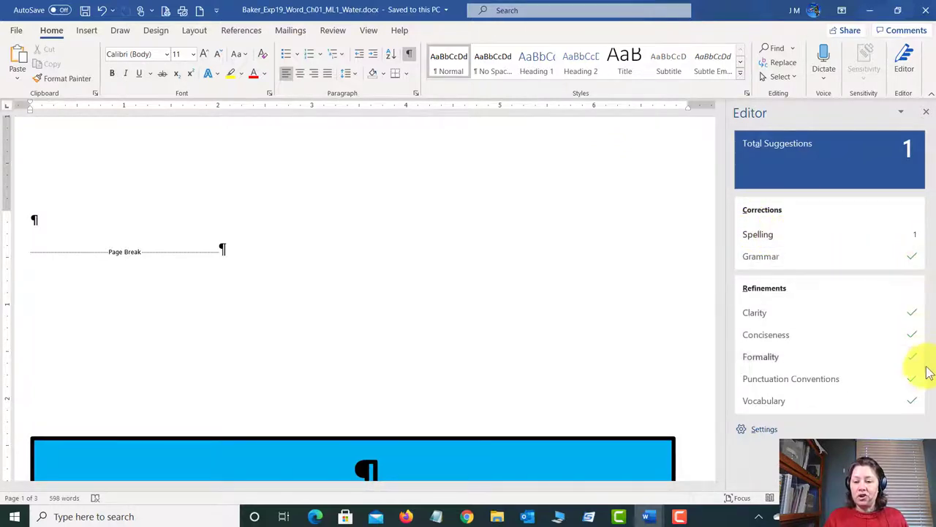
pyautogui.click(821, 239)
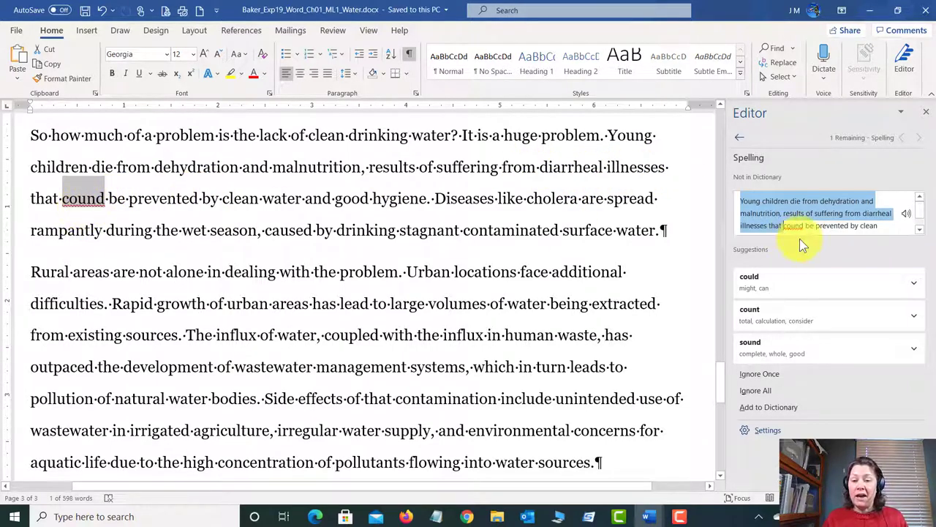
pyautogui.click(753, 285)
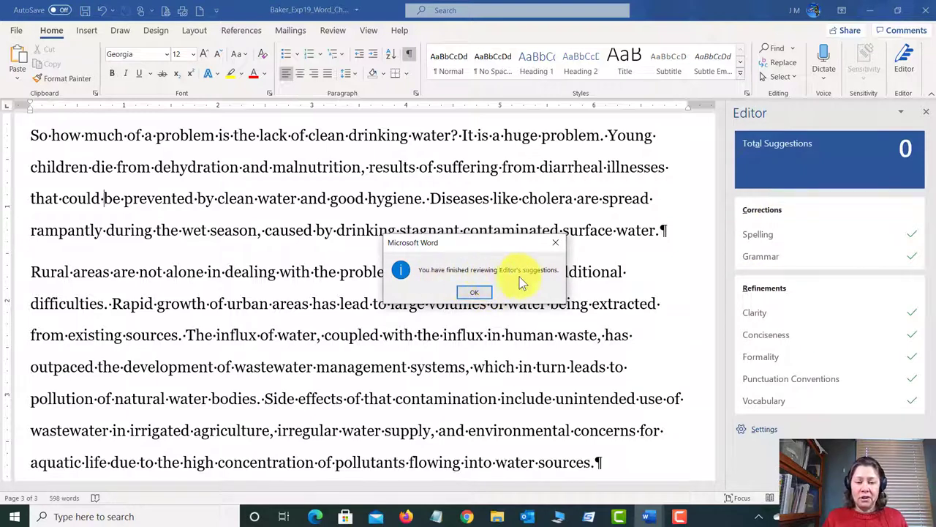
# - Finish the spelling review, close the Editor pane and save the Water document
pyautogui.click(476, 294)
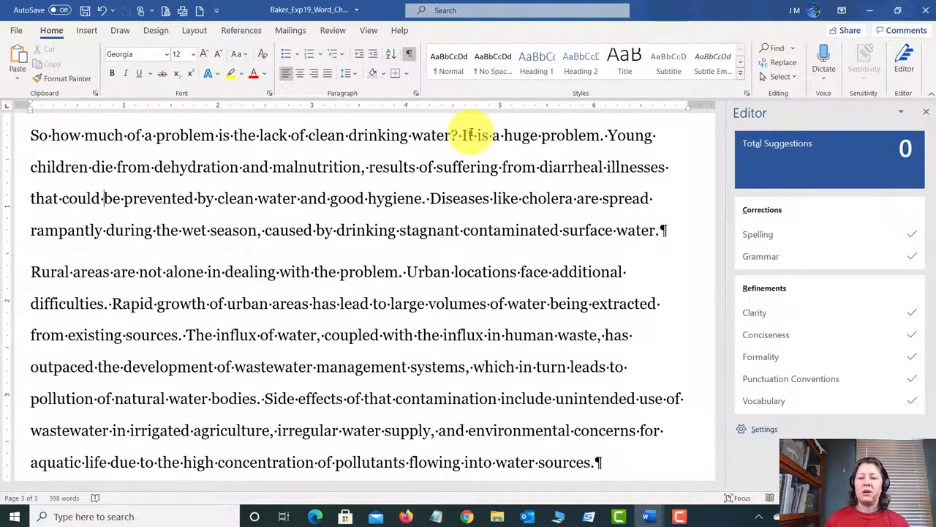
pyautogui.click(926, 117)
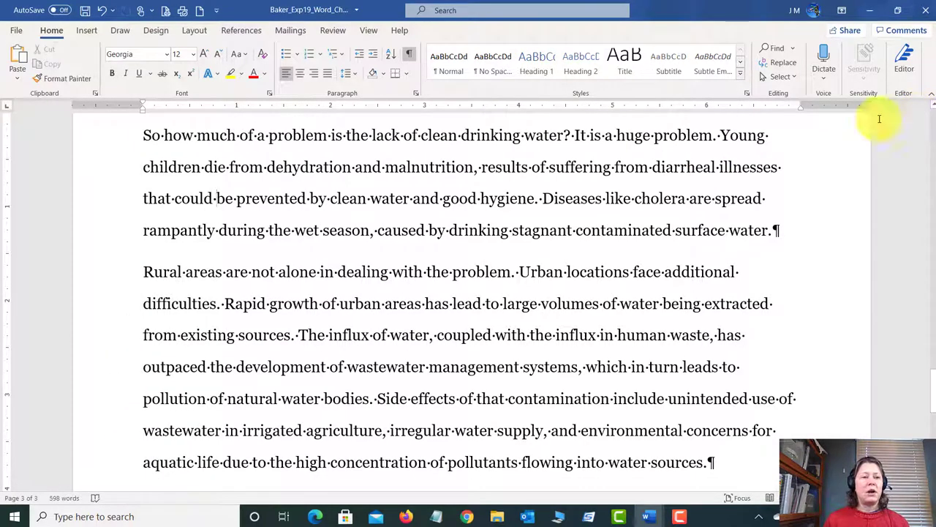
pyautogui.click(87, 10)
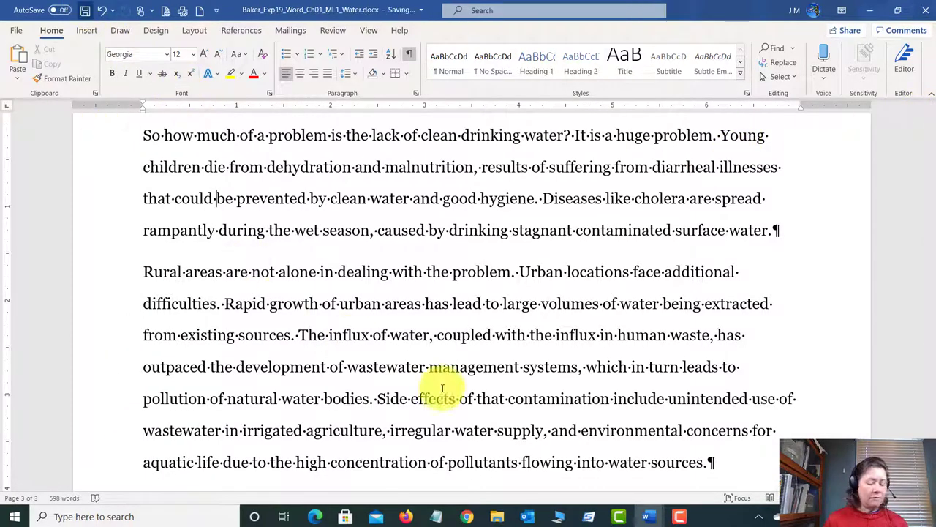
# - Switch to the Water 1.2 instructions document, read step 11 about checking accessibility, and return to the Water document
pyautogui.moveTo(654, 518)
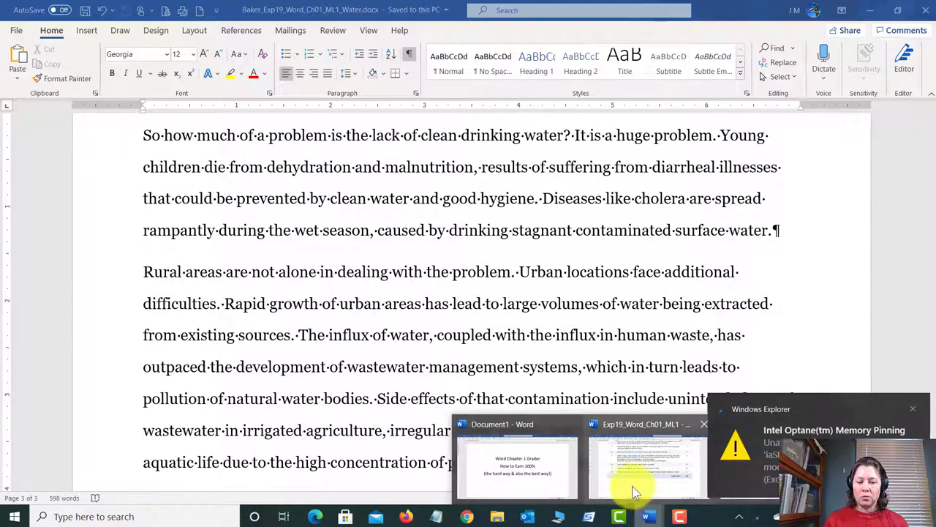
pyautogui.click(630, 491)
pyautogui.scroll(-1, 378, 216)
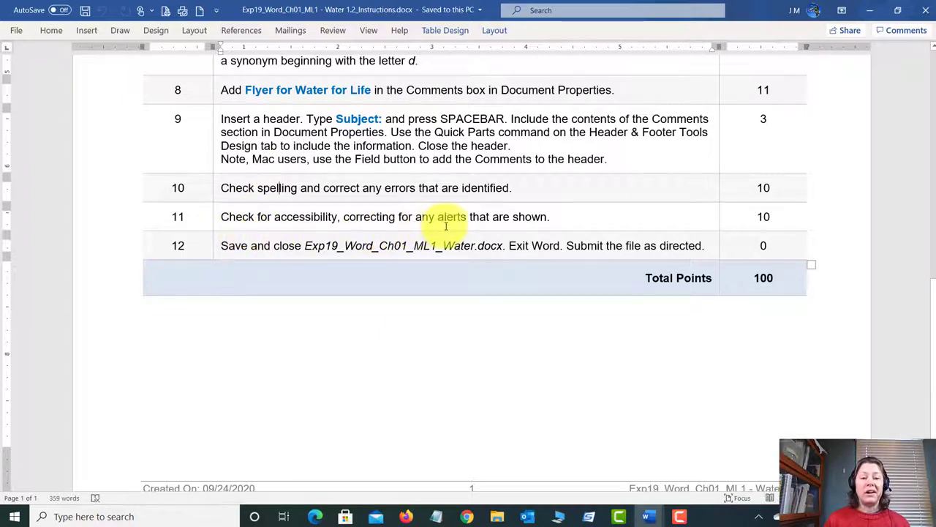
pyautogui.click(654, 520)
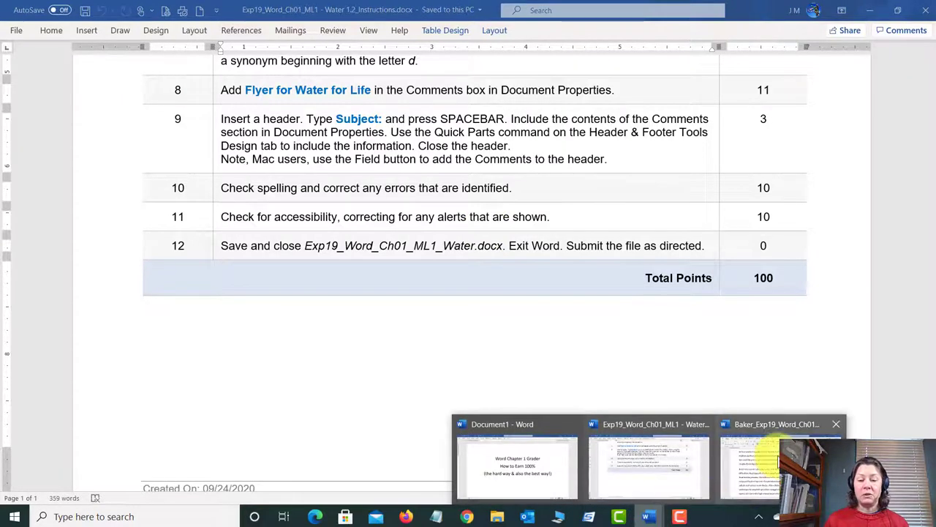
pyautogui.click(778, 460)
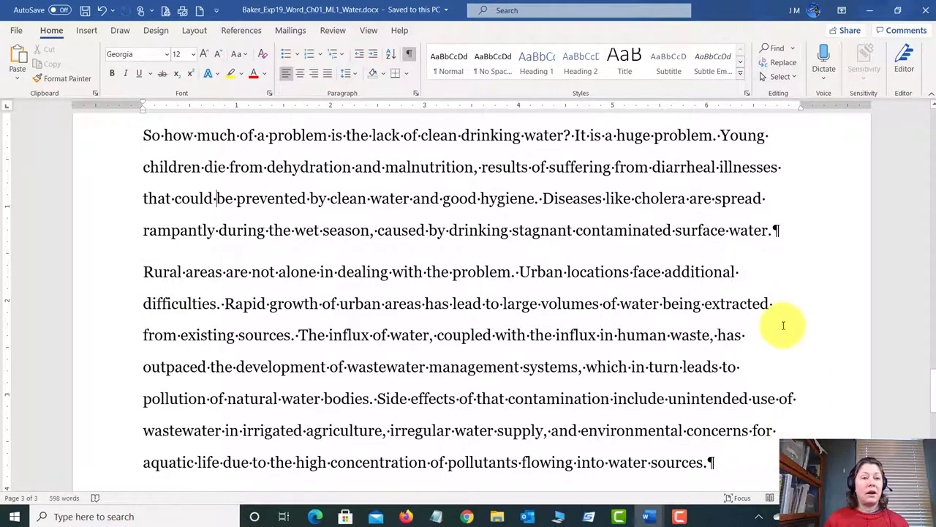
# - Run the accessibility check, select Text Box 1 under the "Image or object not inline" error, and read the steps to fix it
pyautogui.click(333, 32)
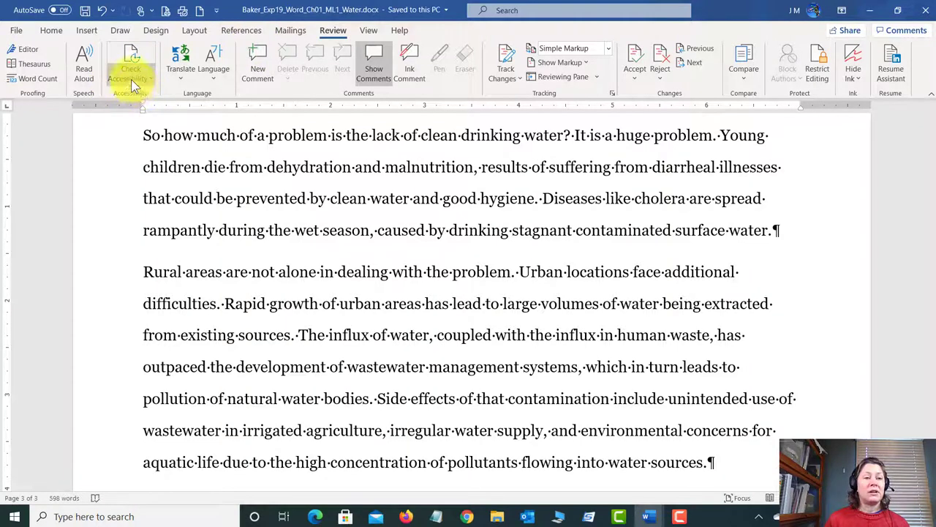
pyautogui.click(131, 79)
pyautogui.click(130, 110)
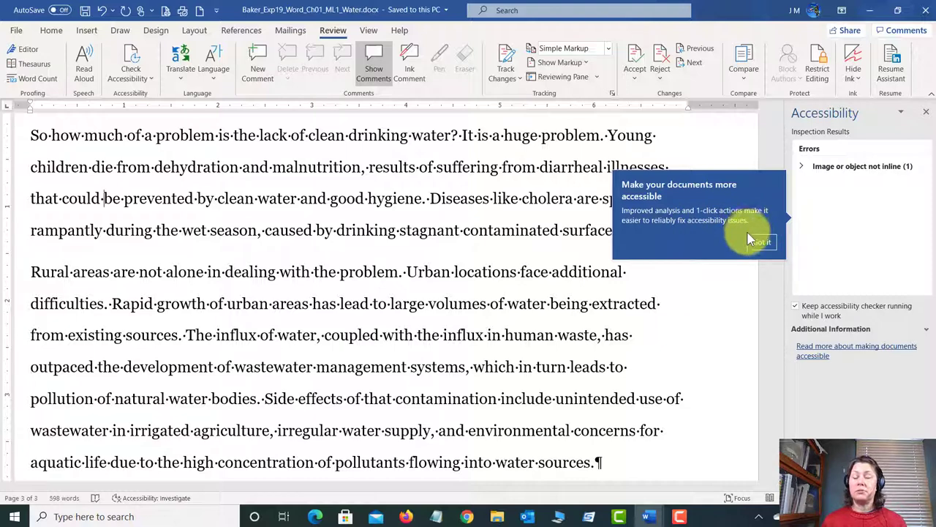
pyautogui.click(762, 243)
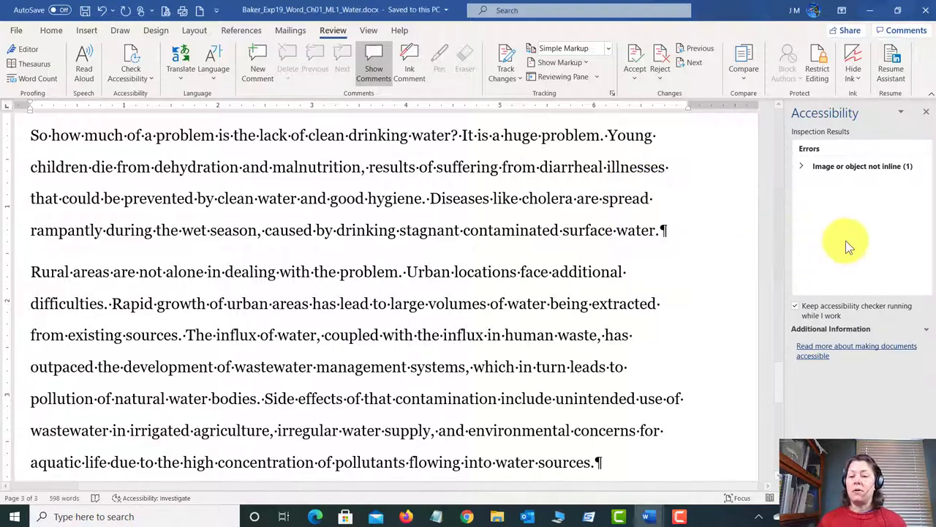
pyautogui.click(870, 168)
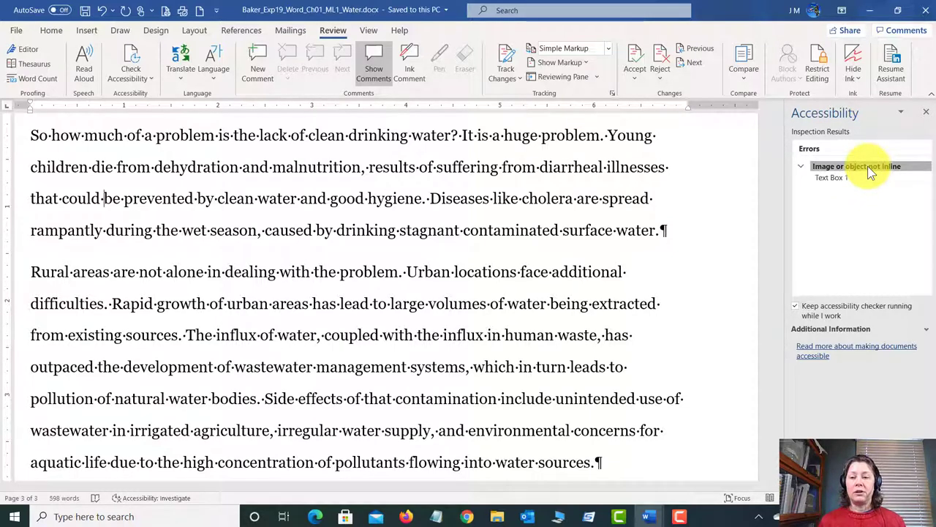
pyautogui.click(839, 178)
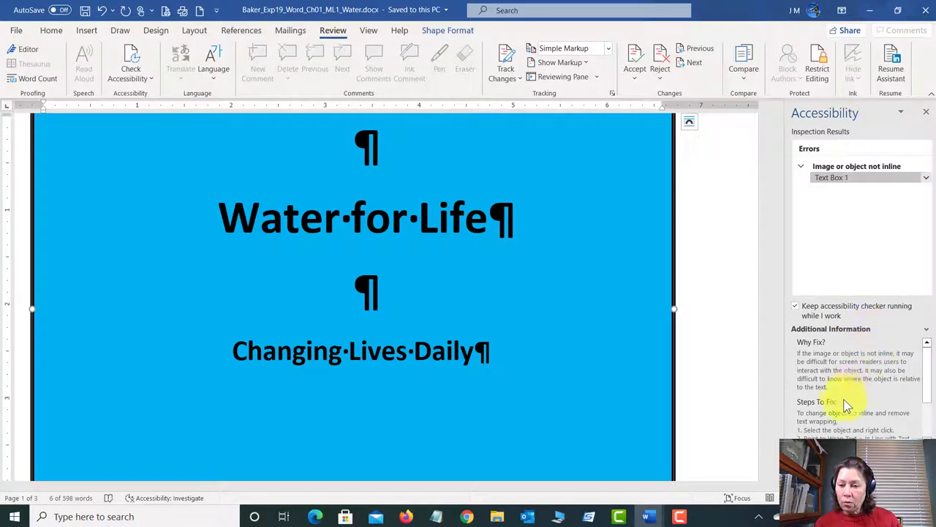
pyautogui.scroll(-1, 843, 412)
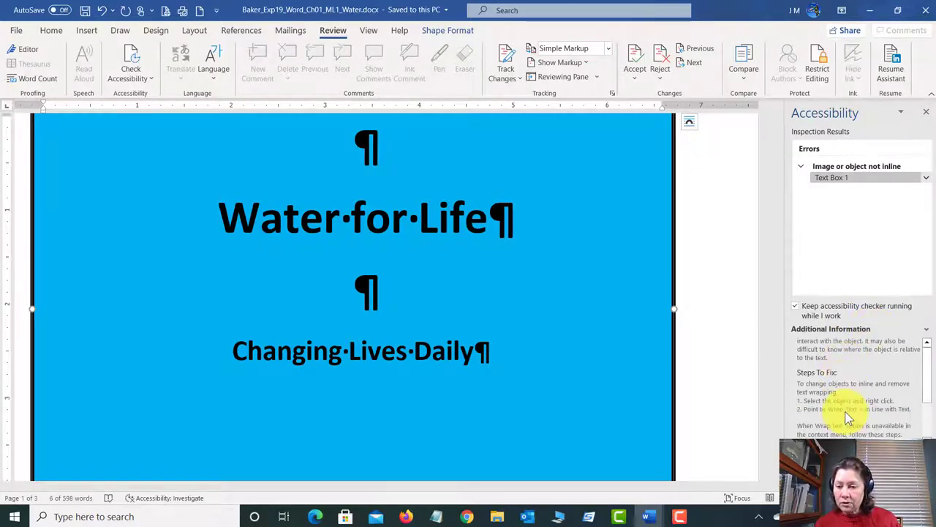
pyautogui.scroll(-1, 854, 407)
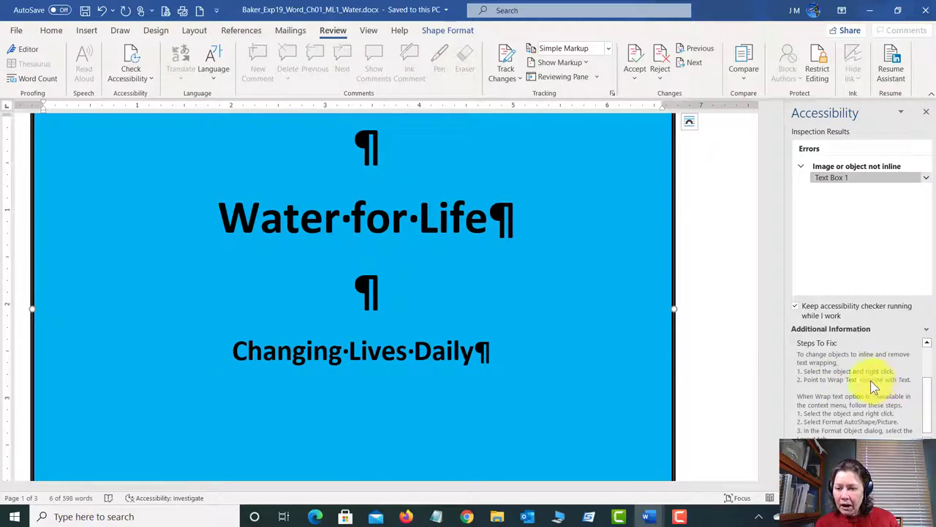
# - Change the text wrapping of the blue "Water for Life" text box to In Line with Text
pyautogui.rightClick(673, 294)
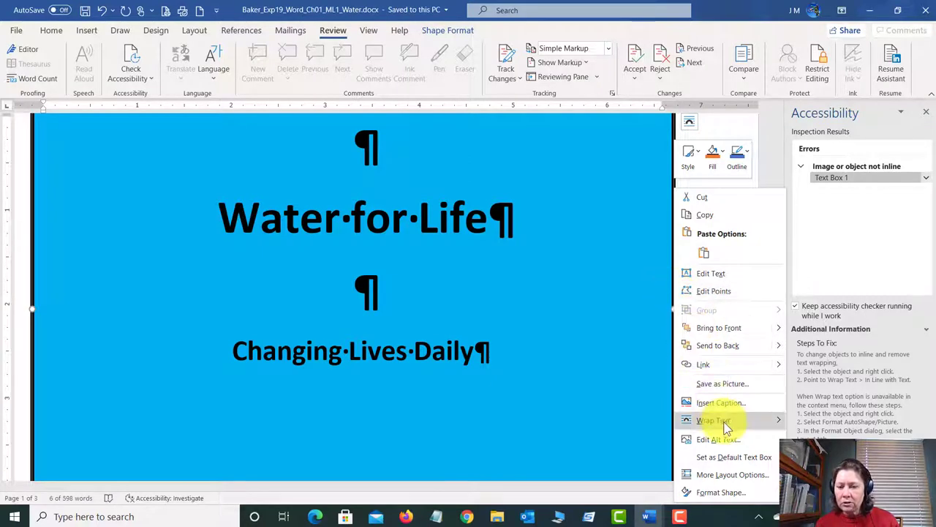
pyautogui.moveTo(726, 428)
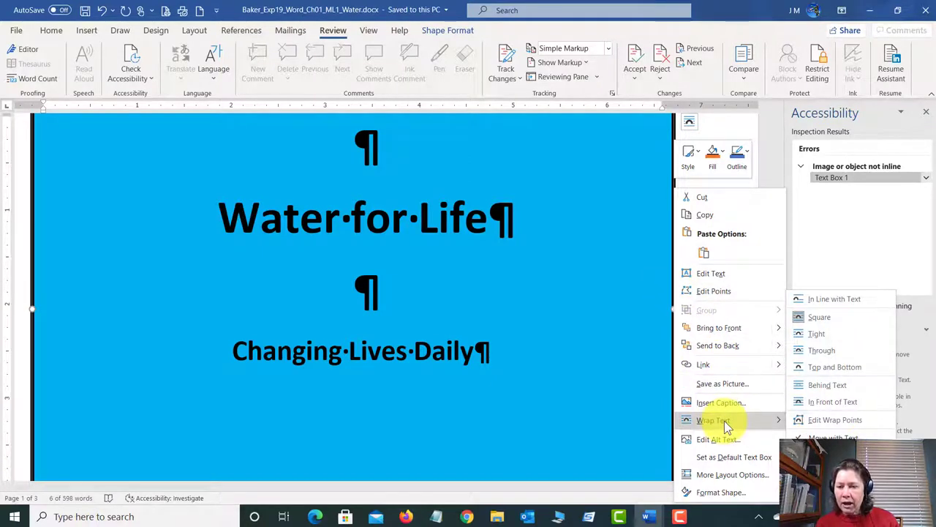
pyautogui.click(843, 299)
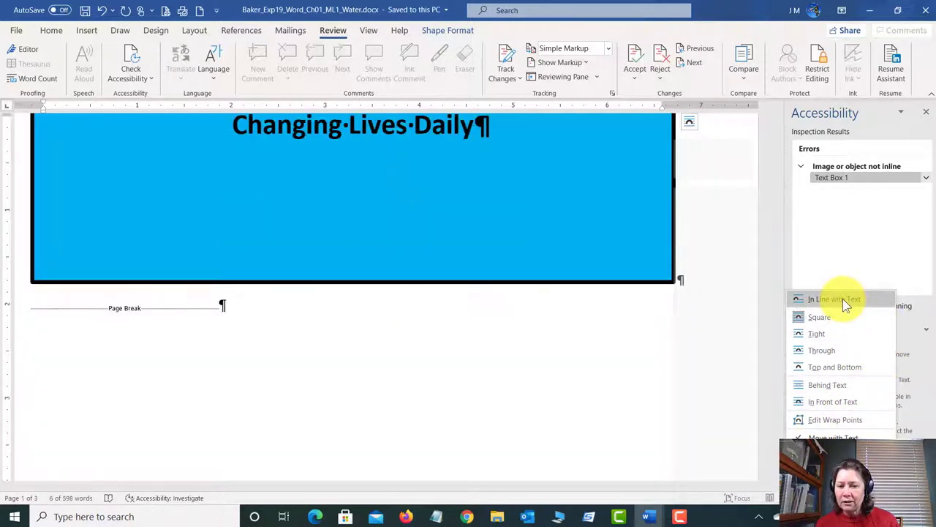
pyautogui.click(843, 298)
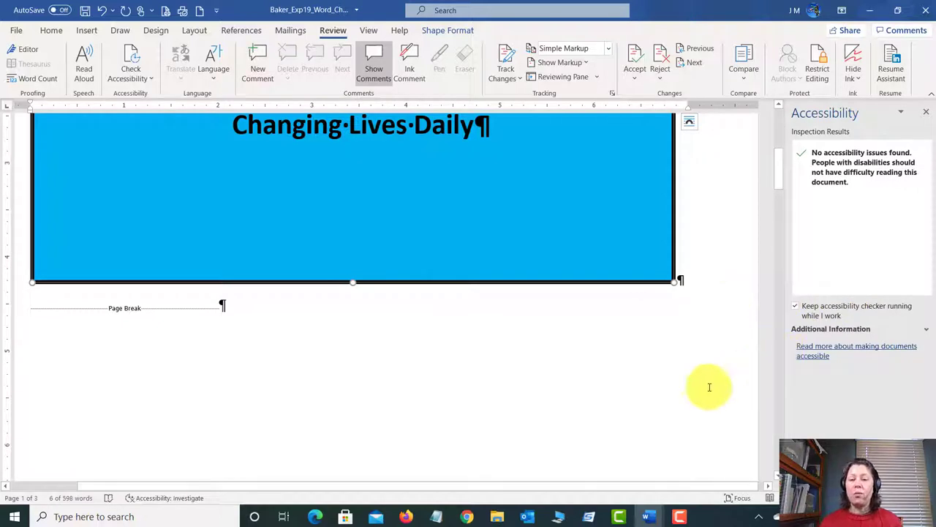
# - Look over the title text box on page 1, and save and close the Water document
pyautogui.scroll(4, 679, 327)
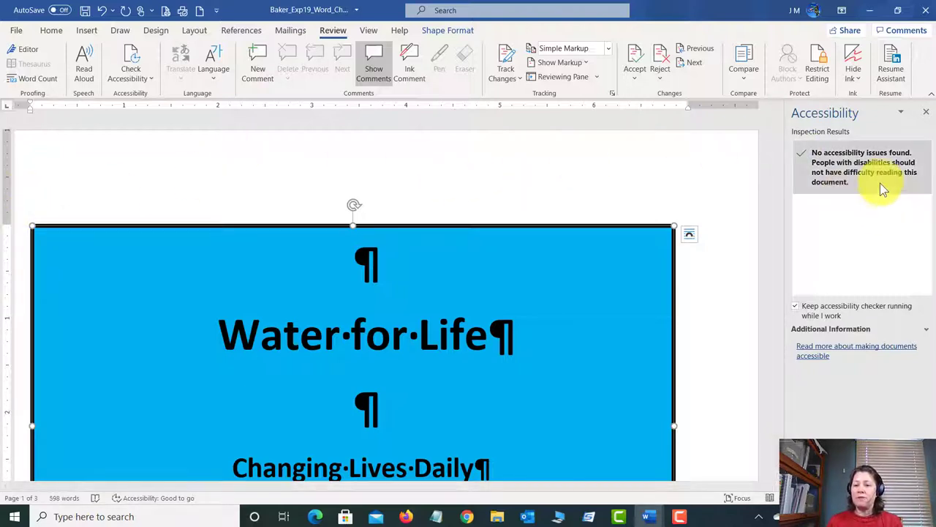
pyautogui.click(84, 10)
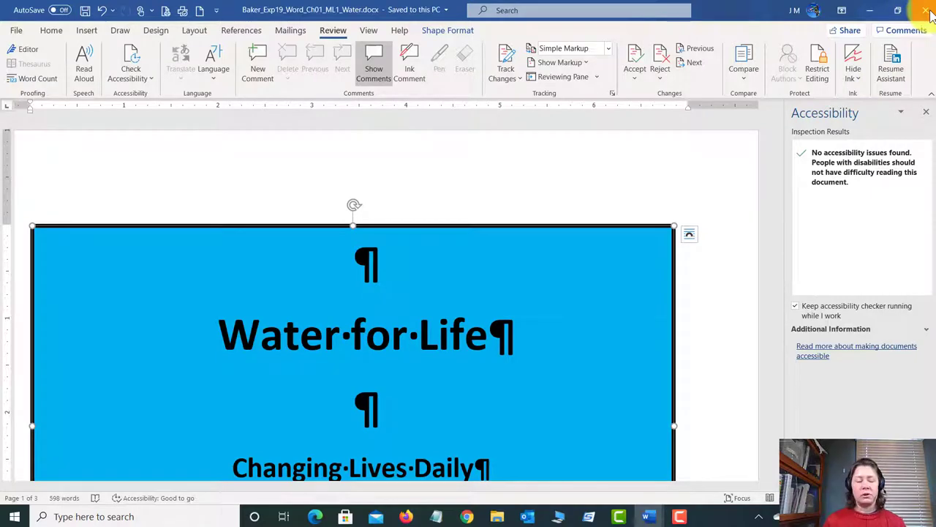
pyautogui.click(927, 11)
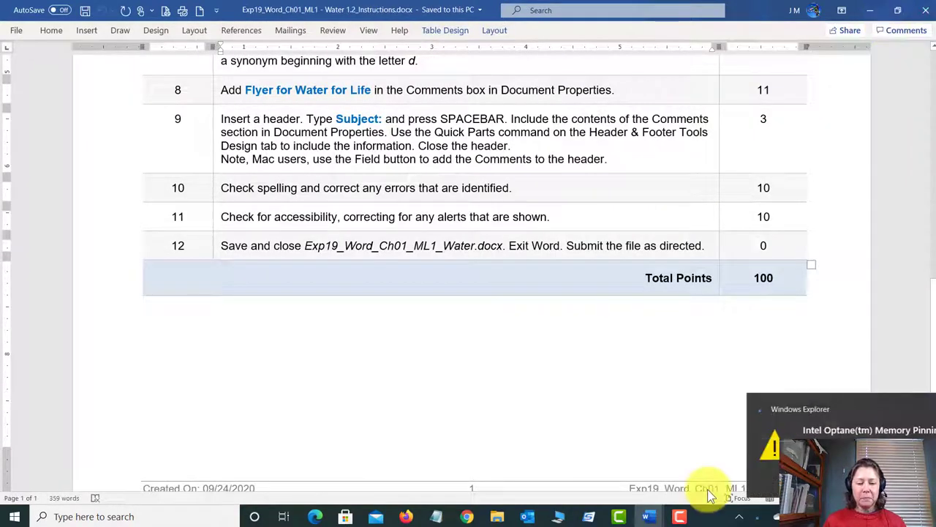
# - Switch to MyLab IT in Chrome, leave the old submission report, and open the Word Chapter 1 Mid-Level 1 - Water assignment from Course Materials
pyautogui.moveTo(470, 518)
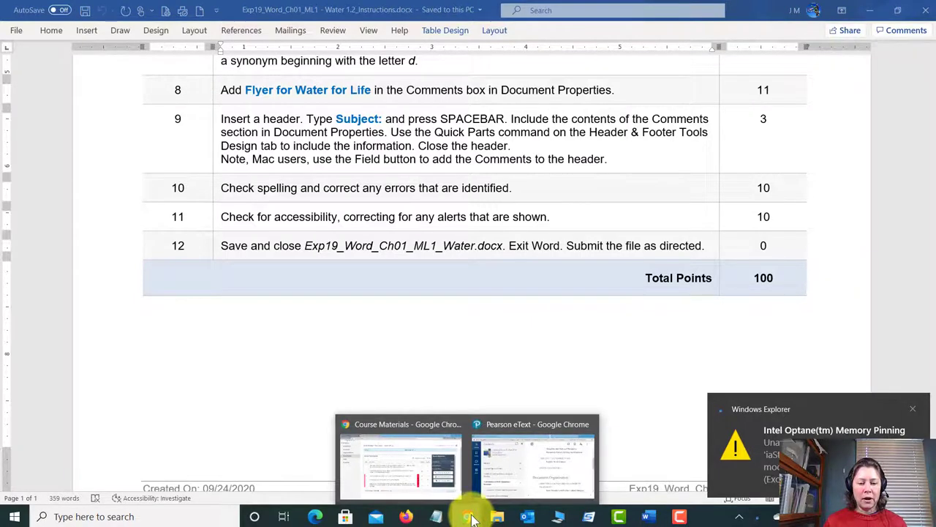
pyautogui.click(419, 468)
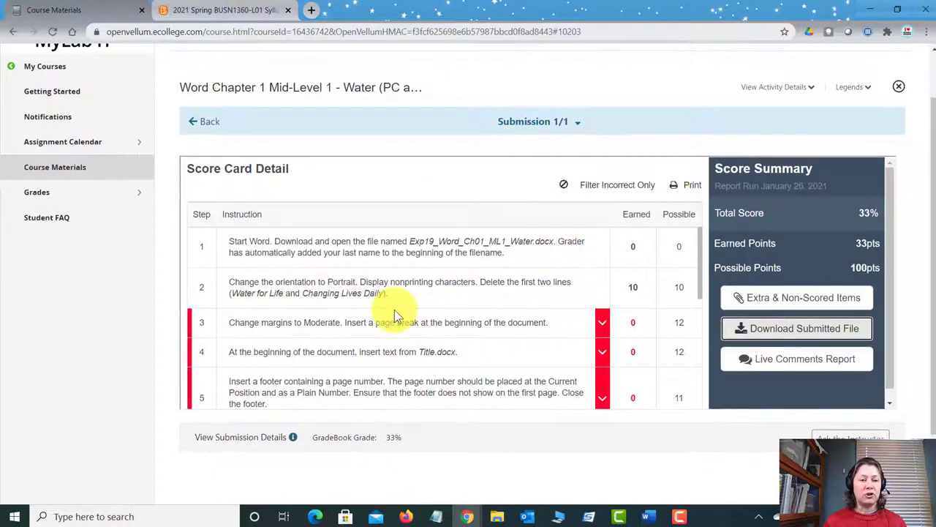
pyautogui.scroll(1, 394, 309)
pyautogui.click(204, 182)
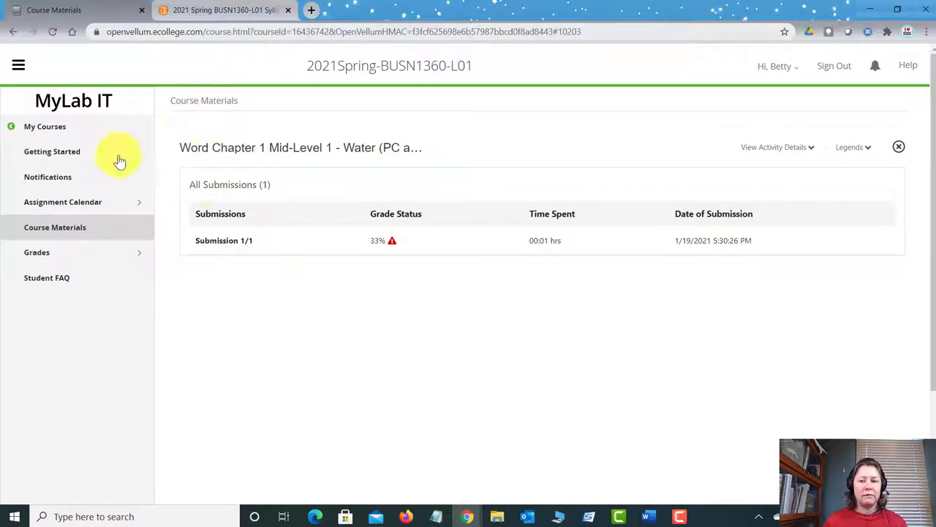
pyautogui.click(82, 233)
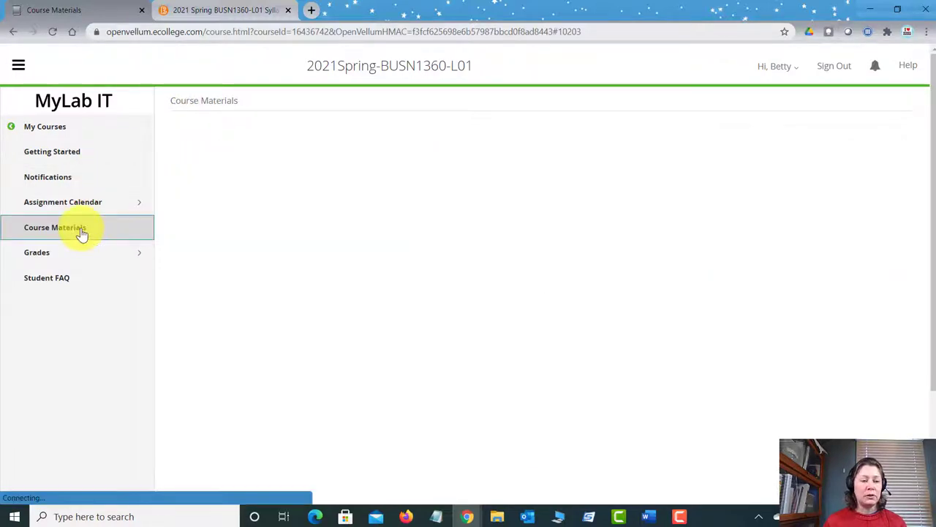
pyautogui.scroll(-1, 596, 359)
pyautogui.scroll(-1, 597, 358)
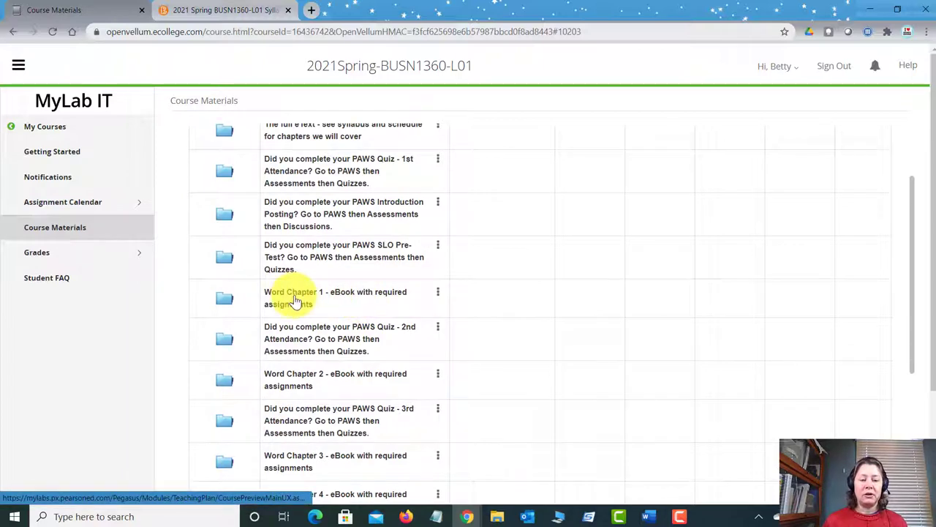
pyautogui.scroll(2, 292, 300)
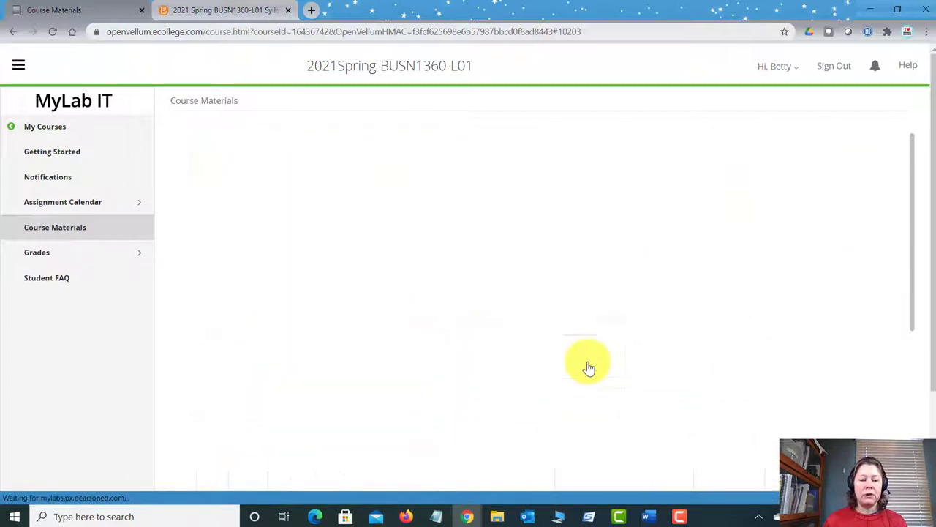
pyautogui.click(402, 399)
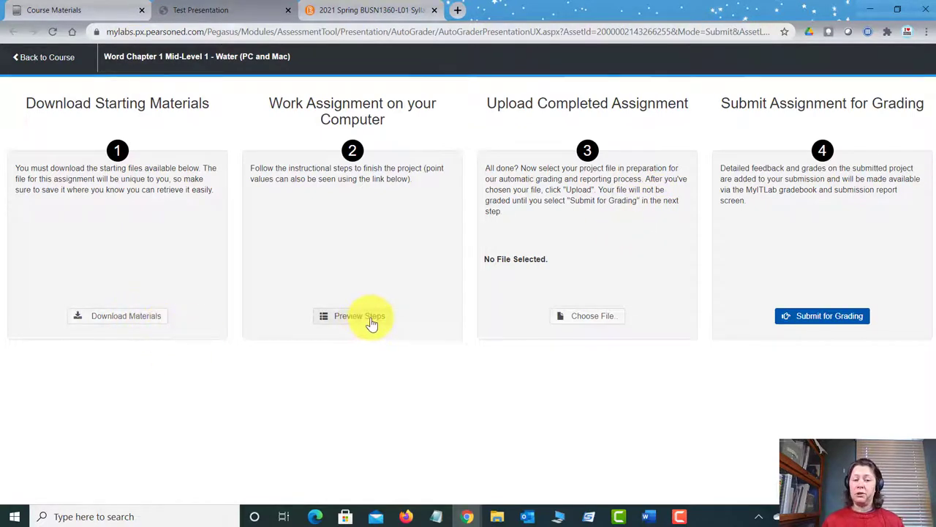
# - Choose the completed Water document from the Word-1 folder on UDISK 12X (E:) as the file to upload
pyautogui.click(594, 322)
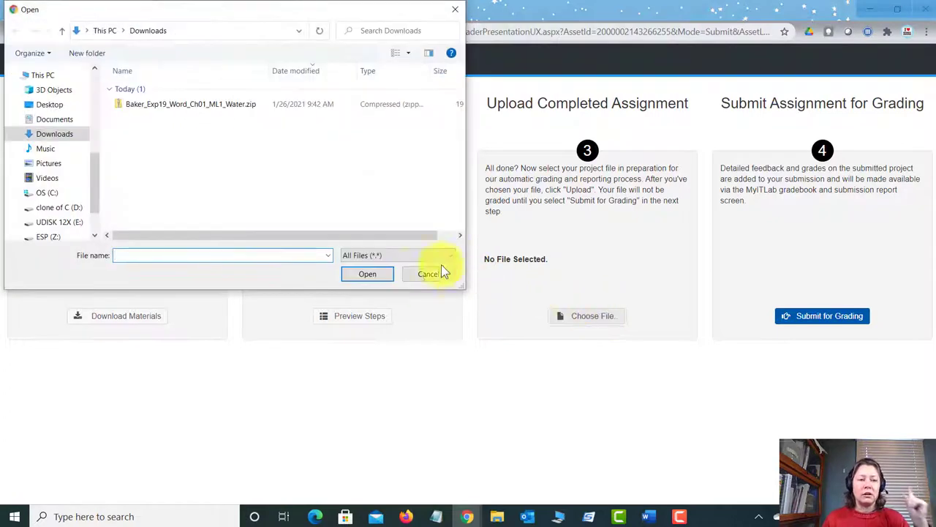
pyautogui.click(74, 224)
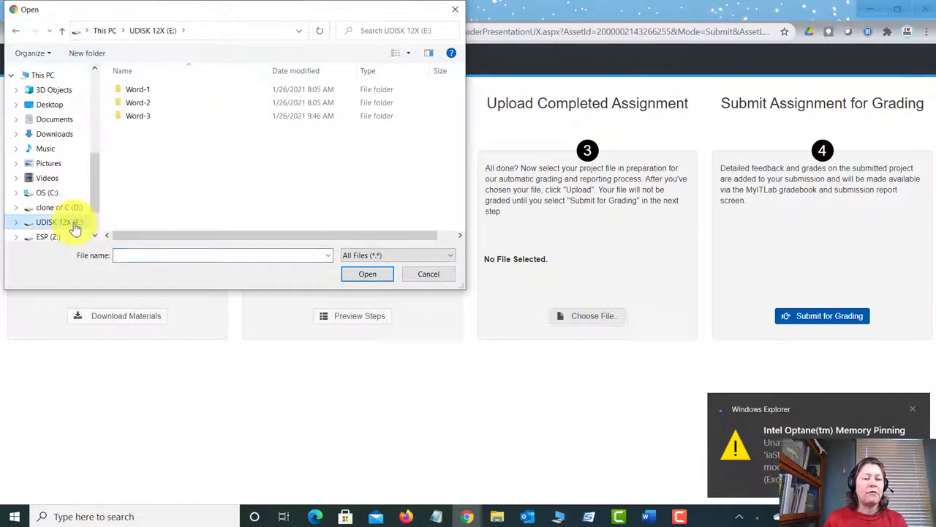
pyautogui.click(148, 93)
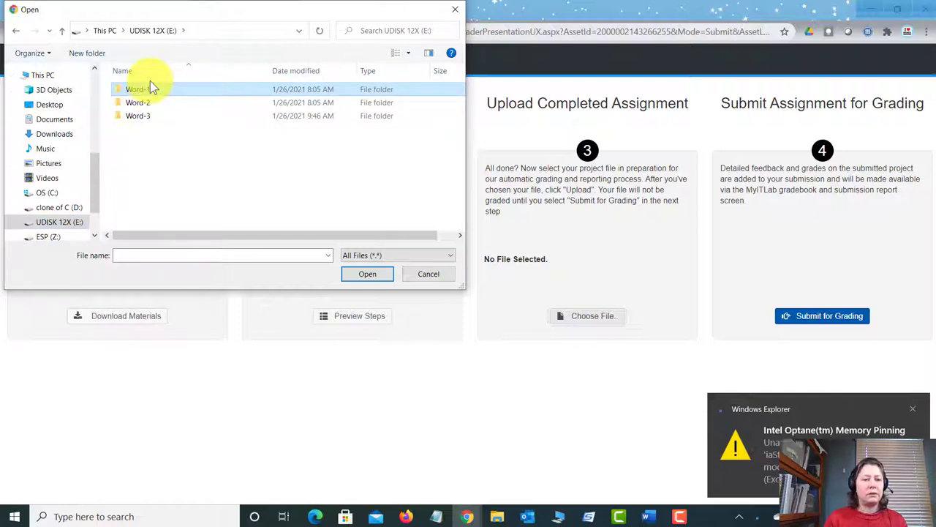
pyautogui.doubleClick(150, 83)
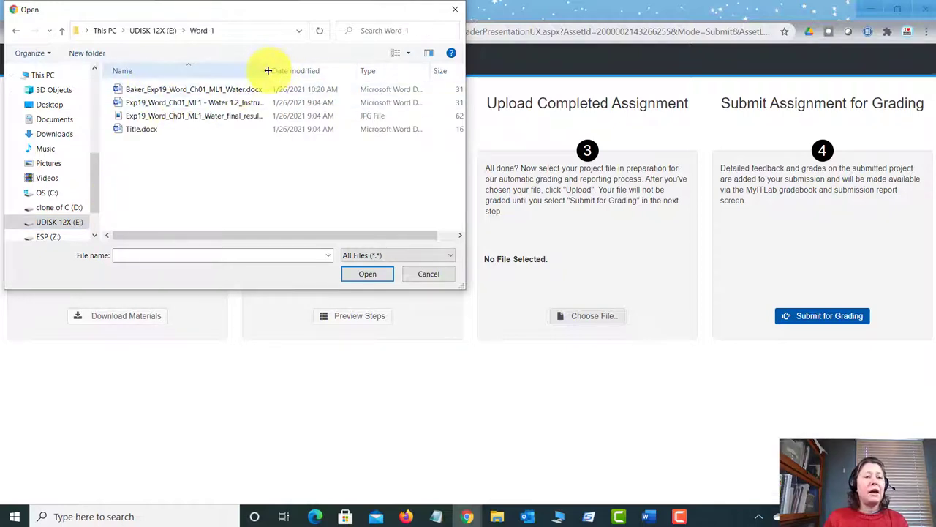
pyautogui.moveTo(270, 70); pyautogui.dragTo(320, 70)
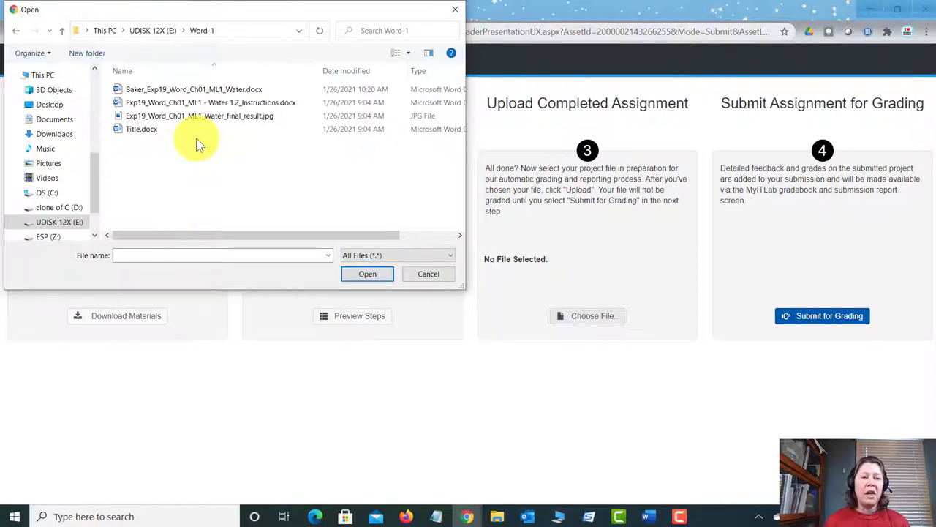
pyautogui.click(136, 92)
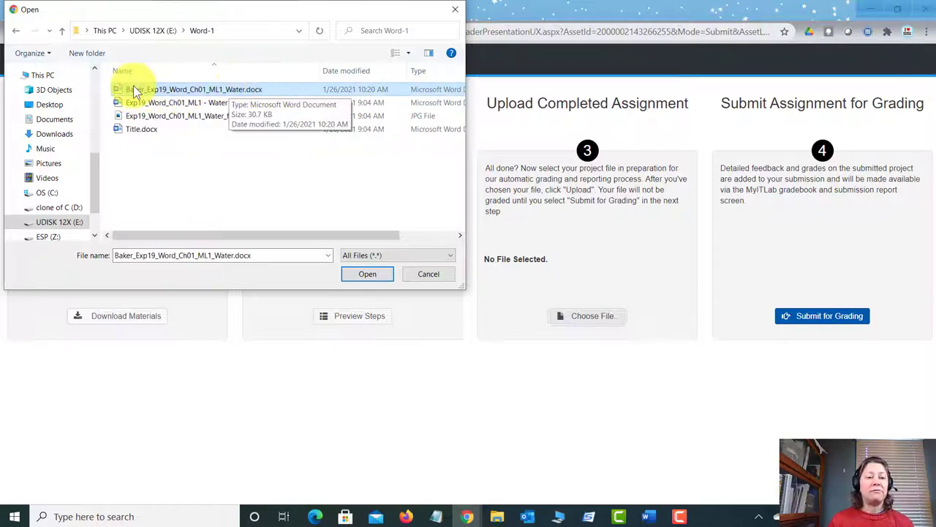
pyautogui.click(369, 275)
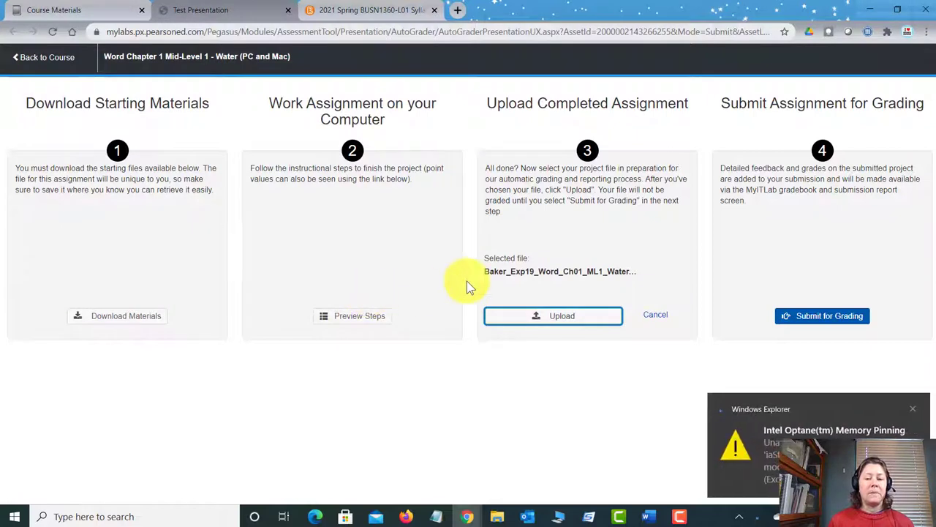
# - Upload the chosen Water document, submit it for grading, and close the assignment
pyautogui.click(535, 320)
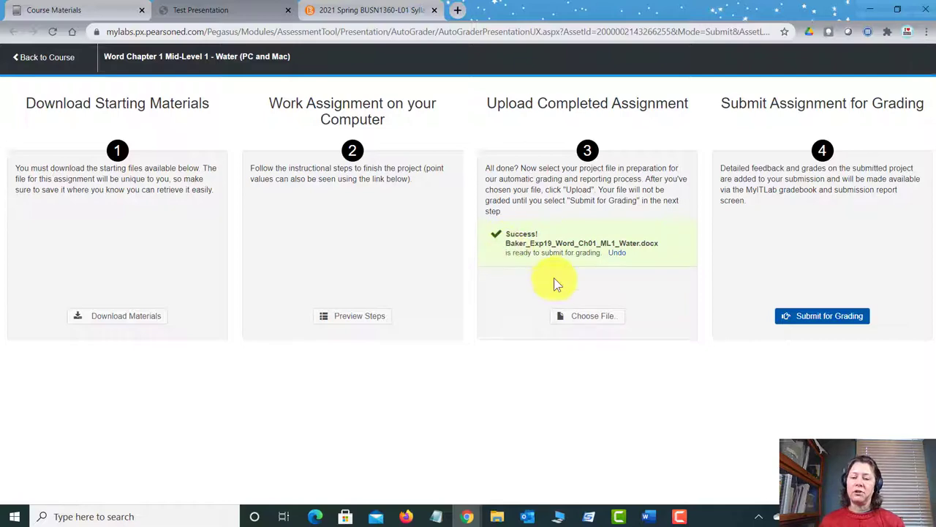
pyautogui.click(828, 321)
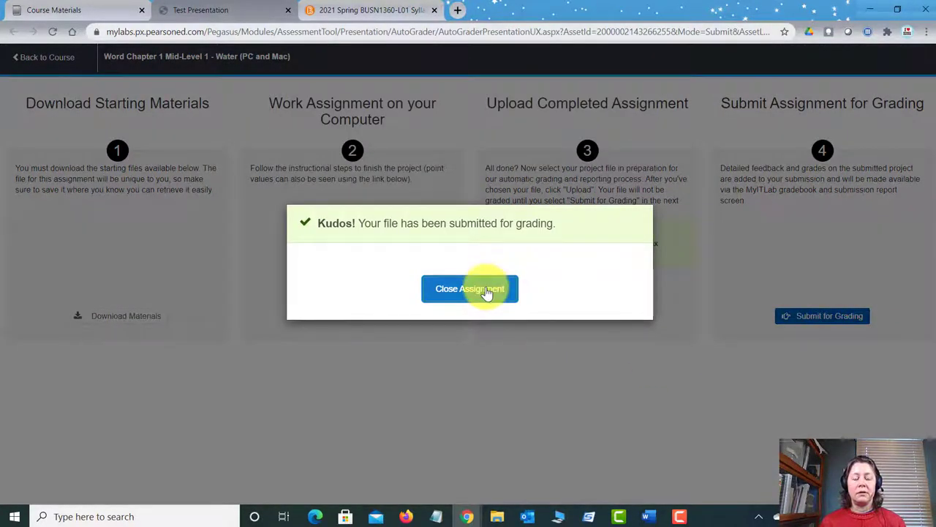
pyautogui.click(486, 292)
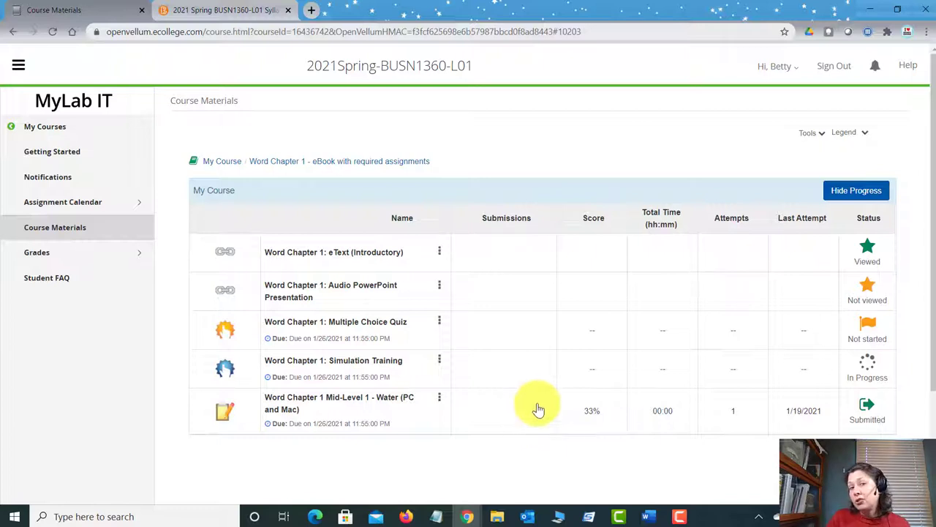
# - View the submissions list for the Word Chapter 1 Mid-Level 1 - Water assignment
pyautogui.click(440, 400)
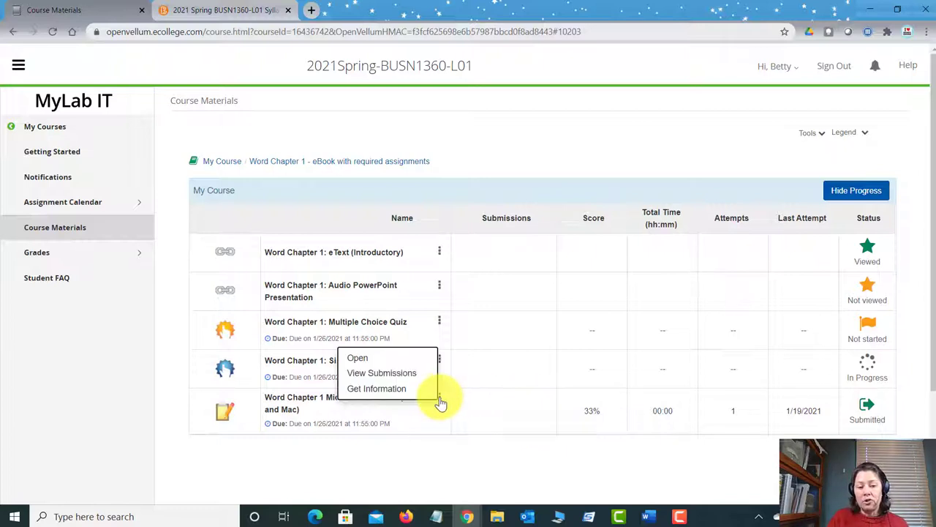
pyautogui.click(409, 375)
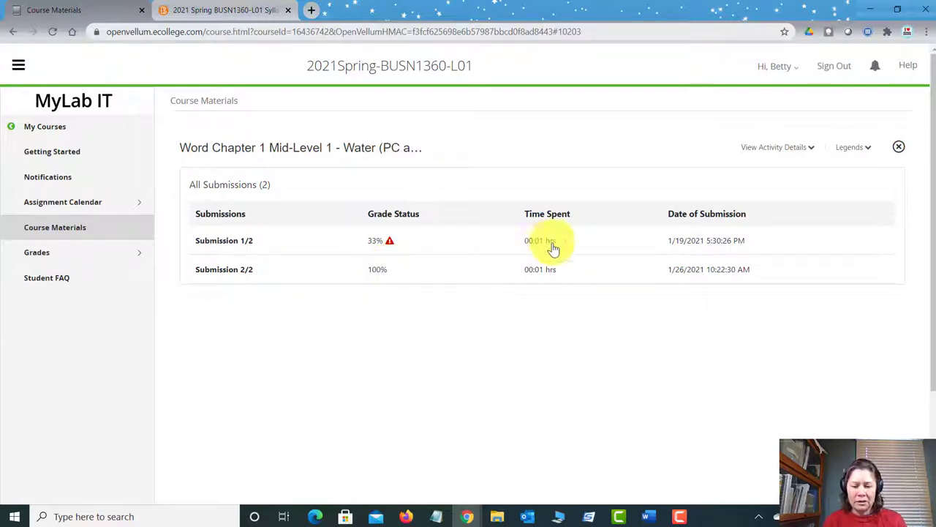
# - Switch to Word and reopen the completed Water document from the Word-1 folder on E: in the recent documents
pyautogui.moveTo(647, 518)
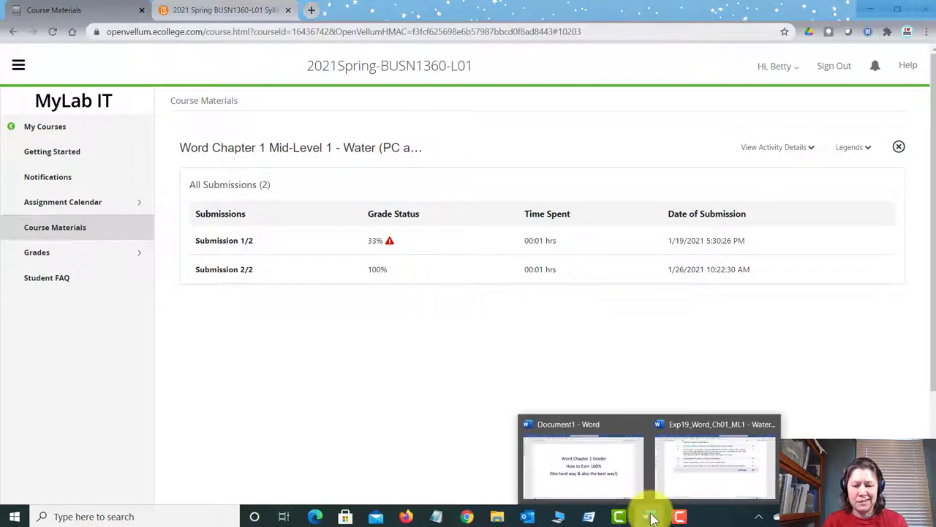
pyautogui.click(680, 475)
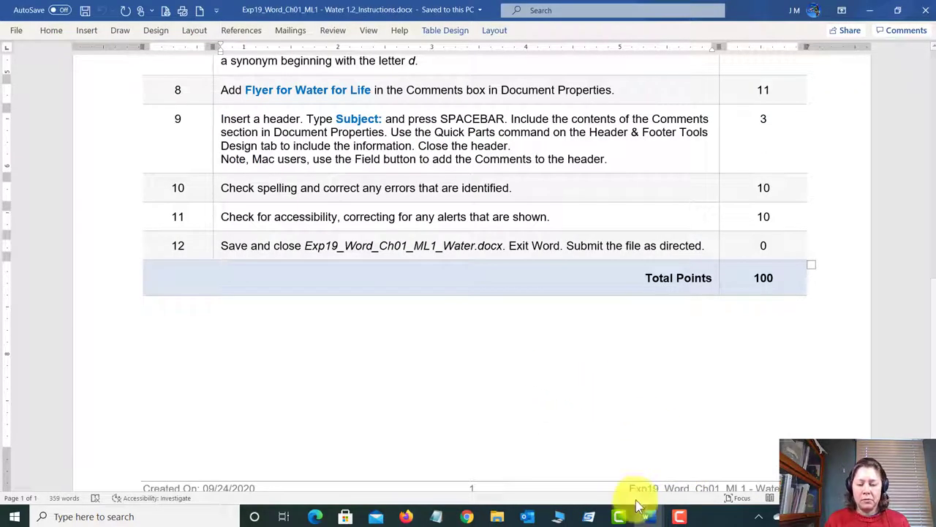
pyautogui.click(16, 31)
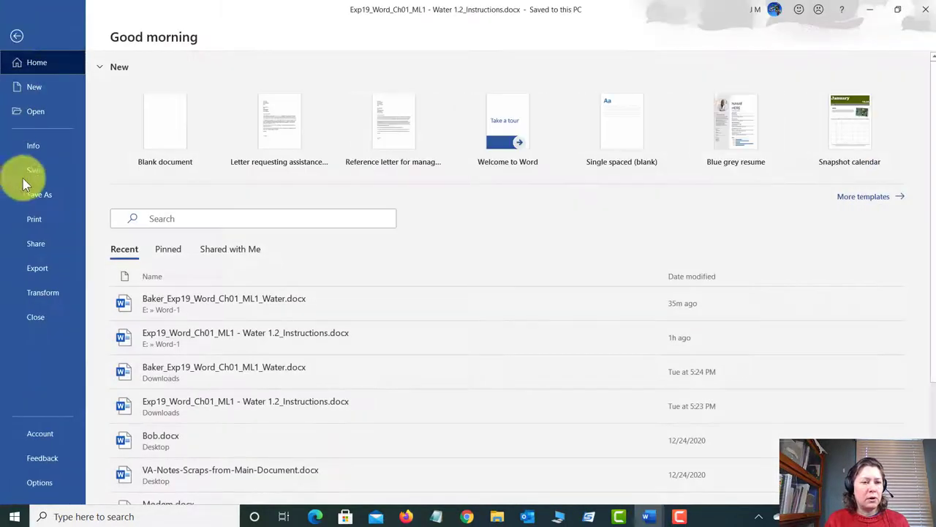
pyautogui.click(35, 114)
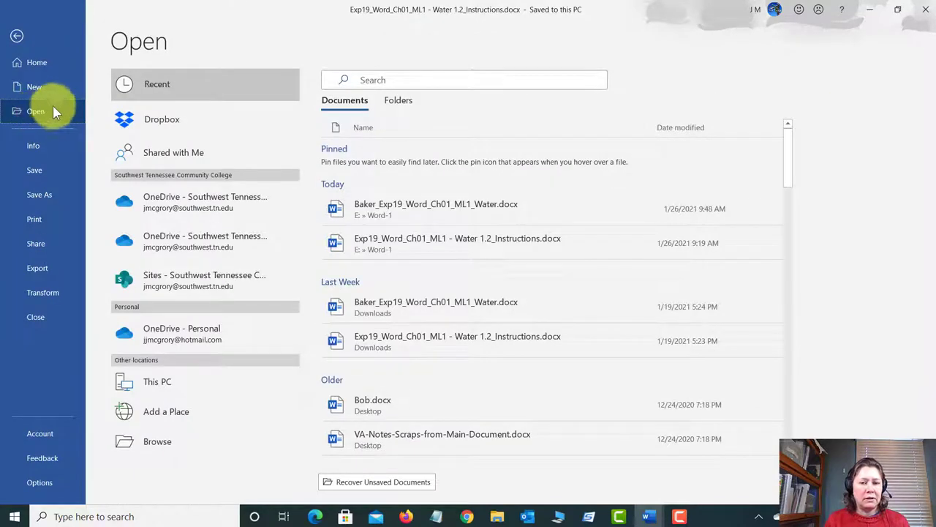
pyautogui.click(479, 207)
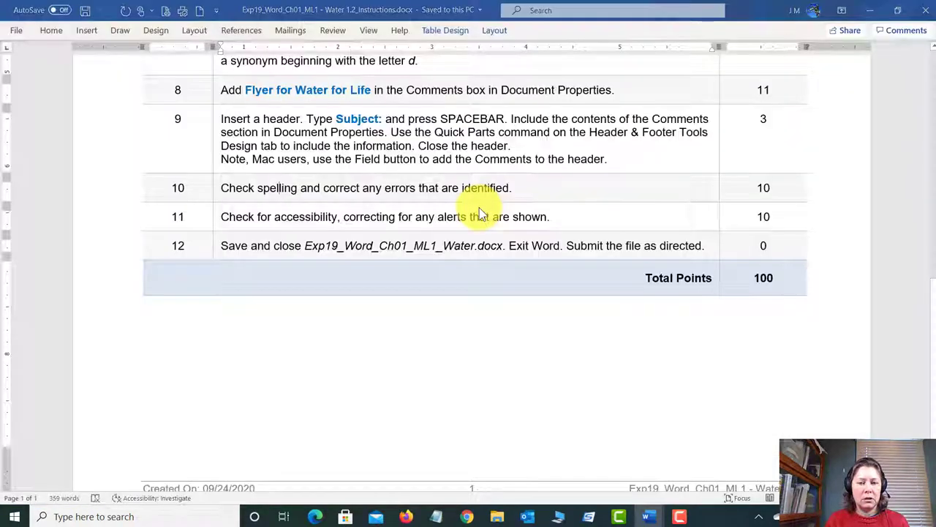
# - Delete the page break below the blue title text box on page 1
pyautogui.scroll(-8, 505, 243)
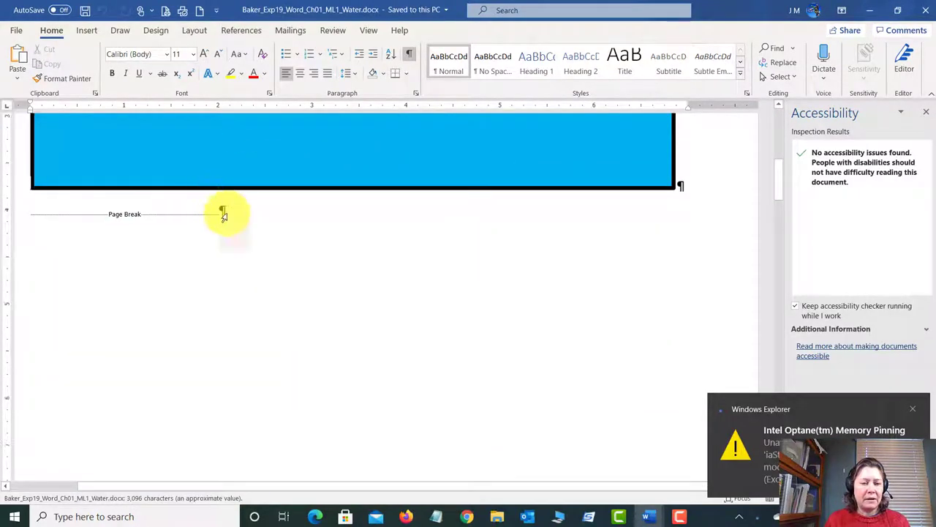
pyautogui.scroll(6, 223, 212)
pyautogui.scroll(-3, 223, 247)
pyautogui.scroll(-3, 222, 253)
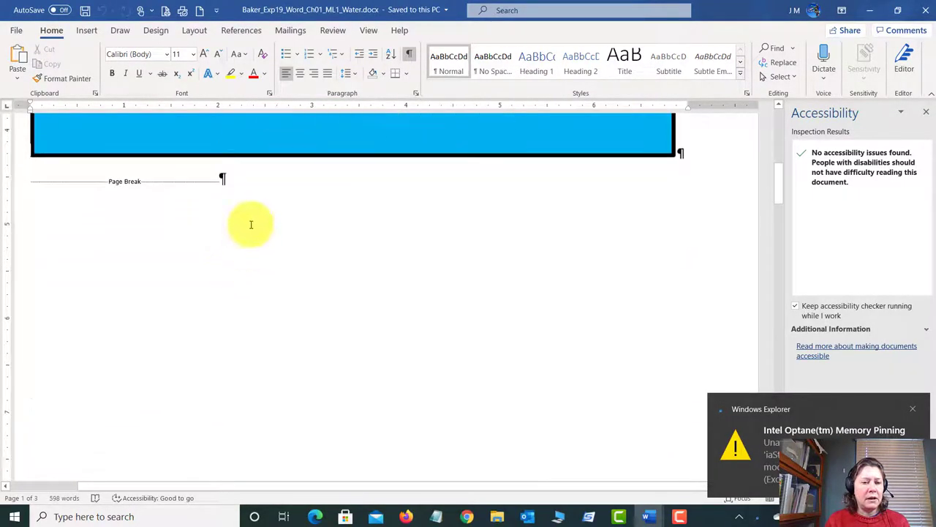
pyautogui.click(241, 184)
pyautogui.press('BackSpace')
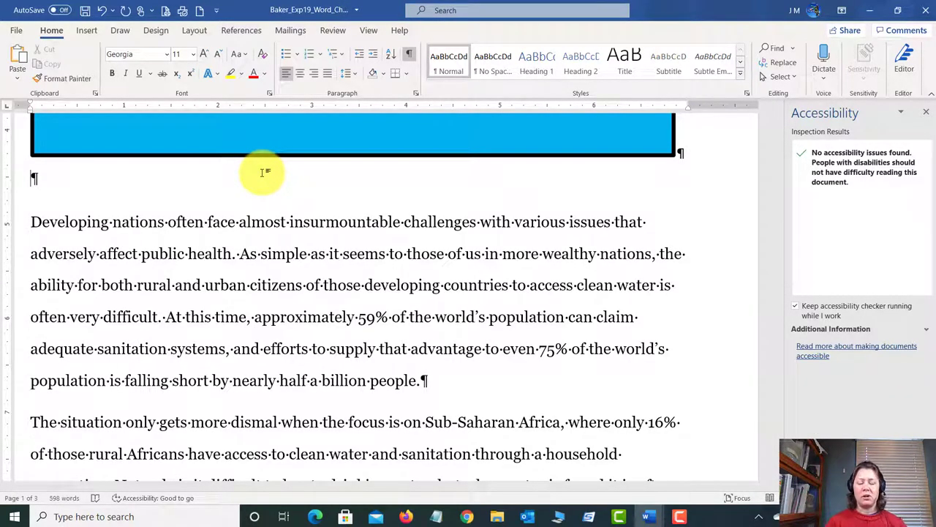
# - Add blank paragraphs below the title text box until the body text moves onto page 2, and save and close the document
pyautogui.press('Return')
pyautogui.press('Return')
pyautogui.press('Return')
pyautogui.press('Return')
pyautogui.press('Return')
pyautogui.press('Return')
pyautogui.press('Return')
pyautogui.press('Return')
pyautogui.press('Return')
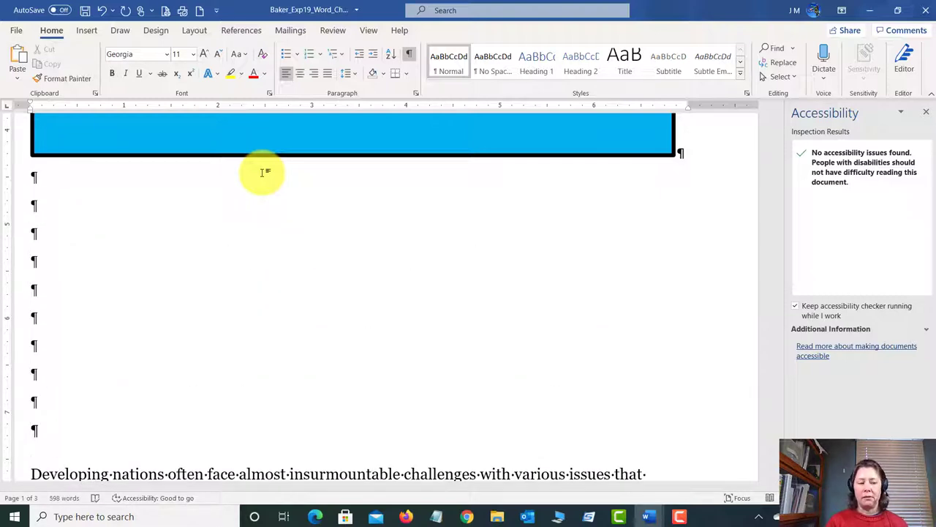
pyautogui.press('Return')
pyautogui.press('Return')
pyautogui.press('Return')
pyautogui.press('Return')
pyautogui.press('Return')
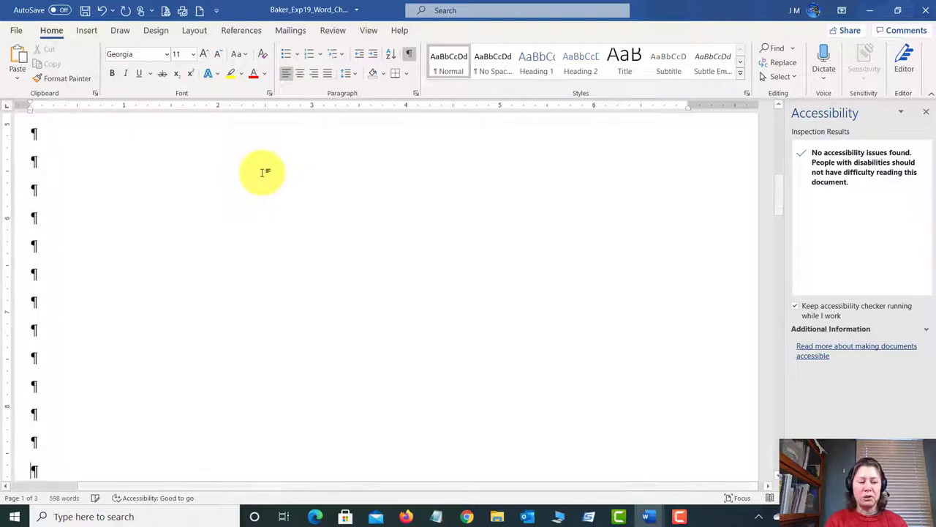
pyautogui.press('Return')
pyautogui.press('Return')
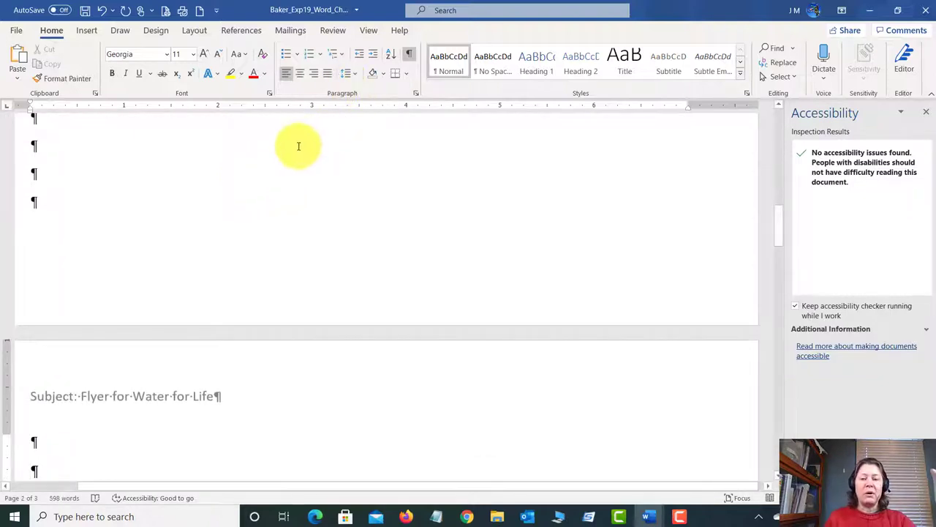
pyautogui.click(86, 13)
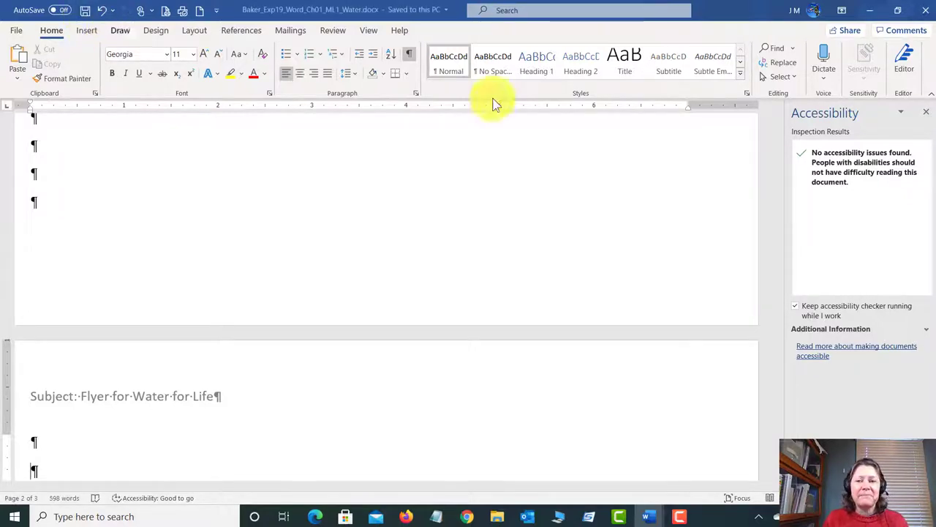
pyautogui.click(926, 10)
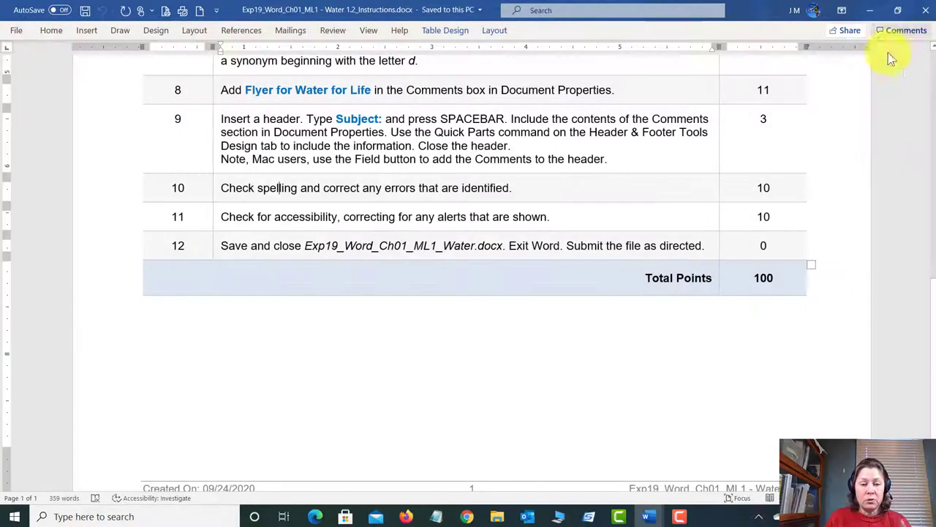
# - Switch to MyLab IT in Chrome, return to Course Materials, and open the Word Chapter 1 Mid-Level 1 - Water assignment for another attempt
pyautogui.moveTo(468, 518)
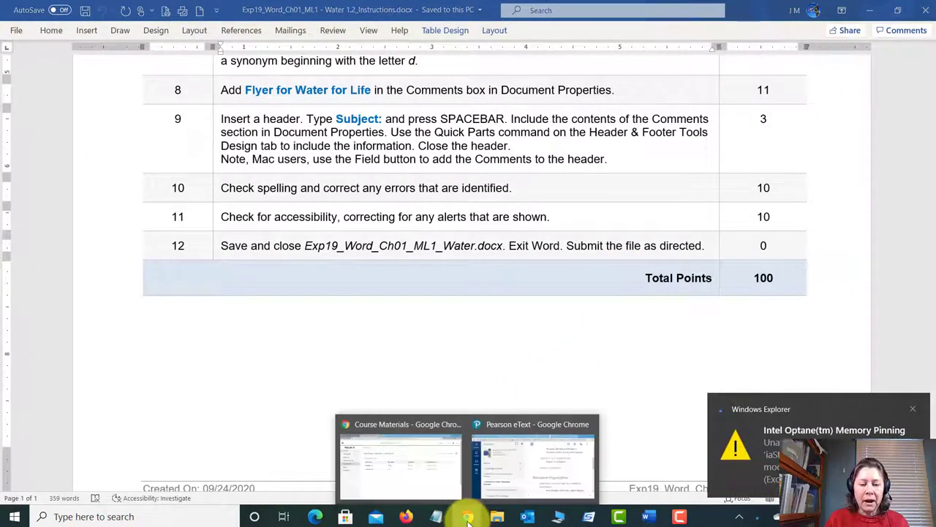
pyautogui.click(401, 463)
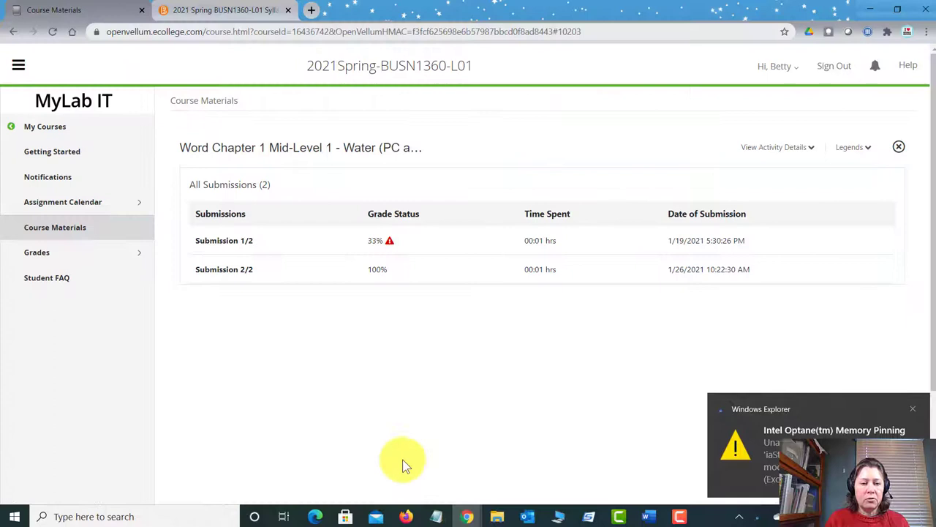
pyautogui.click(93, 233)
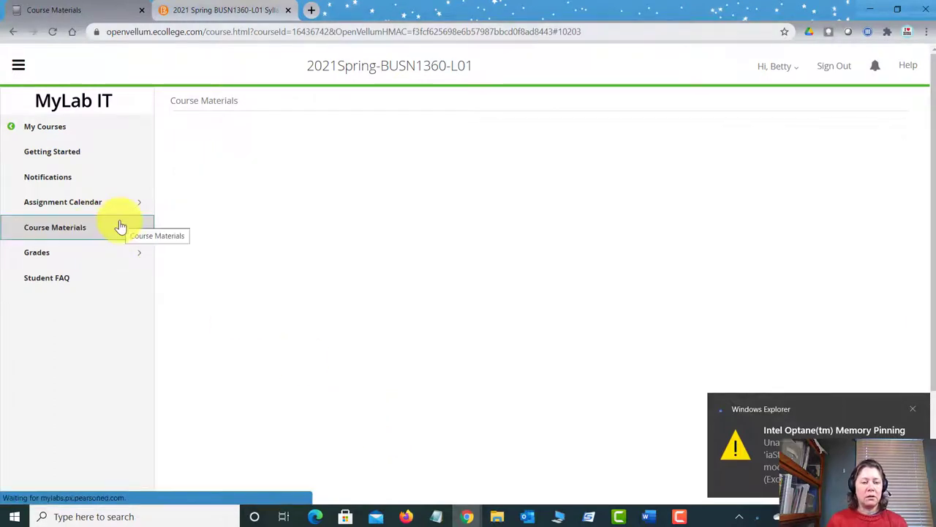
pyautogui.scroll(-3, 310, 300)
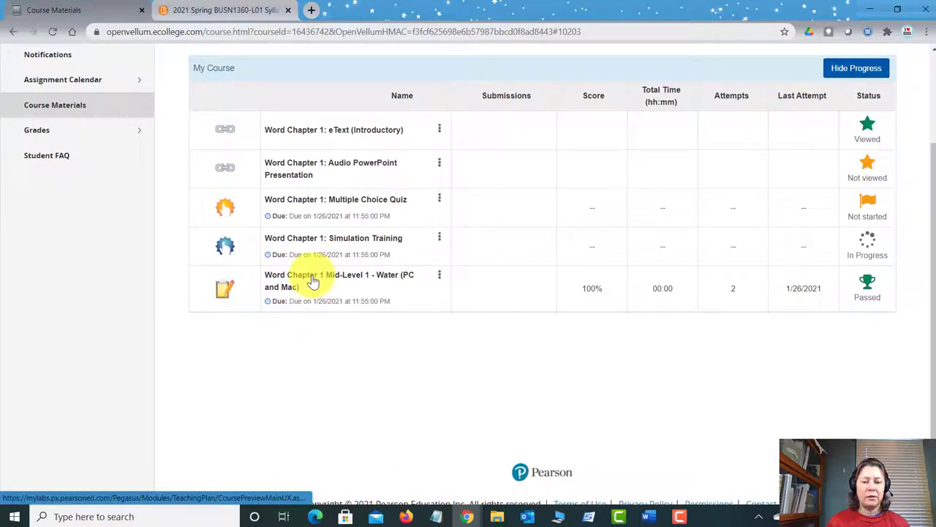
pyautogui.click(619, 295)
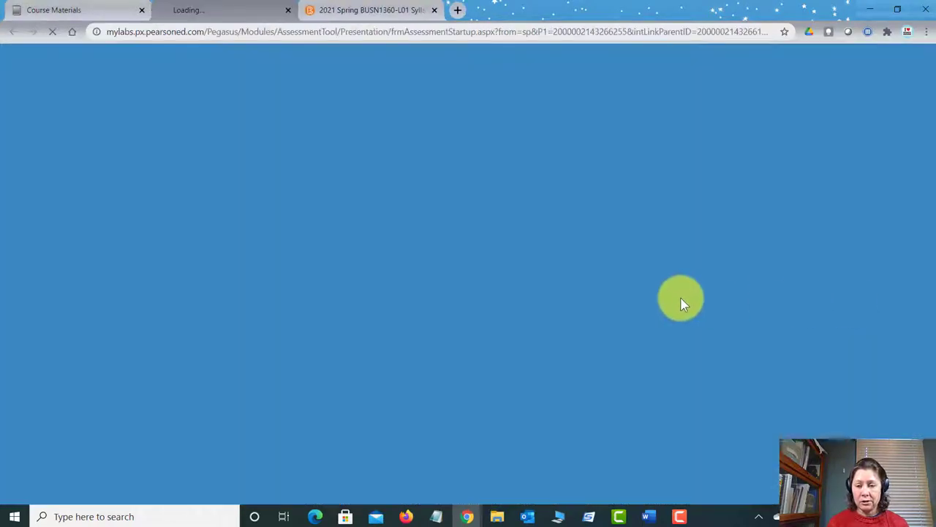
pyautogui.click(109, 10)
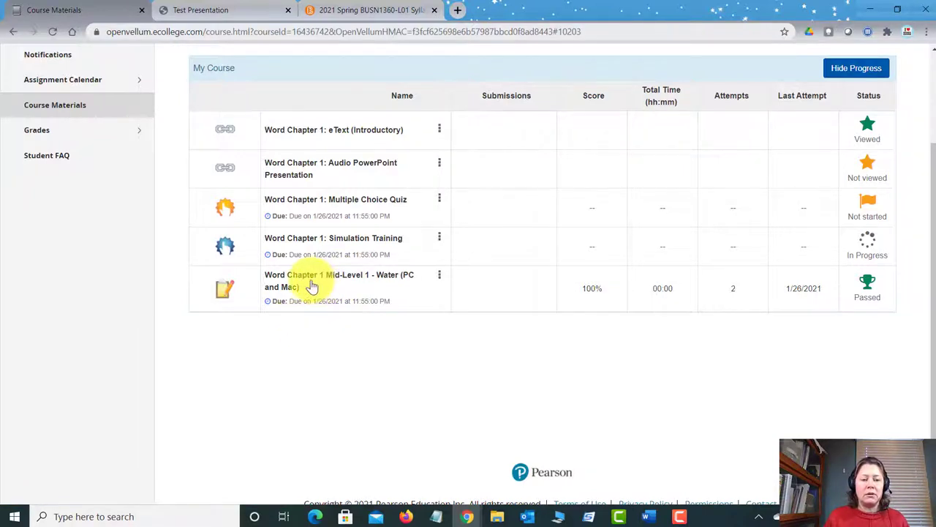
pyautogui.click(216, 284)
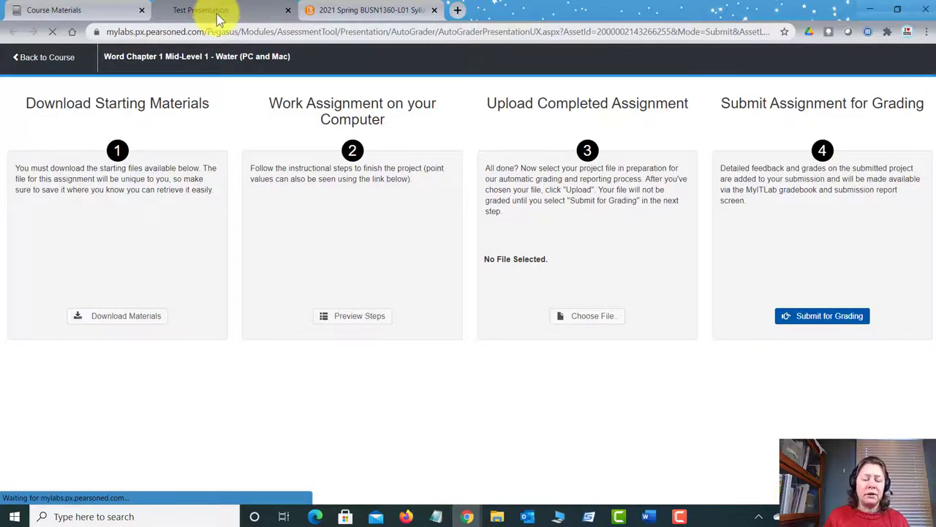
# - Upload the edited Water document from the Word-1 folder, submit it for grading, and close the assignment
pyautogui.click(575, 323)
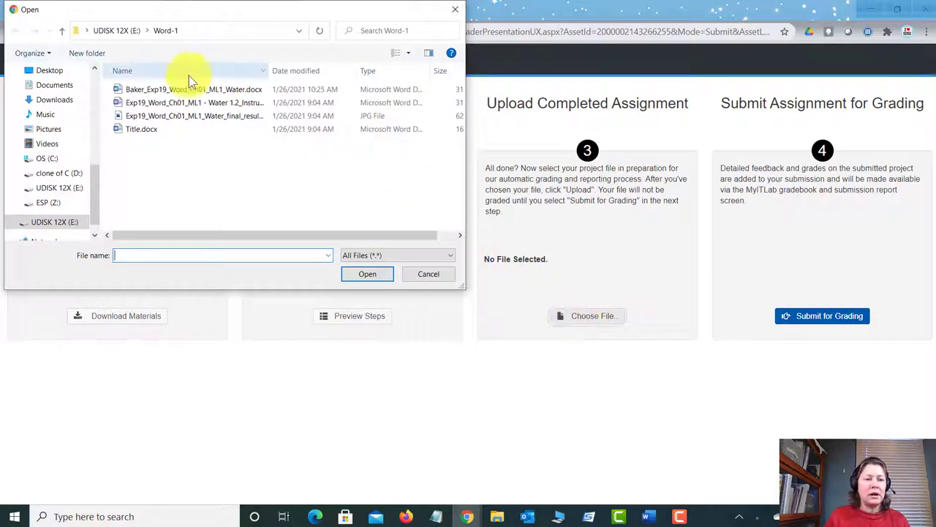
pyautogui.click(132, 91)
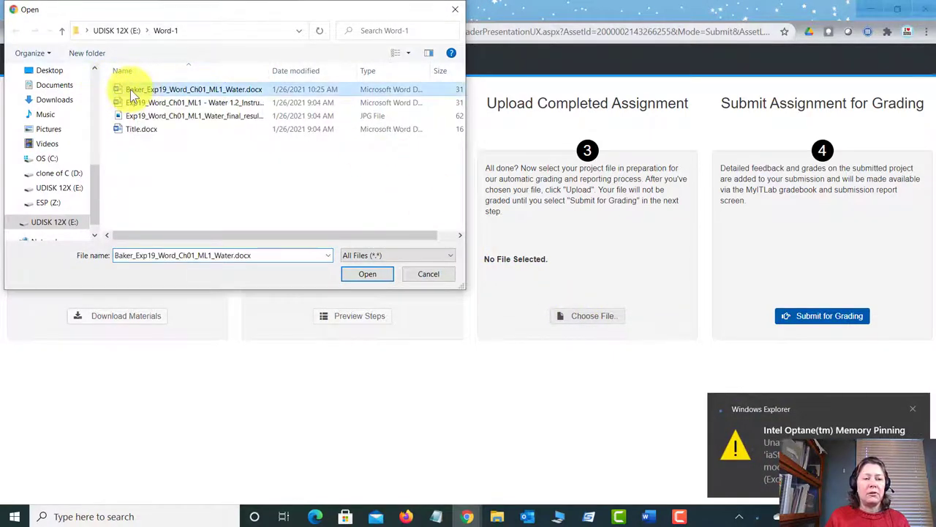
pyautogui.click(373, 273)
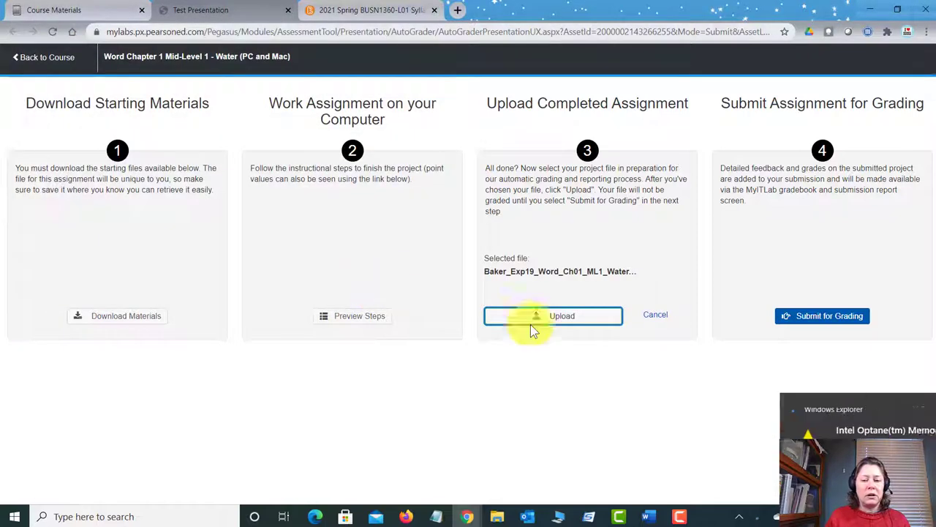
pyautogui.click(567, 320)
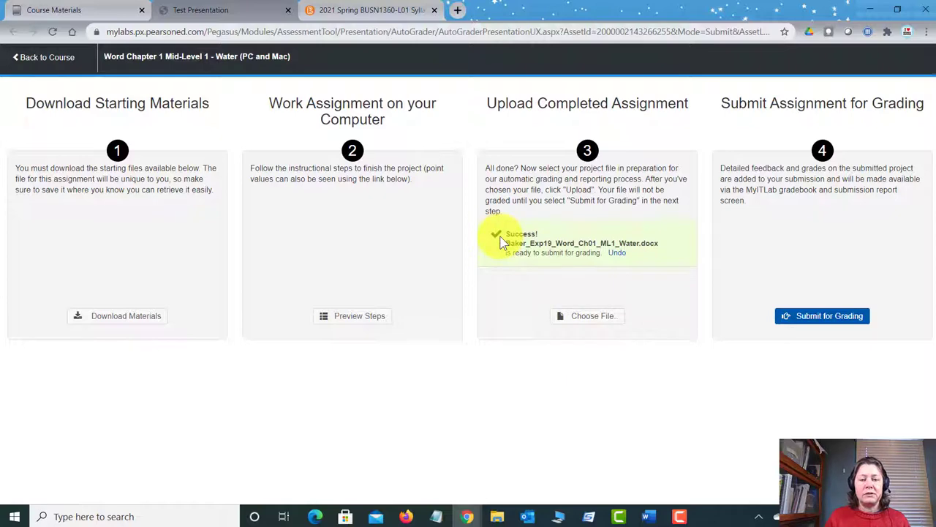
pyautogui.click(848, 315)
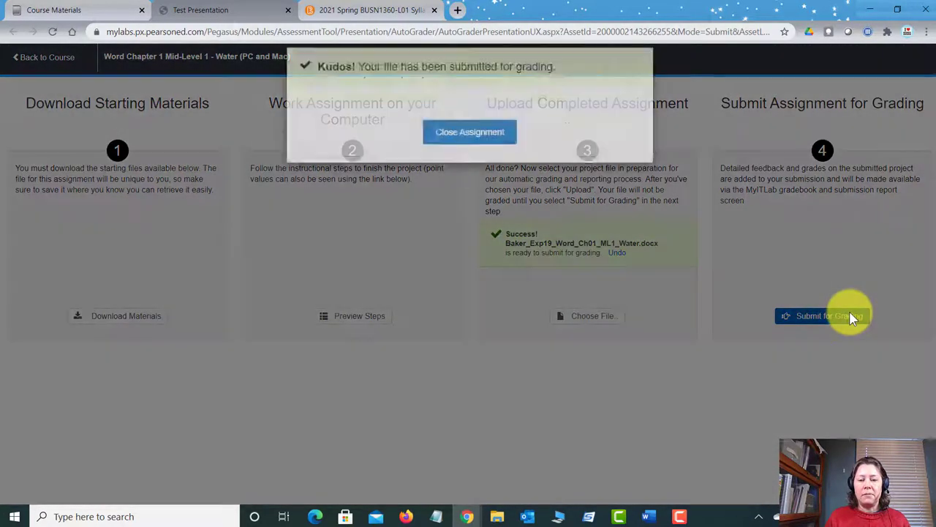
pyautogui.click(470, 289)
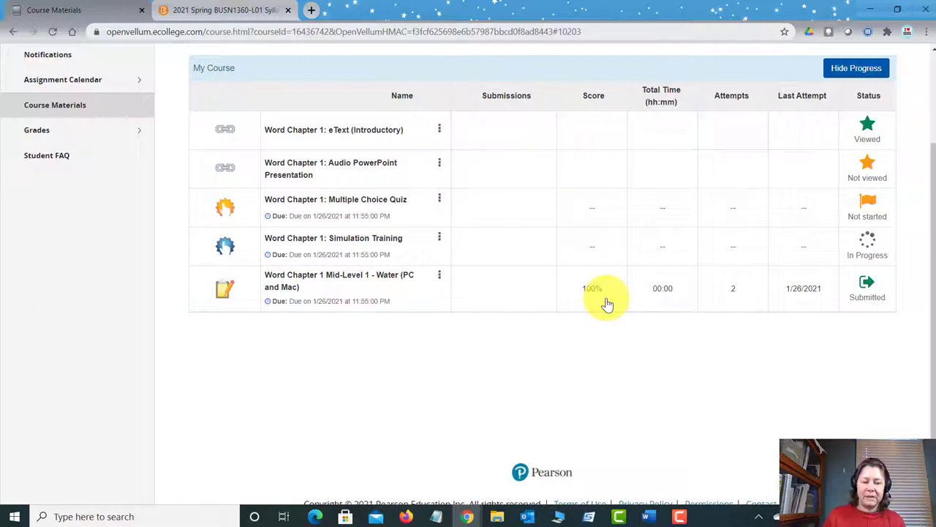
# - Open the Submission 3/3 report of the Water assignment and examine the points earned for each instruction step
pyautogui.click(437, 281)
pyautogui.click(392, 252)
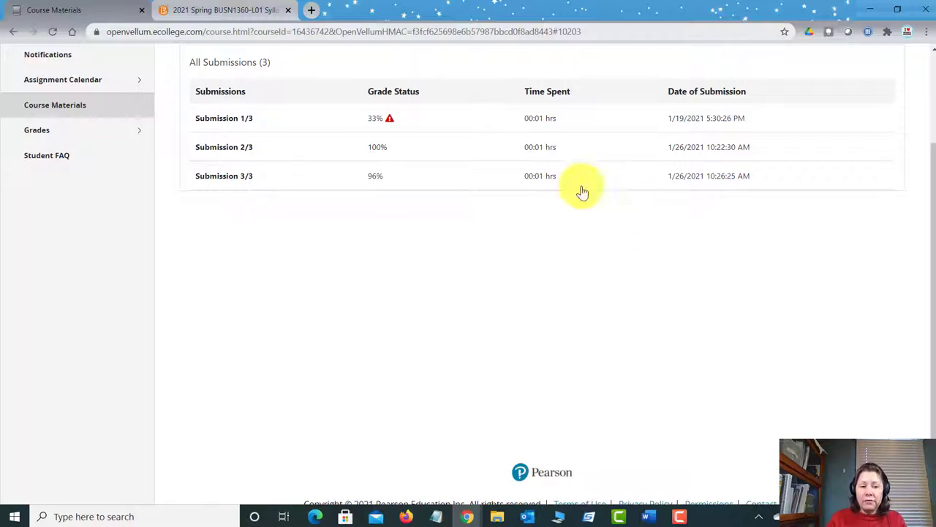
pyautogui.click(229, 180)
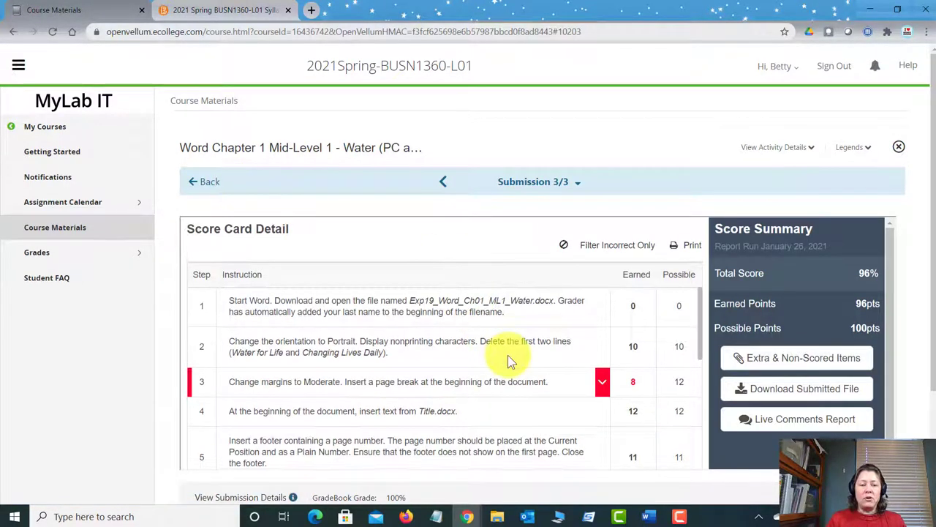
pyautogui.scroll(-1, 468, 359)
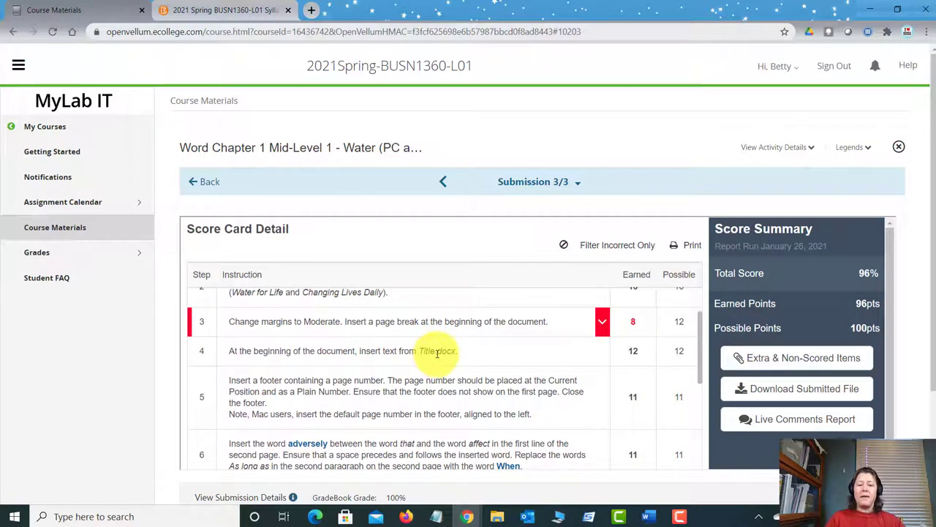
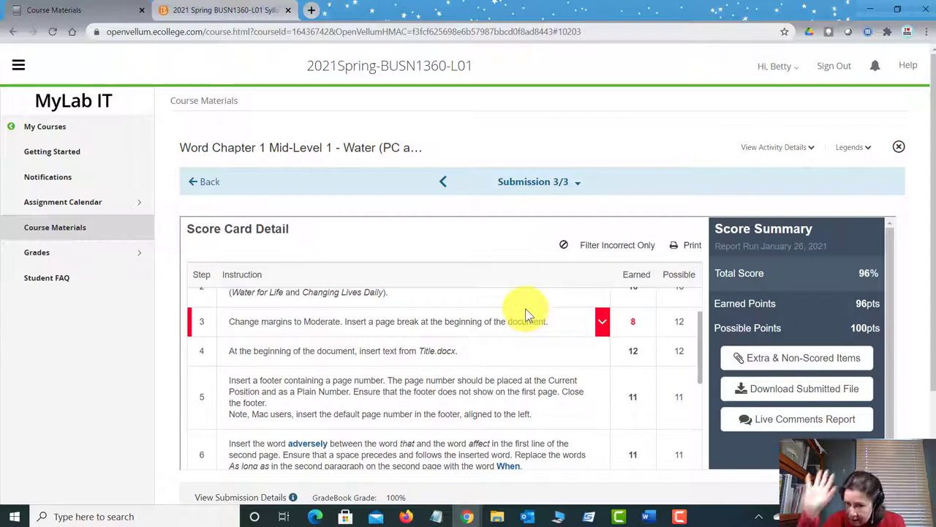
# - Expand the step 3 scoring feedback in the report, and switch to Word to reopen the edited Water document from the Word-1 folder
pyautogui.click(603, 326)
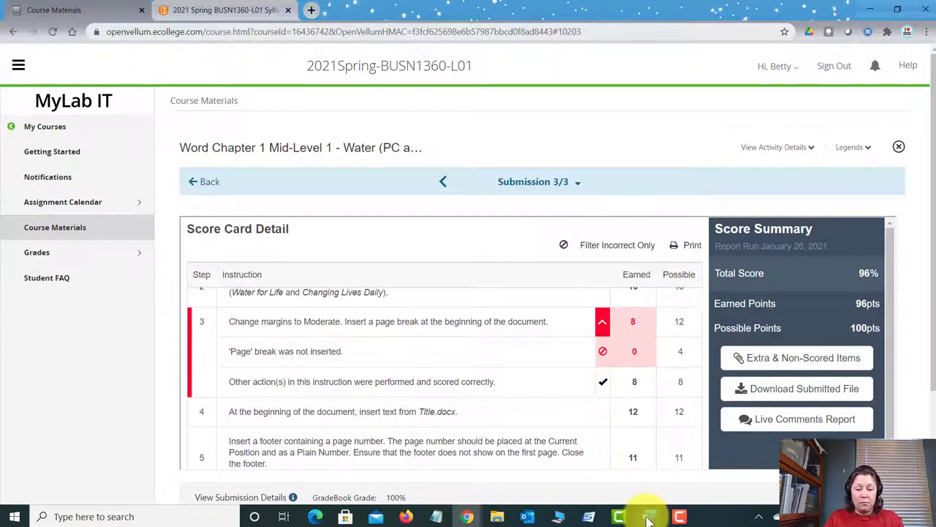
pyautogui.moveTo(648, 518)
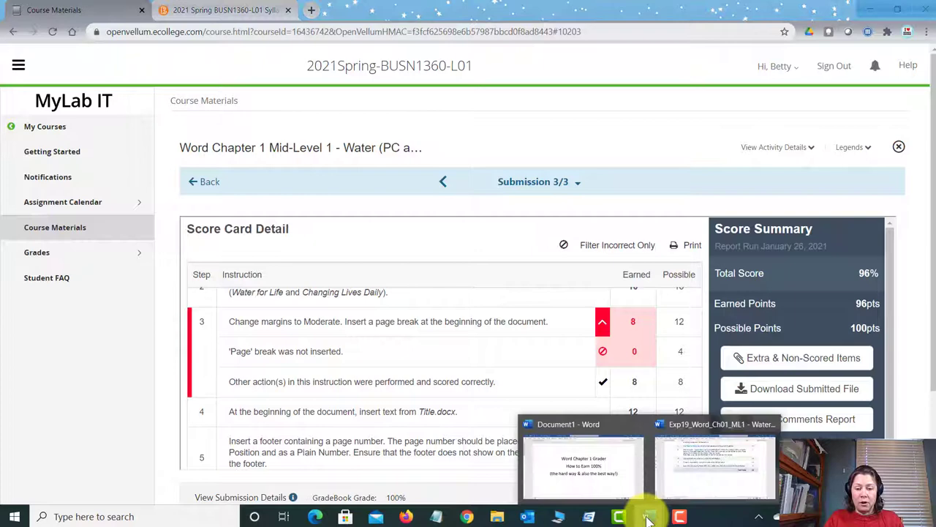
pyautogui.click(668, 469)
pyautogui.click(16, 30)
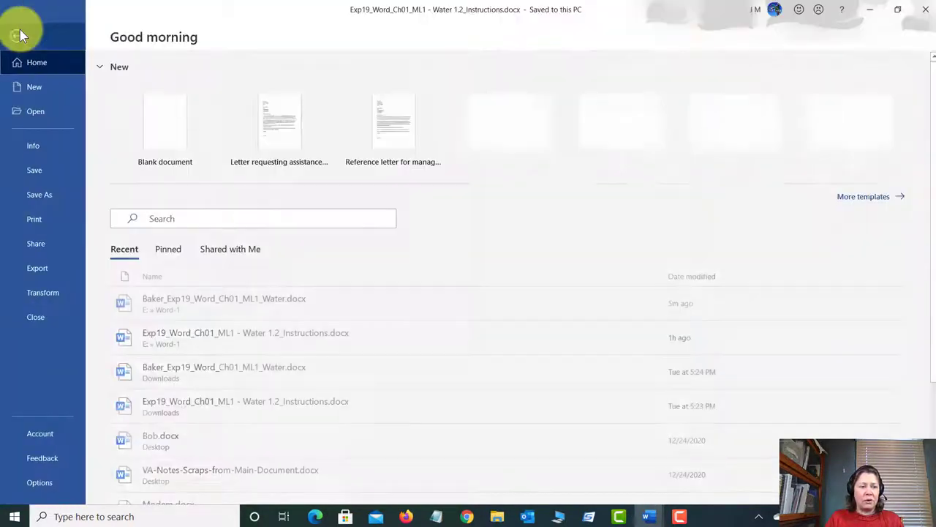
pyautogui.click(35, 115)
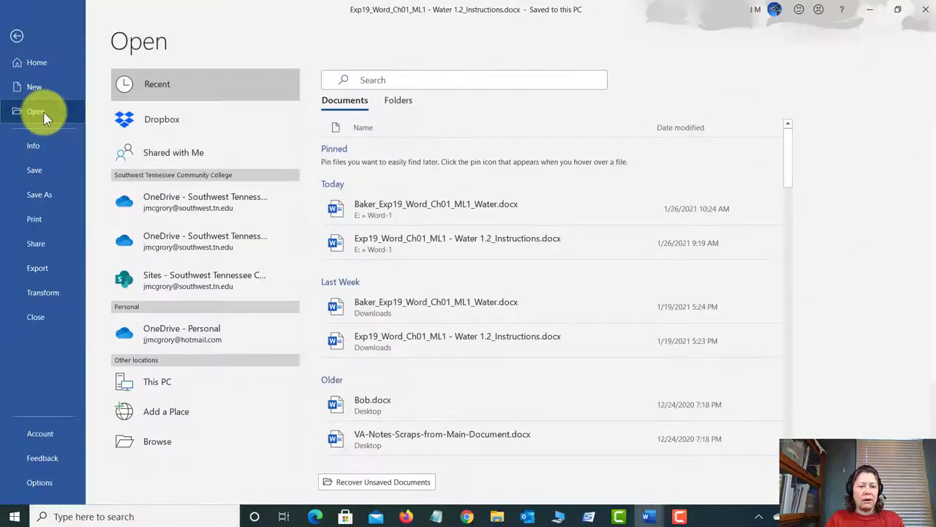
pyautogui.click(470, 209)
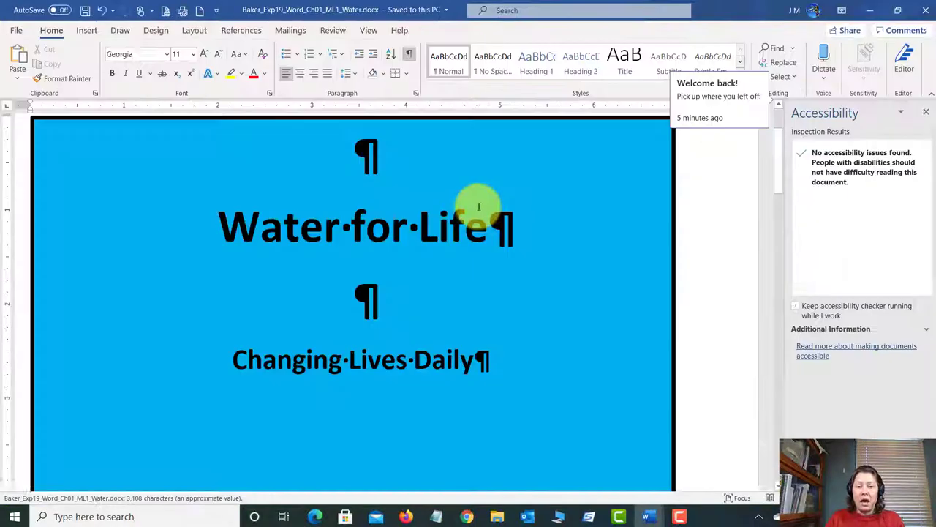
# - Delete the extra blank paragraphs between the title text box and the body text
pyautogui.scroll(-5, 460, 281)
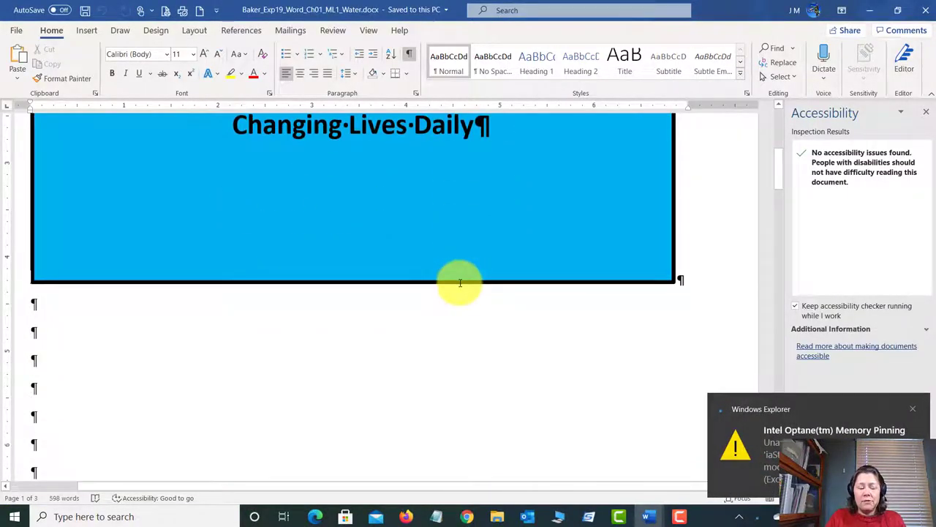
pyautogui.moveTo(33, 164); pyautogui.dragTo(114, 413)
pyautogui.press('Delete')
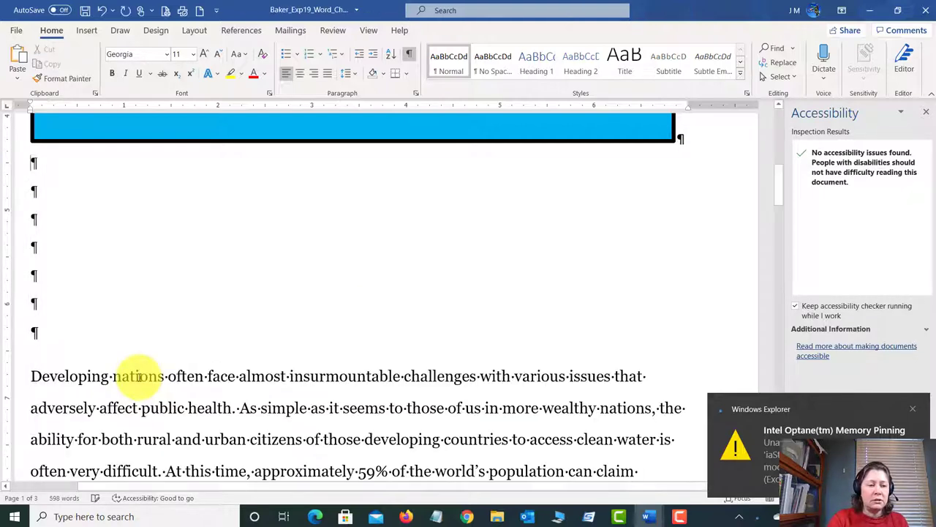
pyautogui.press('Delete')
pyautogui.press('Delete')
pyautogui.press('Delete')
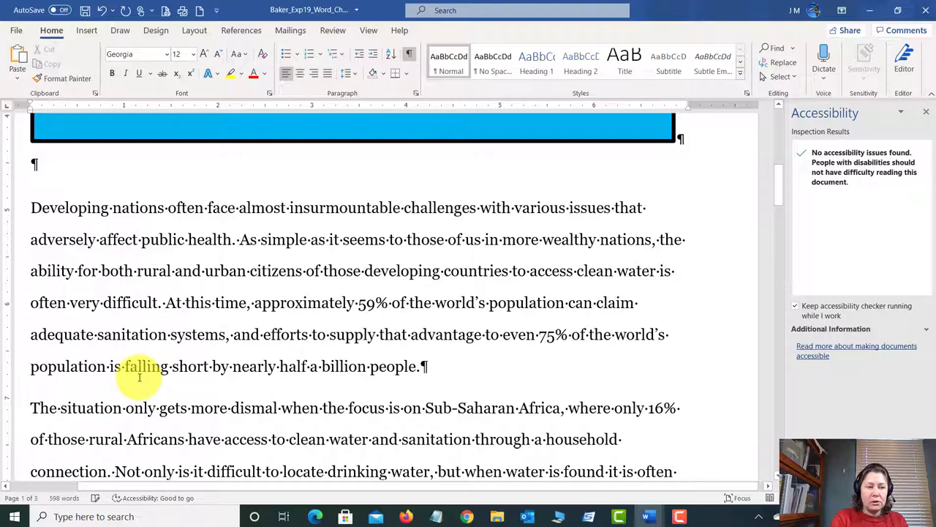
# - Insert a page break between the title text box and the body text, and save and close the document
pyautogui.hotkey('ctrl', 'Return')
pyautogui.scroll(-3, 139, 378)
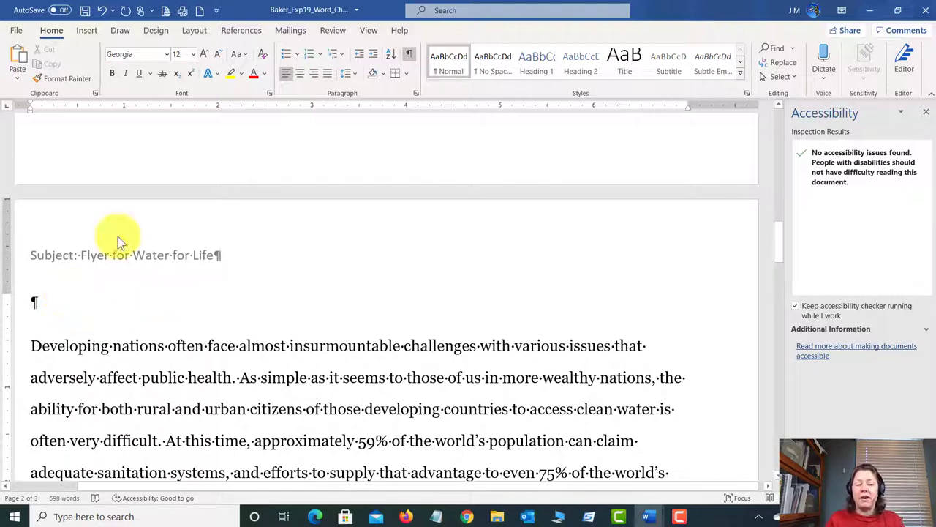
pyautogui.scroll(10, 167, 348)
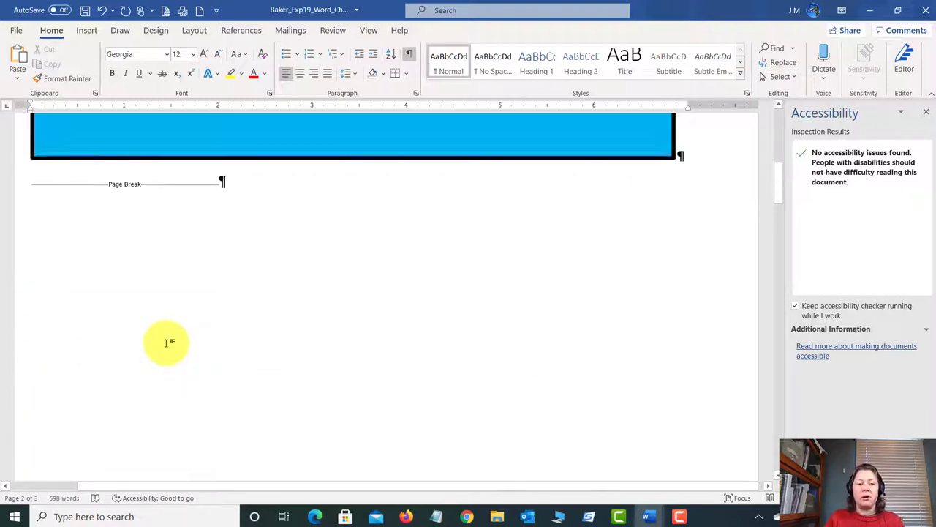
pyautogui.click(85, 9)
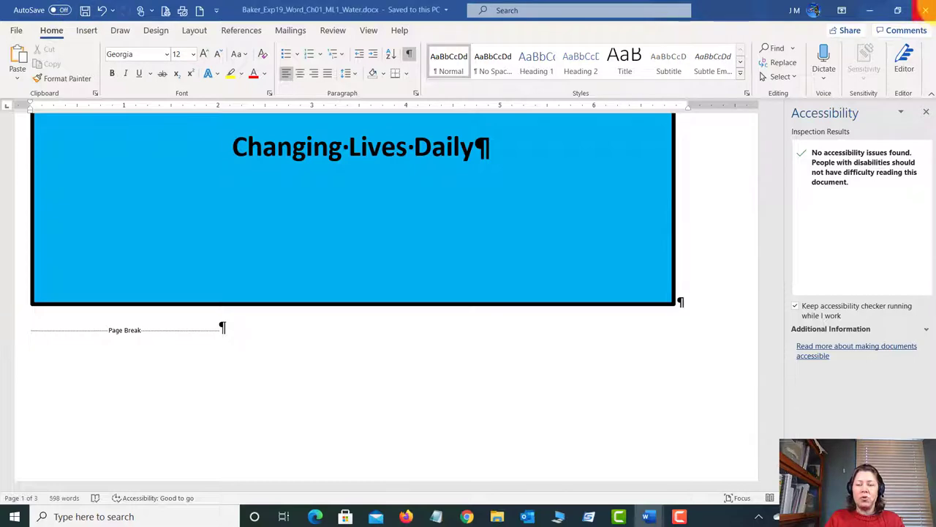
pyautogui.click(926, 10)
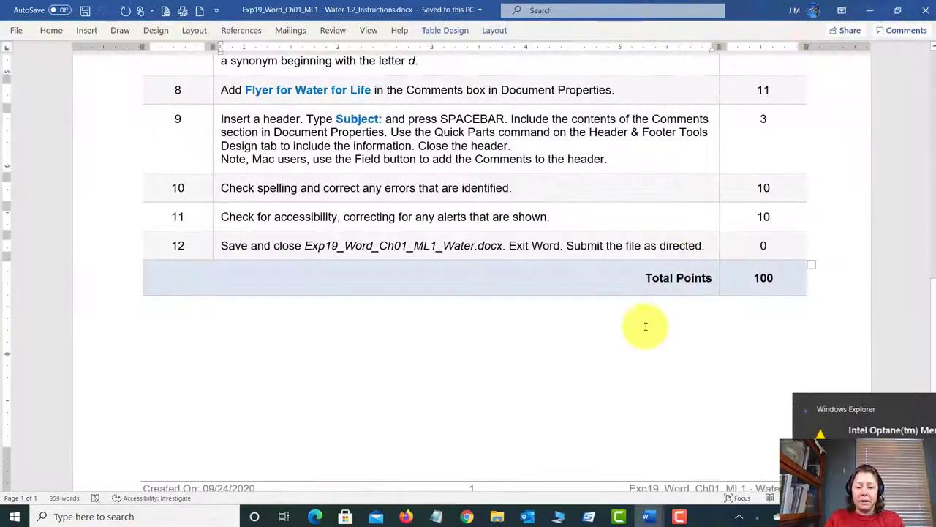
# - Switch to MyLab IT in Chrome, leave the submission report, and reopen the Word Chapter 1 Mid-Level 1 - Water assignment from Course Materials
pyautogui.moveTo(471, 514)
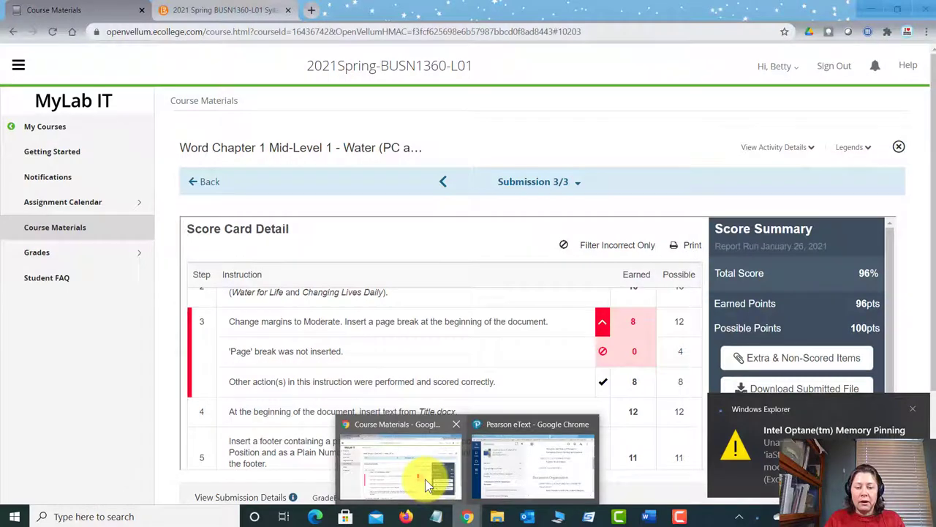
pyautogui.click(428, 485)
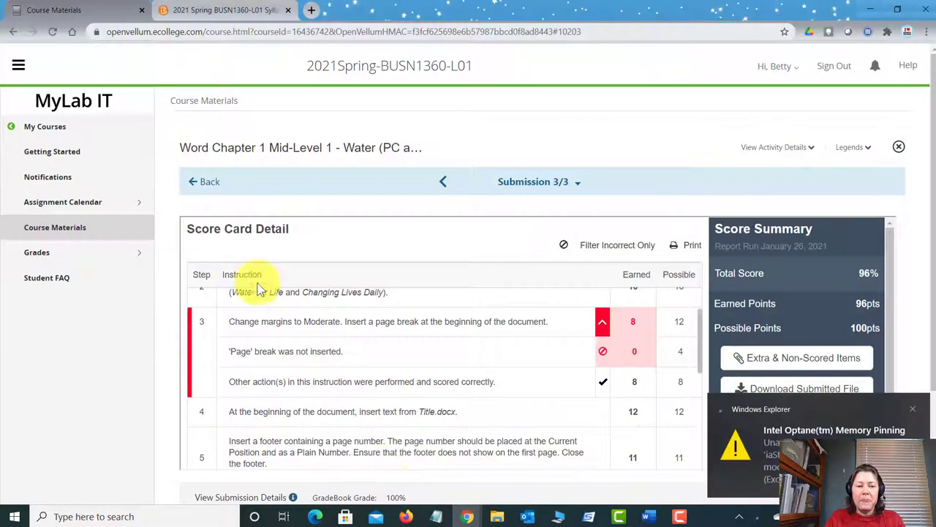
pyautogui.click(207, 182)
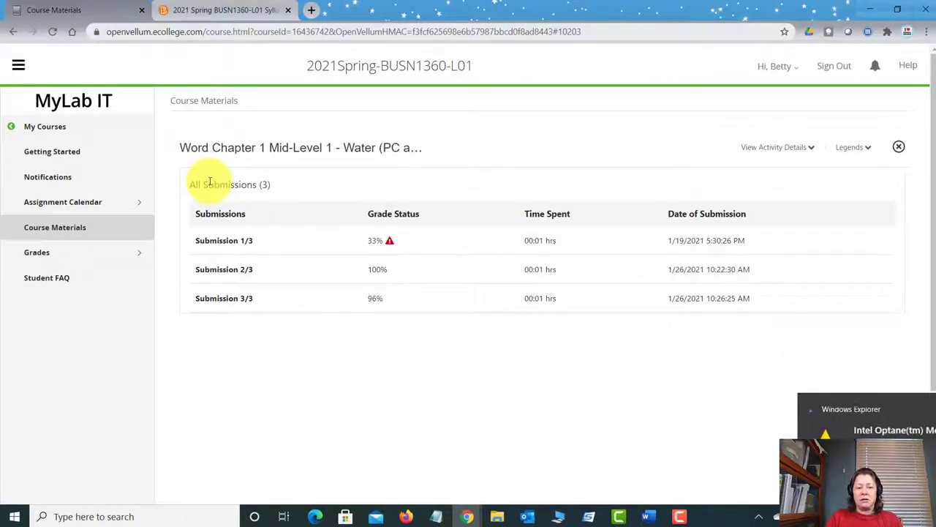
pyautogui.click(82, 234)
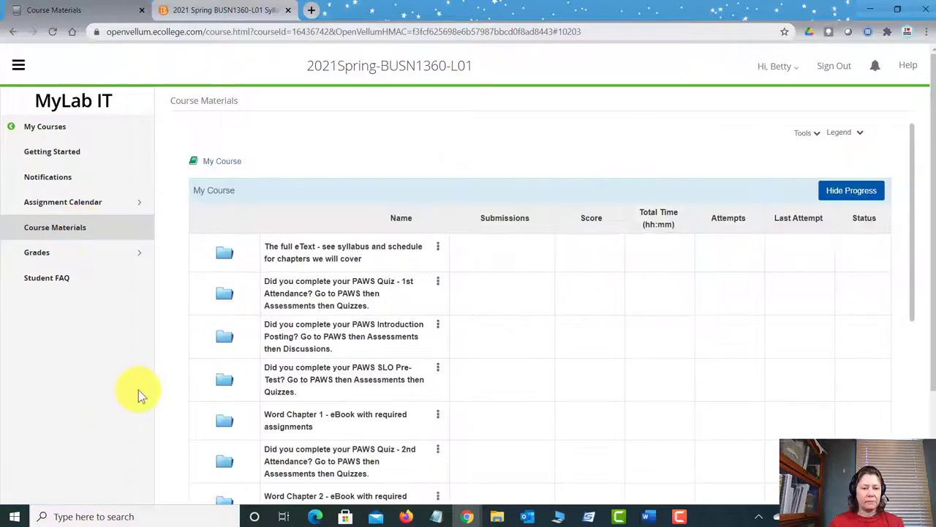
pyautogui.scroll(-1, 137, 391)
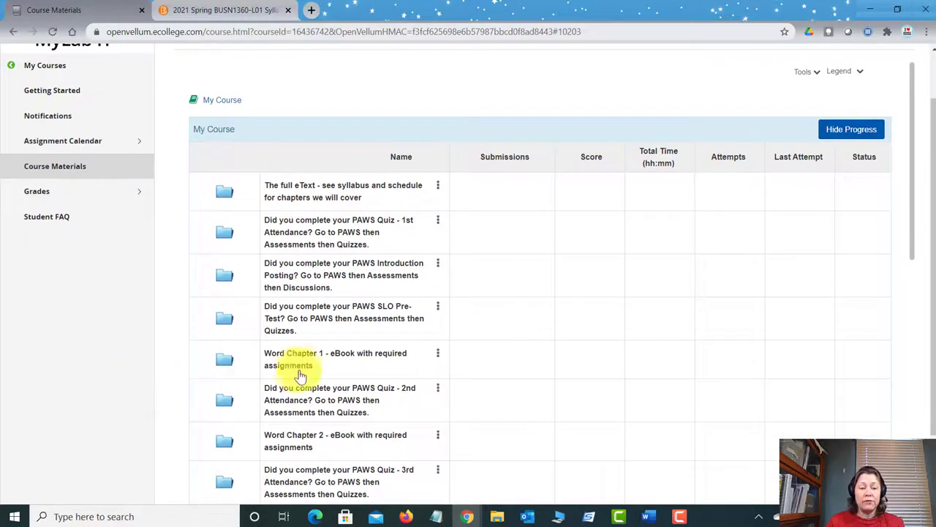
pyautogui.scroll(-1, 307, 359)
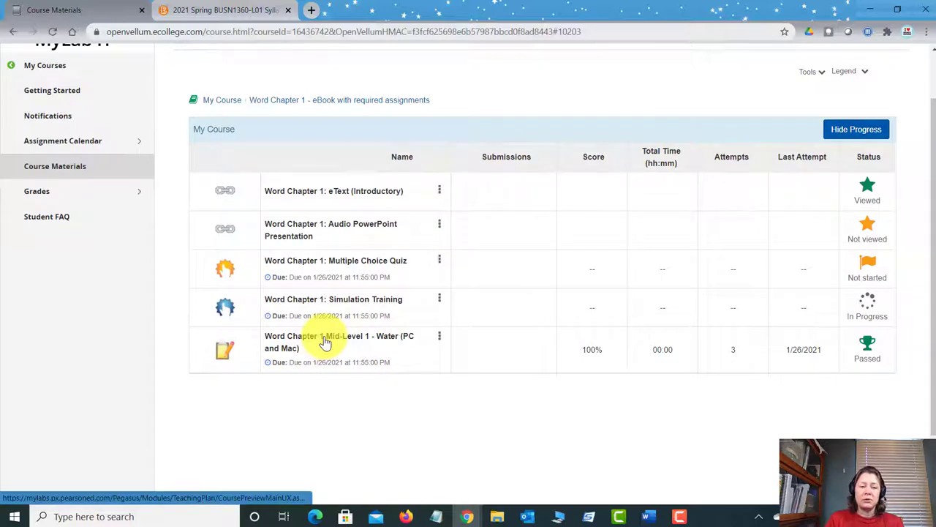
pyautogui.click(324, 343)
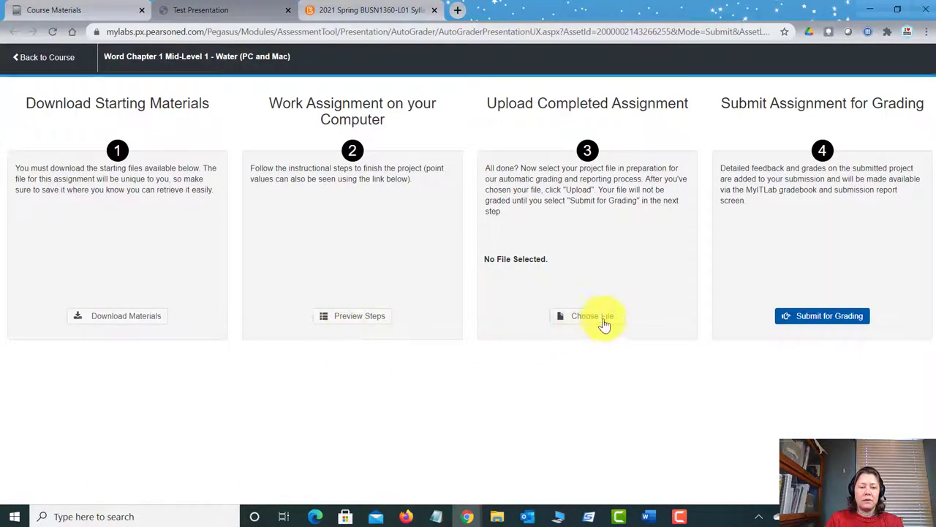
# - Upload the Water document with the restored page break, submit it for grading, and close the assignment
pyautogui.click(605, 319)
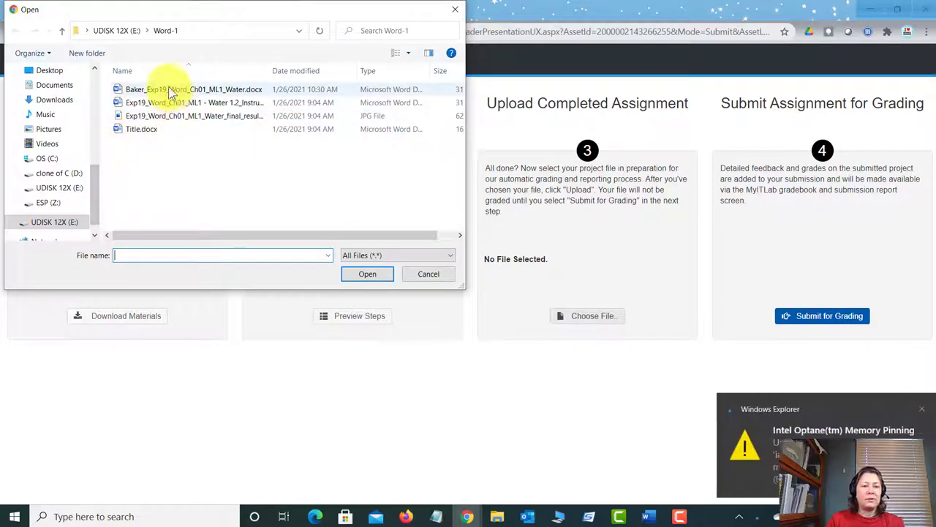
pyautogui.click(170, 91)
pyautogui.click(368, 273)
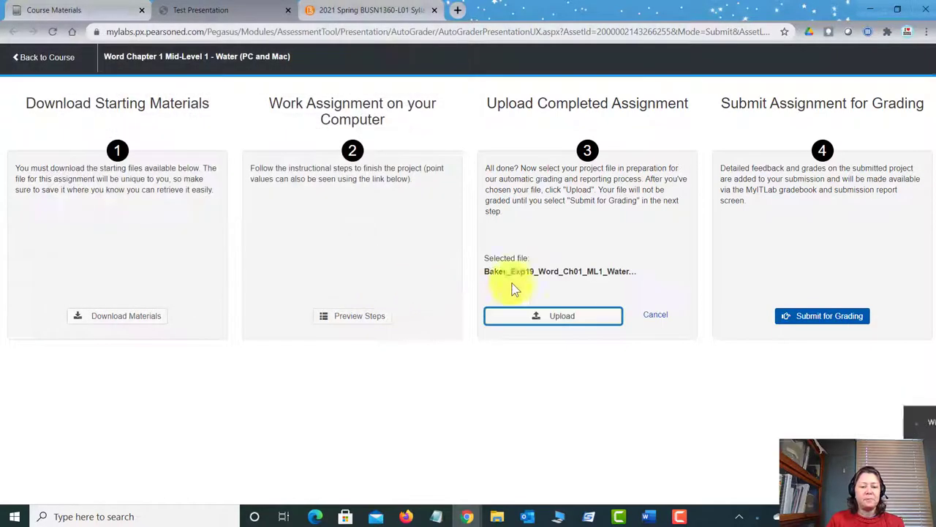
pyautogui.click(591, 320)
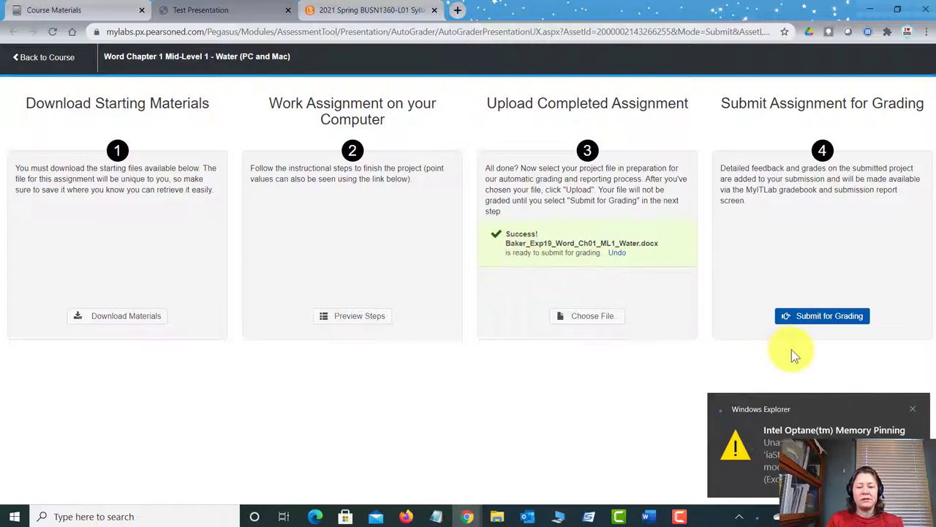
pyautogui.click(805, 316)
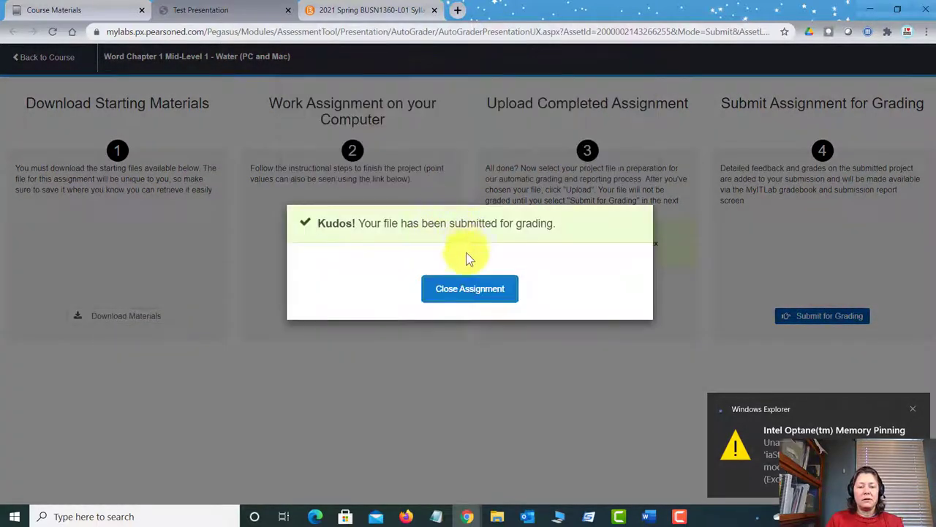
pyautogui.click(476, 295)
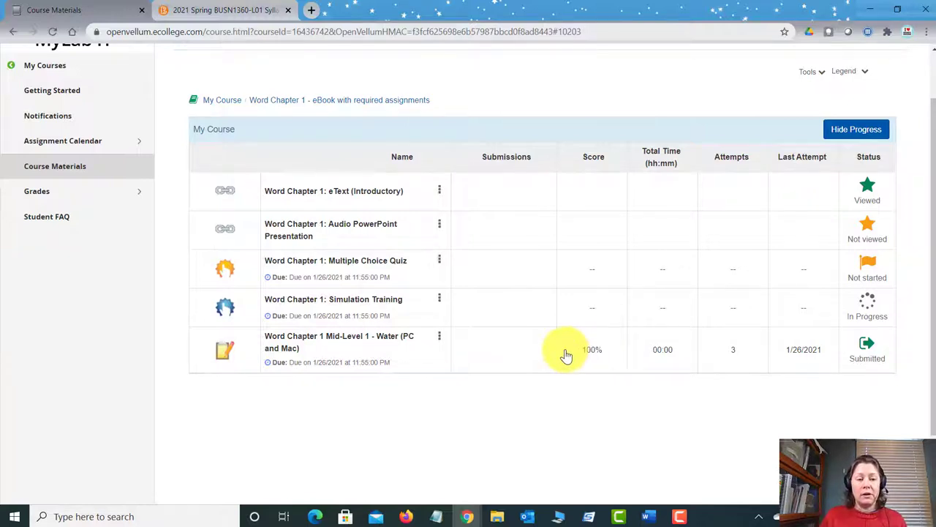
# - Open the Submission 4/4 report of the Water assignment to check its score, and return to the open Word windows
pyautogui.click(439, 335)
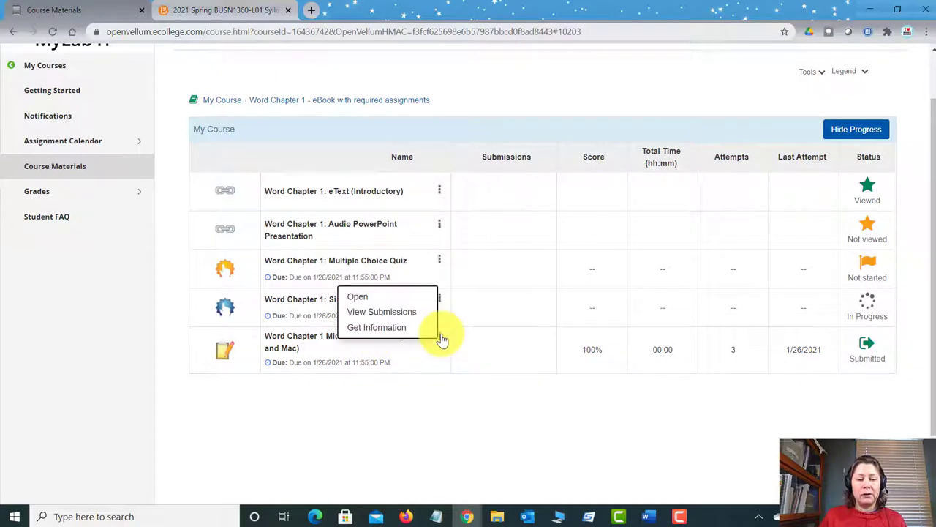
pyautogui.click(411, 314)
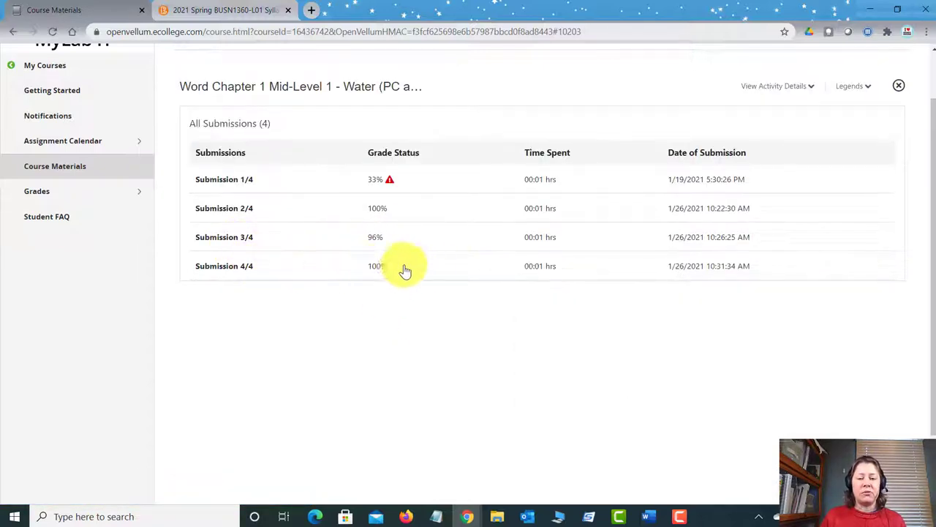
pyautogui.click(346, 281)
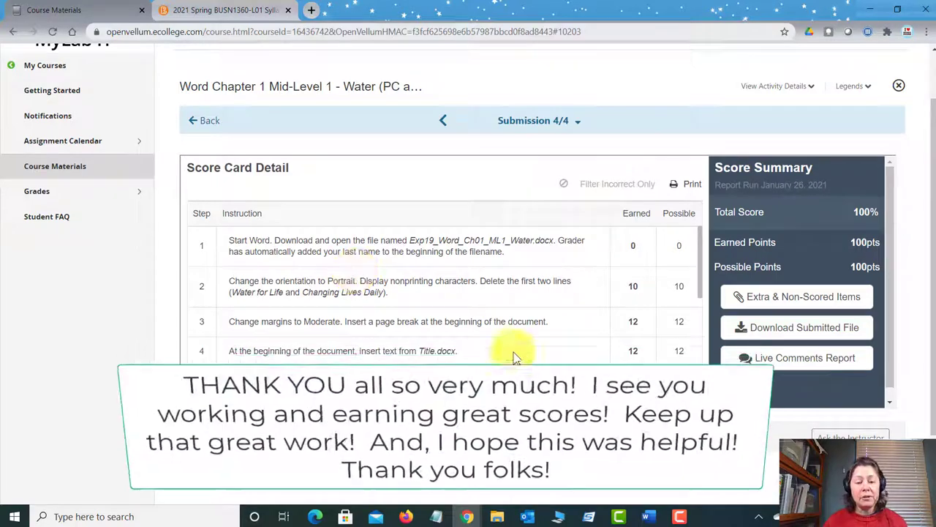
pyautogui.click(656, 518)
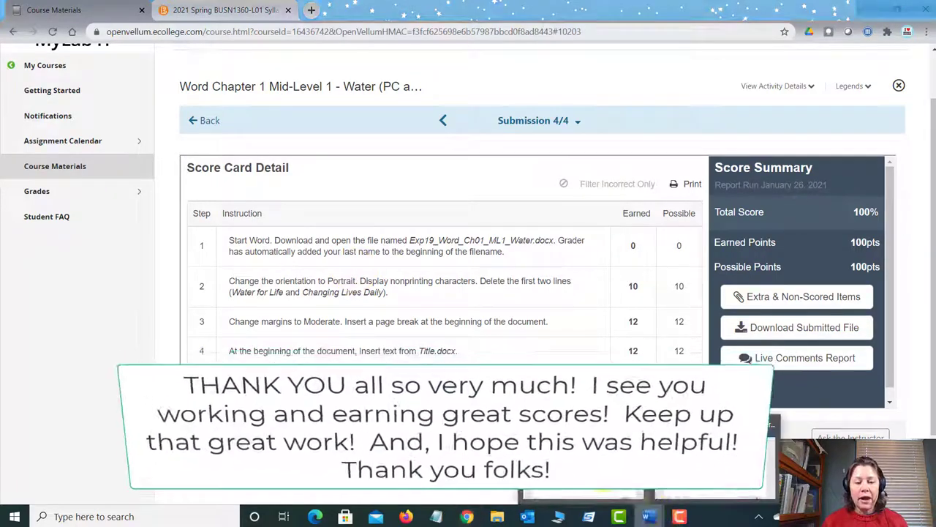